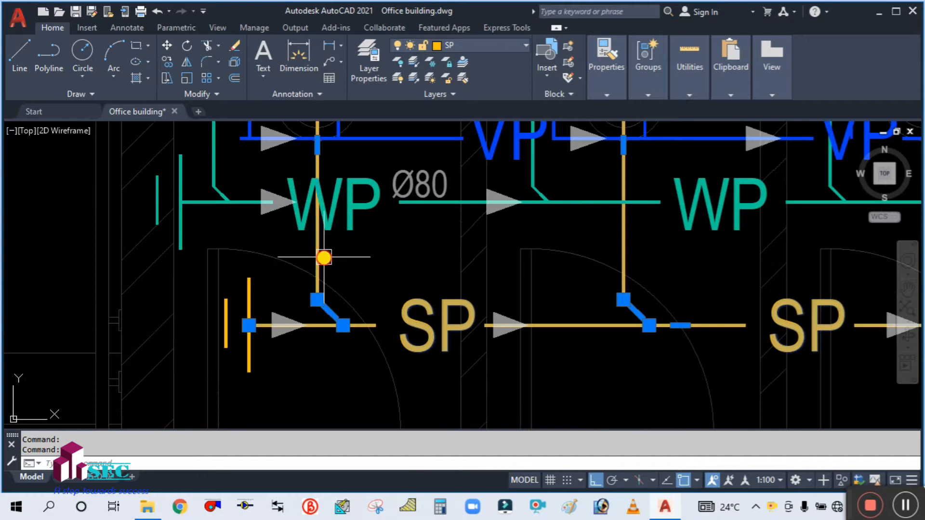
# Select the orange SP pipe lines in the gents toilets, the vertical main and the corridor run, and set their linetype to ByLayer
pyautogui.scroll(2, 516, 276)
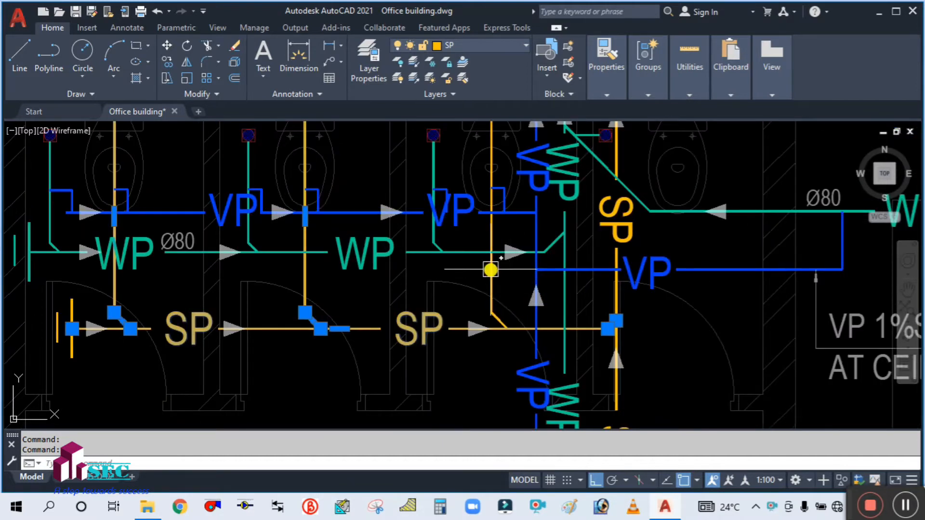
pyautogui.scroll(5, 651, 322)
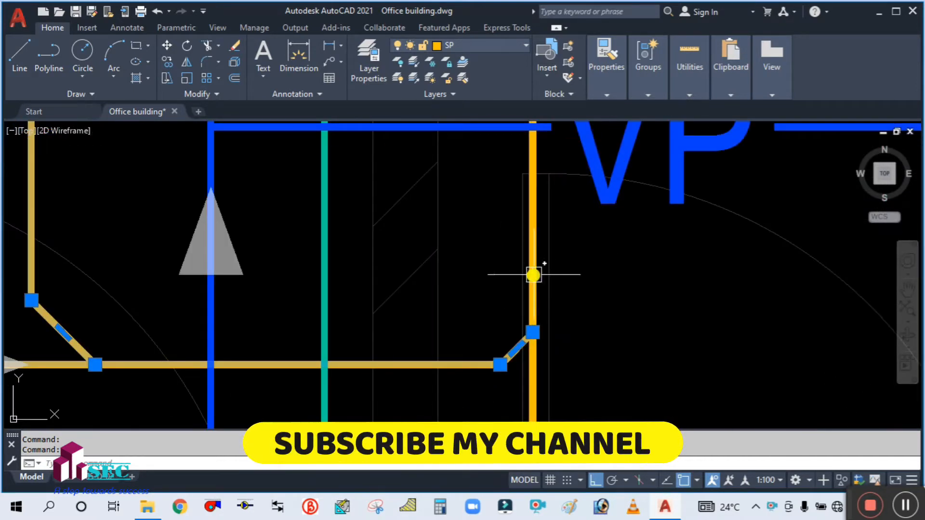
pyautogui.scroll(-4, 421, 251)
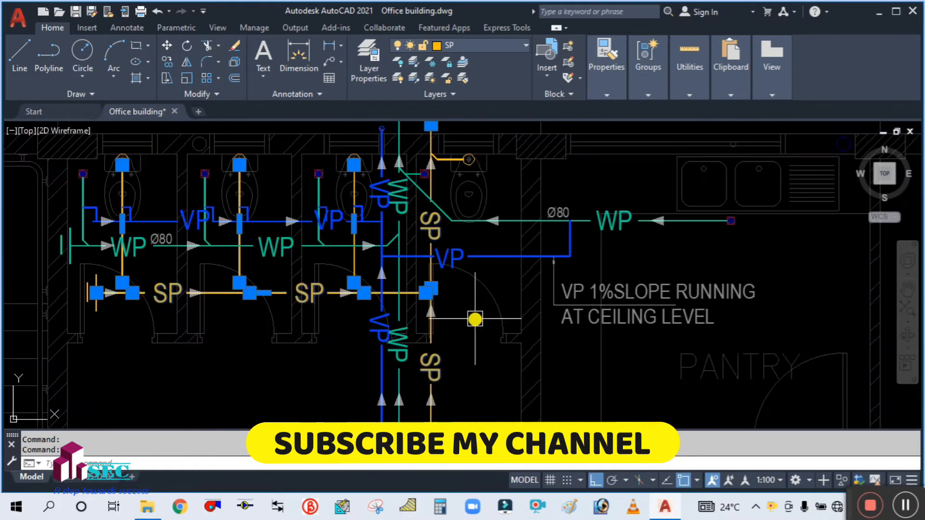
pyautogui.scroll(5, 433, 159)
pyautogui.click(440, 182)
pyautogui.scroll(-5, 462, 210)
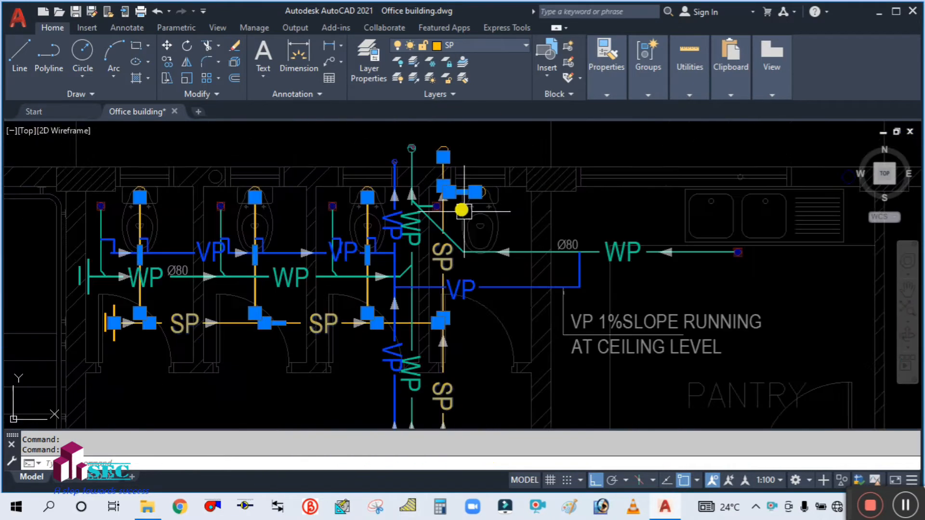
pyautogui.moveTo(475, 368); pyautogui.dragTo(467, 223, button='middle')
pyautogui.scroll(-2, 466, 235)
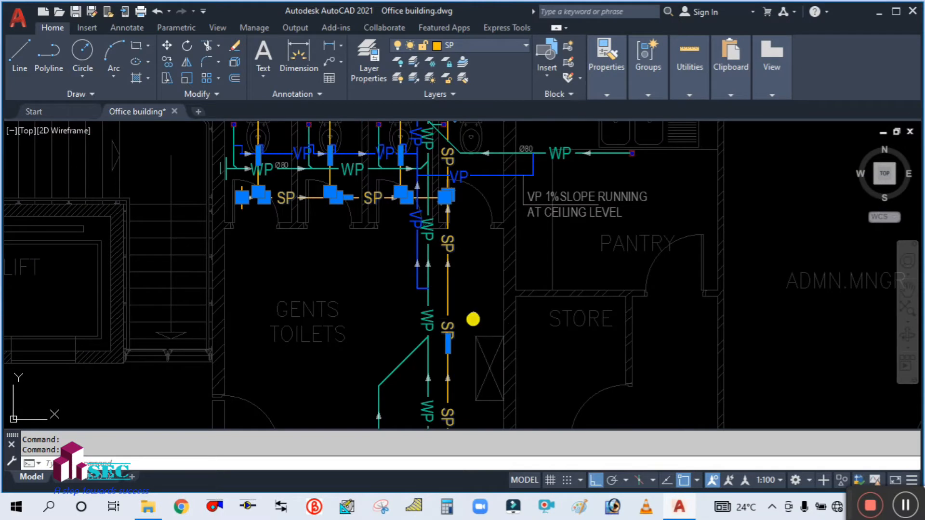
pyautogui.moveTo(473, 320); pyautogui.dragTo(487, 196, button='middle')
pyautogui.scroll(-2, 488, 207)
pyautogui.scroll(5, 557, 413)
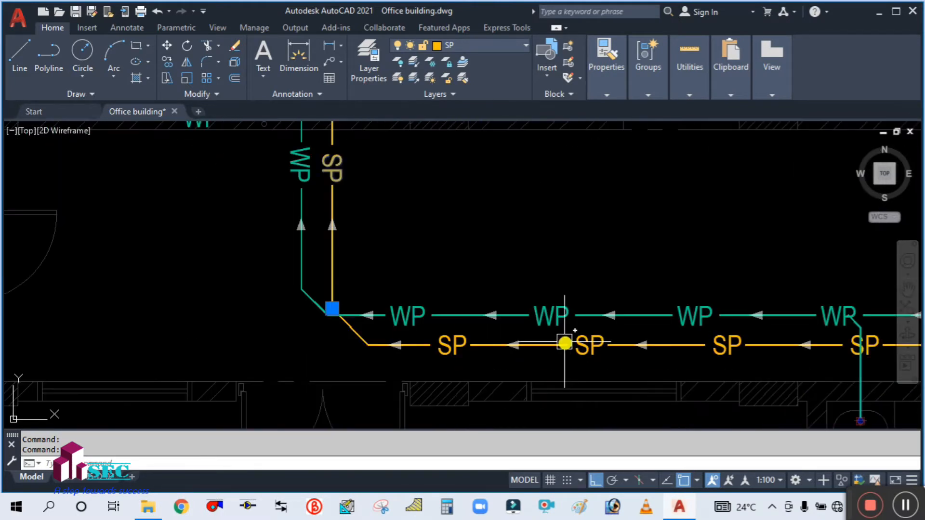
pyautogui.scroll(-3, 452, 337)
pyautogui.scroll(3, 635, 344)
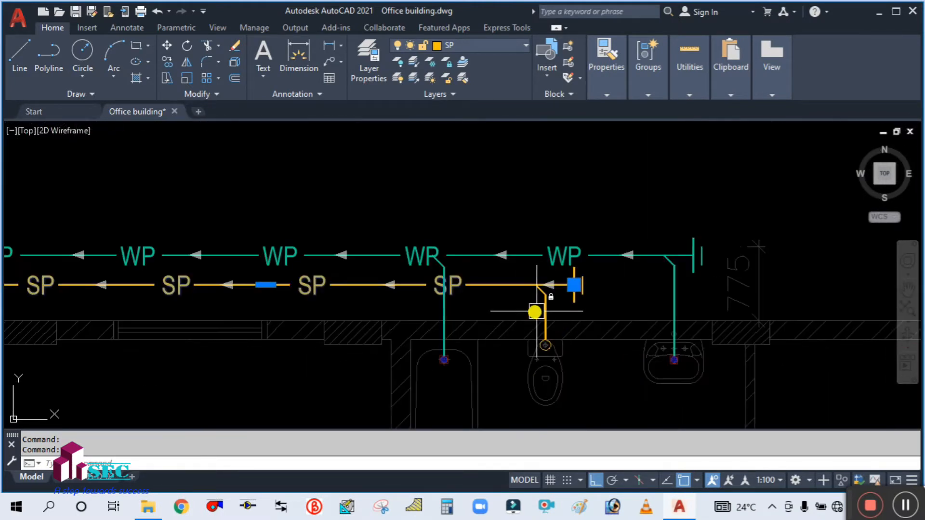
pyautogui.click(610, 82)
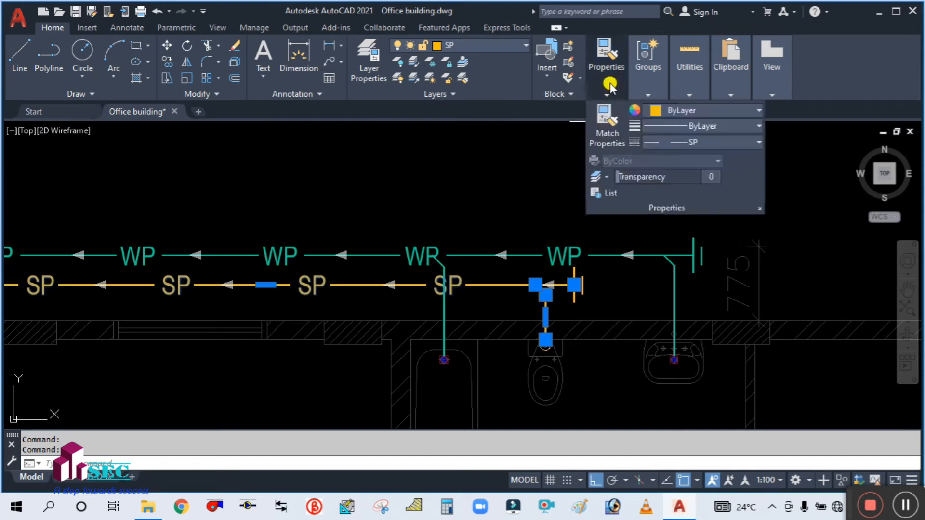
pyautogui.click(672, 143)
pyautogui.scroll(4, 681, 219)
pyautogui.scroll(2, 682, 219)
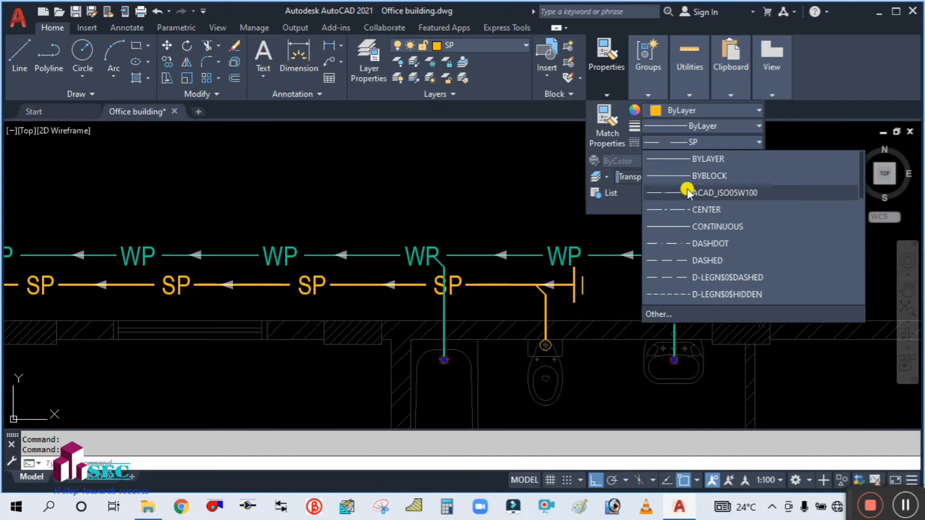
pyautogui.click(693, 157)
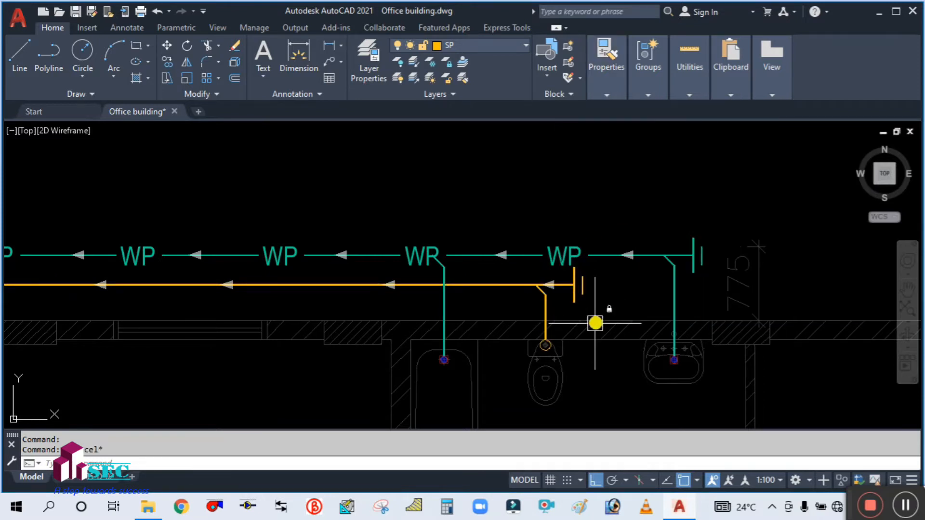
# Explode the main SP corridor polyline and the short branch to the bathroom WC
pyautogui.scroll(2, 513, 310)
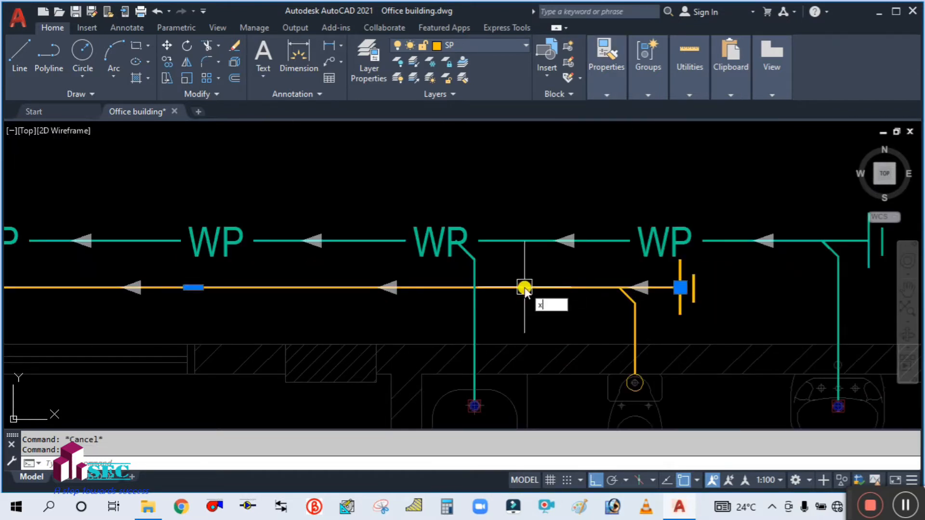
pyautogui.press('Return')
pyautogui.press('Return')
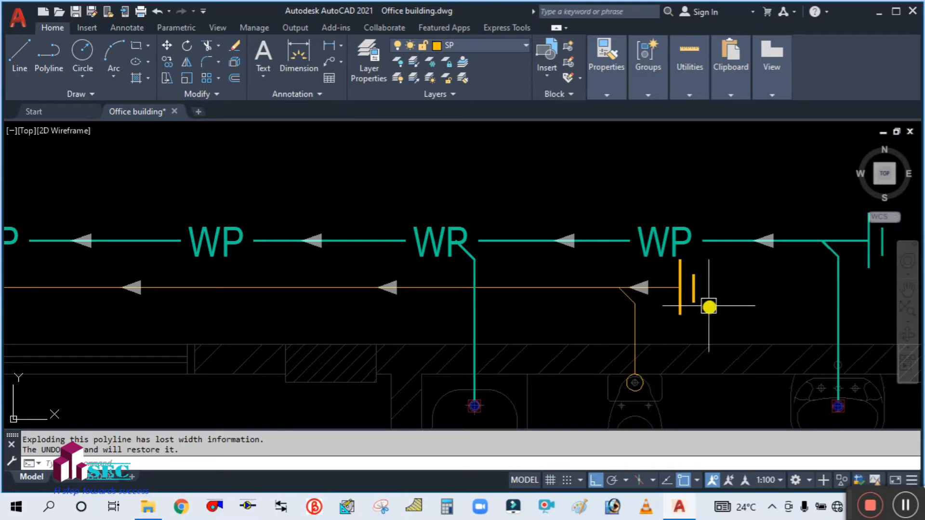
# Explode the horizontal SP collector polyline that runs below the WCs in the gents toilets
pyautogui.scroll(-3, 812, 311)
pyautogui.scroll(3, 384, 284)
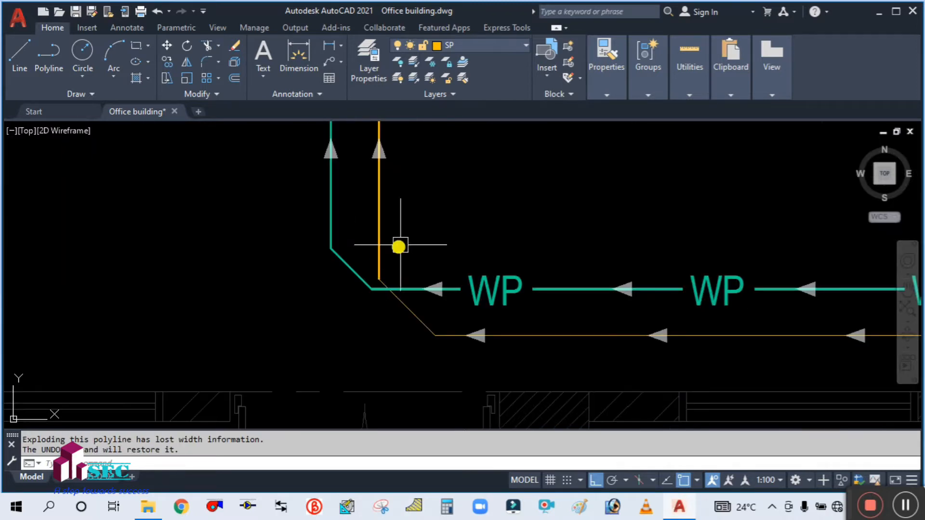
pyautogui.scroll(-3, 389, 362)
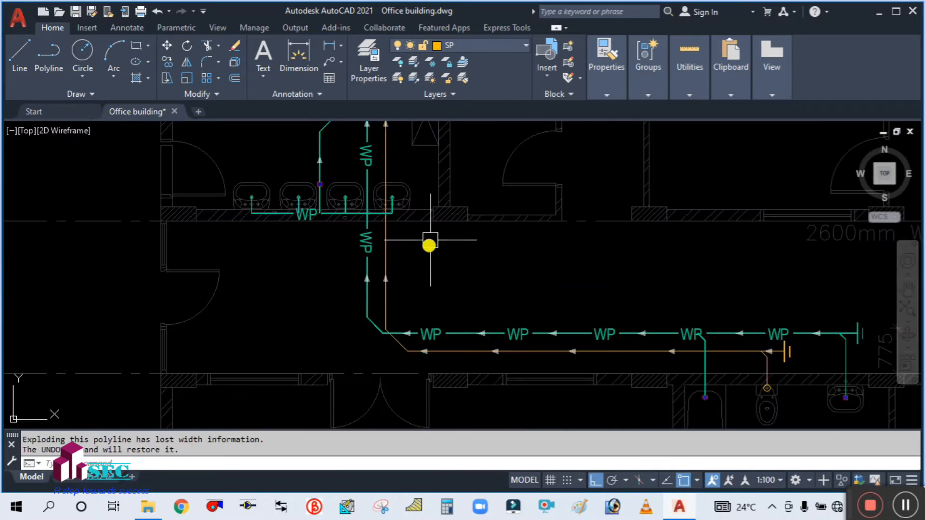
pyautogui.scroll(2, 429, 244)
pyautogui.moveTo(424, 146)
pyautogui.mouseDown(button='middle')
pyautogui.moveTo(440, 198)
pyautogui.moveTo(438, 392)
pyautogui.mouseUp(button='middle')
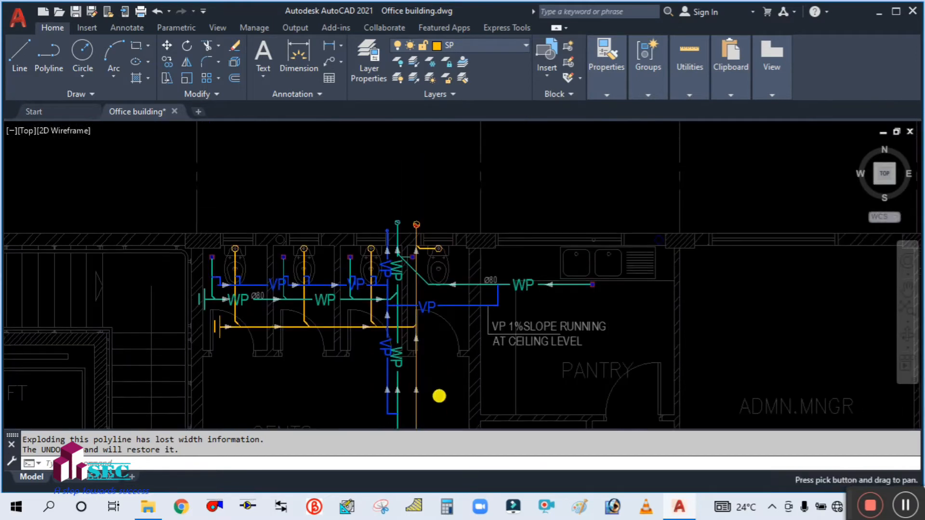
pyautogui.scroll(3, 326, 326)
pyautogui.write('x')
pyautogui.press('Return')
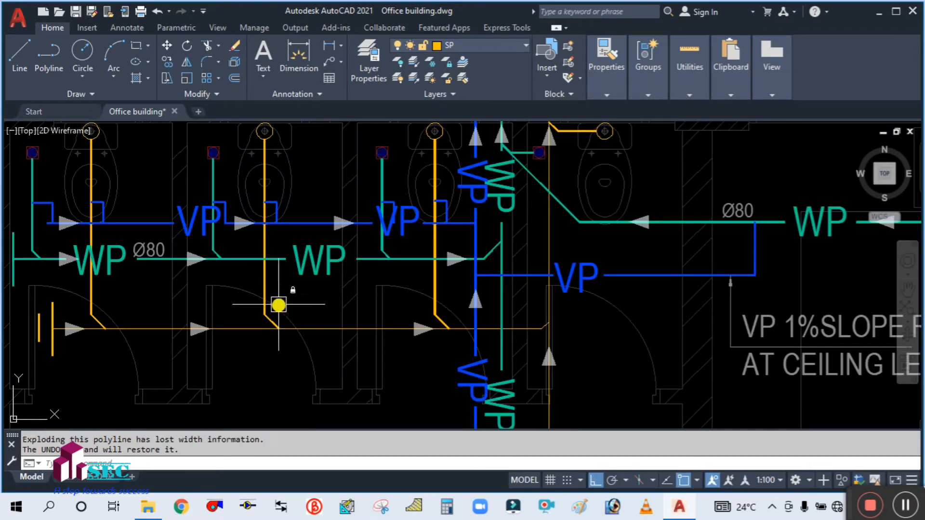
# Explode the SP branch polylines serving the WCs in the gents toilets, including the branch beside the vertical main
pyautogui.write('x')
pyautogui.press('Return')
pyautogui.click(83, 288)
pyautogui.write('x')
pyautogui.press('Return')
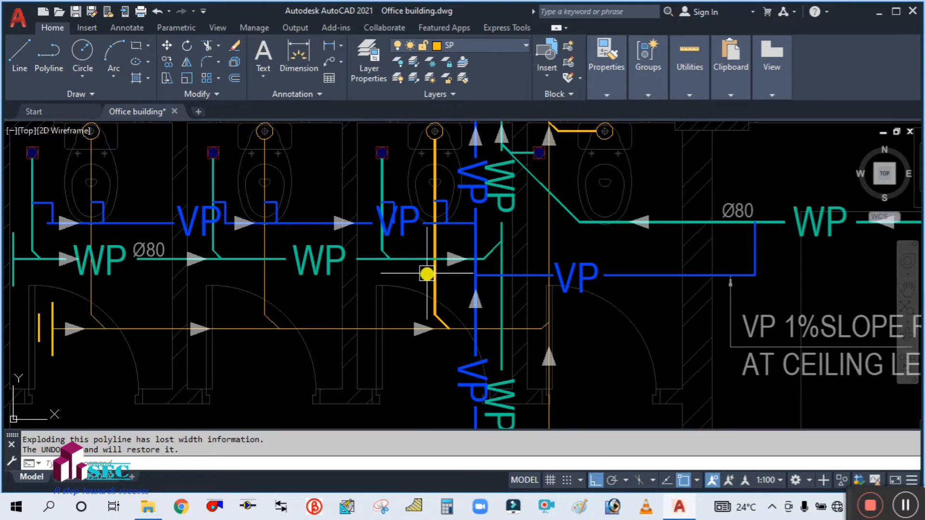
pyautogui.write('x')
pyautogui.press('Return')
pyautogui.scroll(-2, 485, 227)
pyautogui.scroll(4, 545, 201)
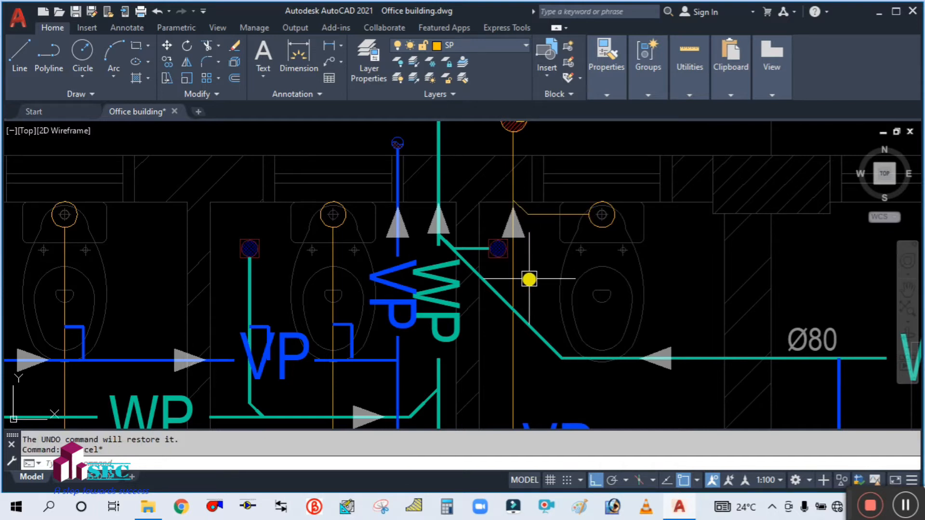
# Offset the vertical SP main line by 110/2 to both sides to draw the pipe walls
pyautogui.write('o')
pyautogui.press('Return')
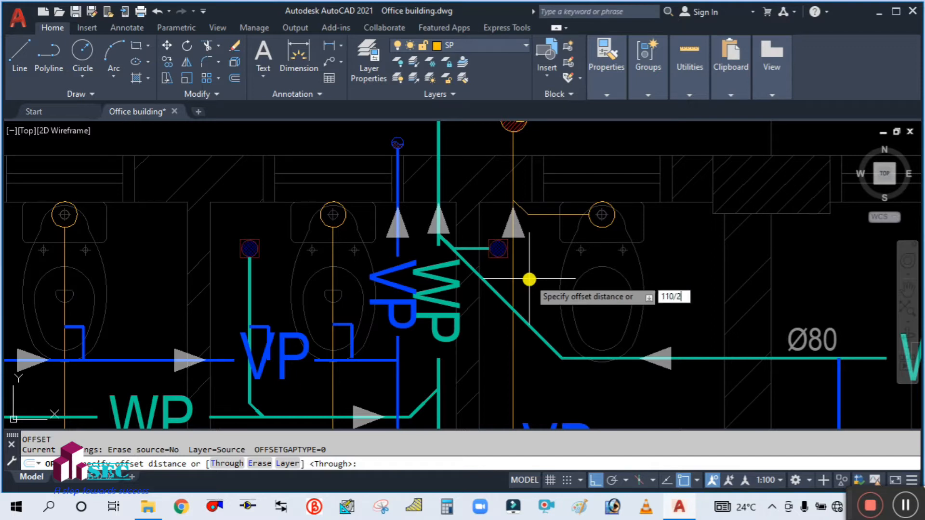
pyautogui.write('110/2')
pyautogui.press('Return')
pyautogui.scroll(2, 525, 291)
pyautogui.click(518, 274)
pyautogui.click(549, 276)
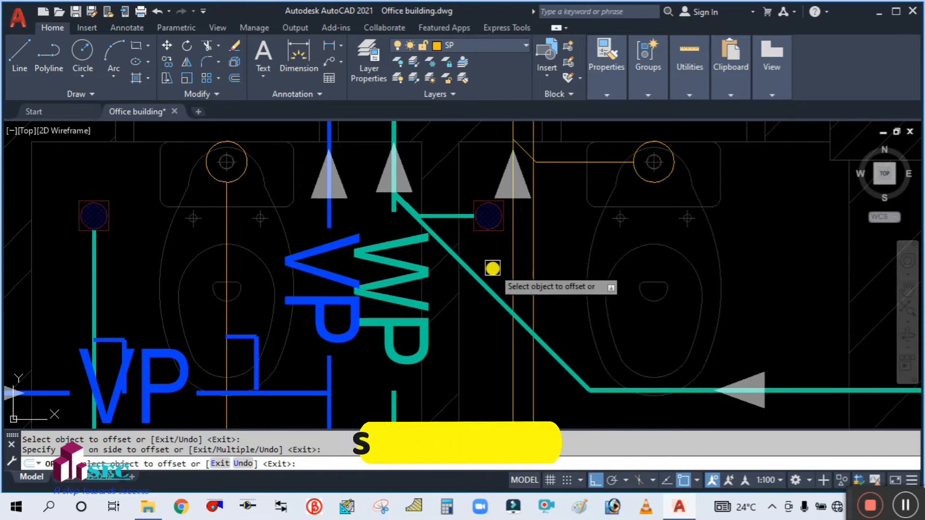
pyautogui.click(512, 259)
pyautogui.click(484, 256)
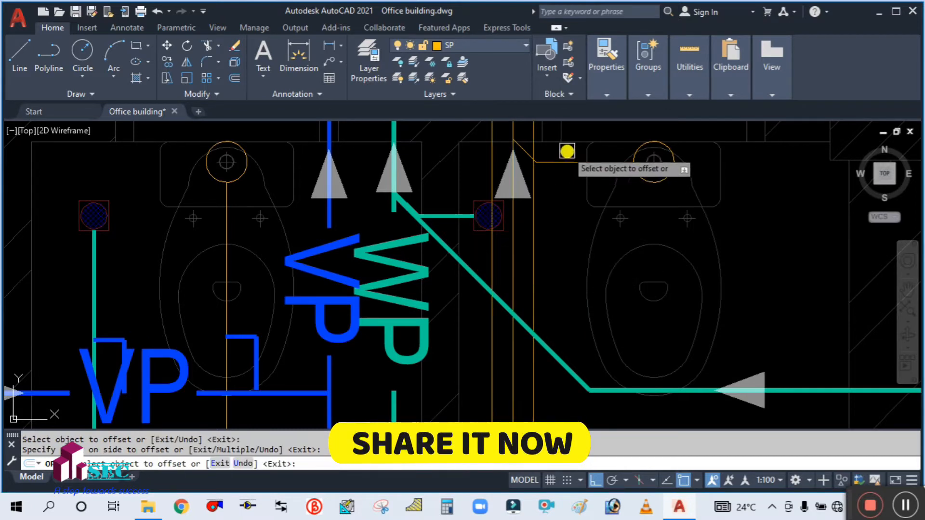
# Offset the short horizontal SP branch to the WC beside the main by the same distance to both sides
pyautogui.scroll(3, 567, 151)
pyautogui.click(552, 185)
pyautogui.click(556, 145)
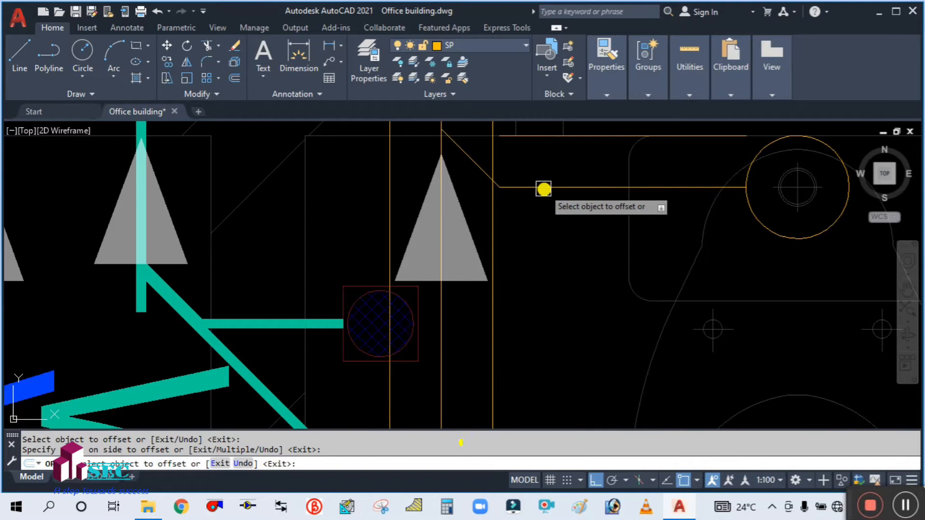
pyautogui.scroll(-3, 542, 264)
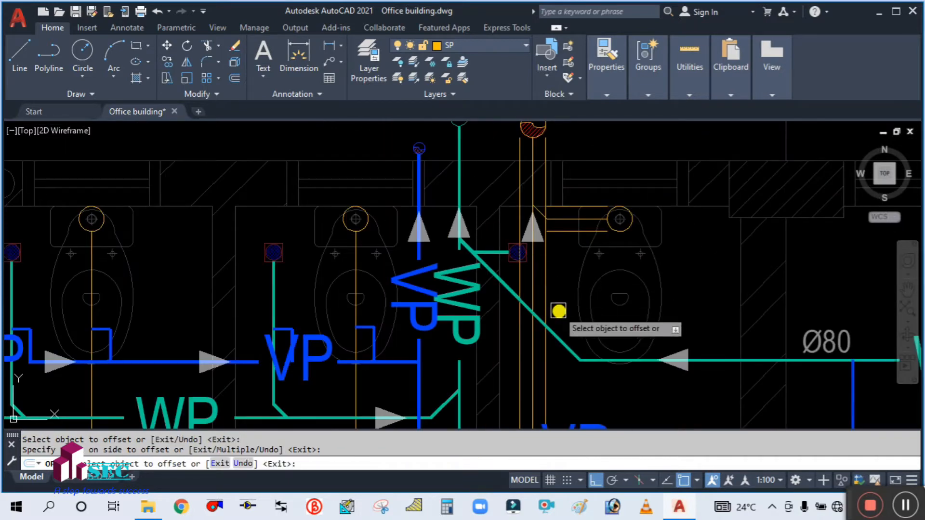
# Offset the horizontal SP collector line in the gents toilets to both sides by the same distance
pyautogui.moveTo(560, 310); pyautogui.dragTo(569, 133, button='middle')
pyautogui.scroll(3, 331, 377)
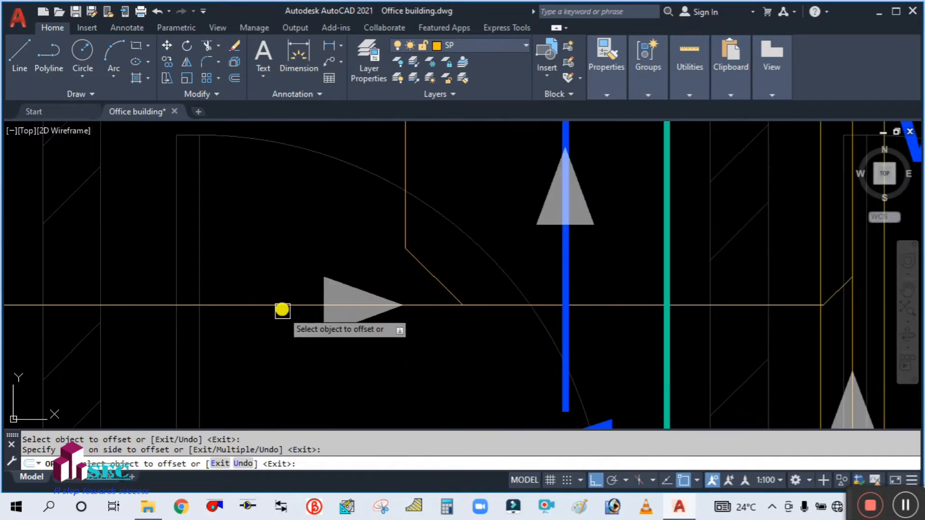
pyautogui.click(276, 302)
pyautogui.click(274, 250)
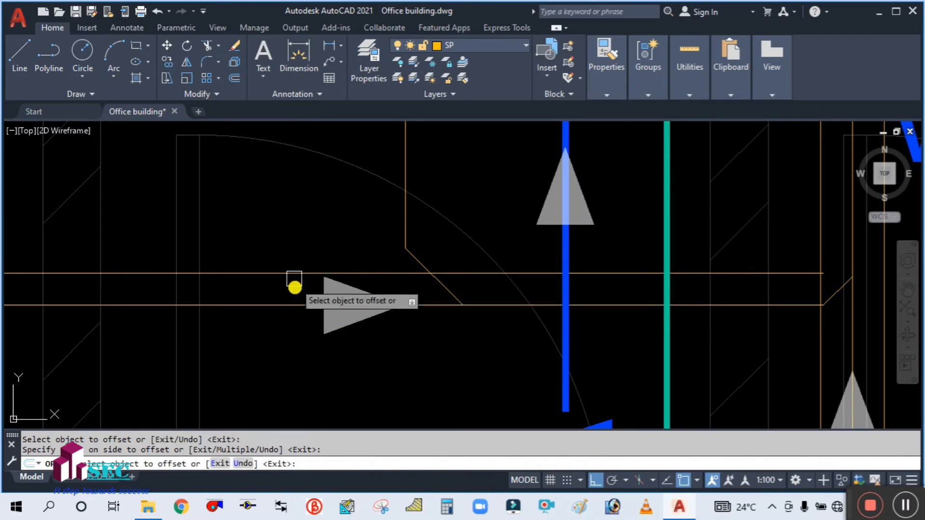
pyautogui.click(290, 312)
pyautogui.click(293, 393)
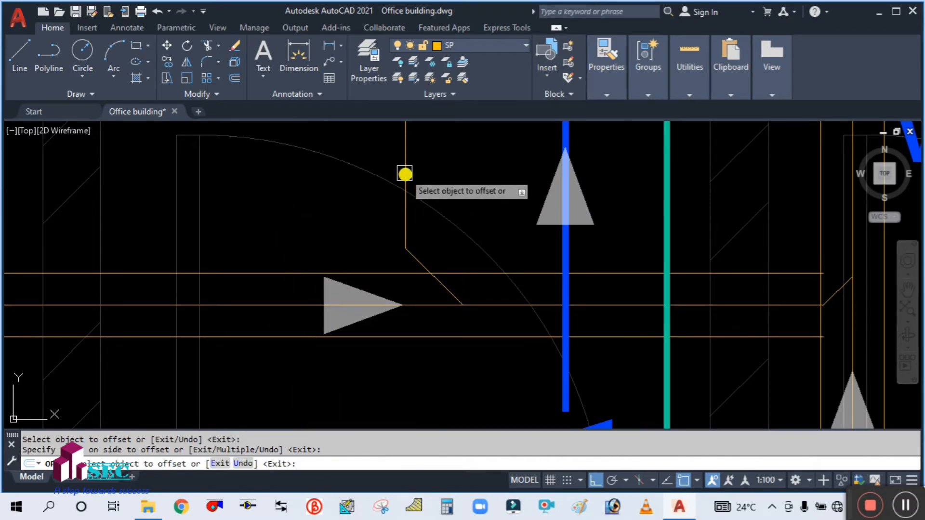
# Offset the vertical SP branch of the WC nearest the vent pipe riser to both sides by the same distance
pyautogui.click(402, 205)
pyautogui.click(260, 212)
pyautogui.click(409, 167)
pyautogui.click(468, 180)
# Offset the vertical SP branches of the two remaining gents WCs to both sides by 55
pyautogui.scroll(-6, 407, 214)
pyautogui.moveTo(396, 289); pyautogui.dragTo(476, 348, button='middle')
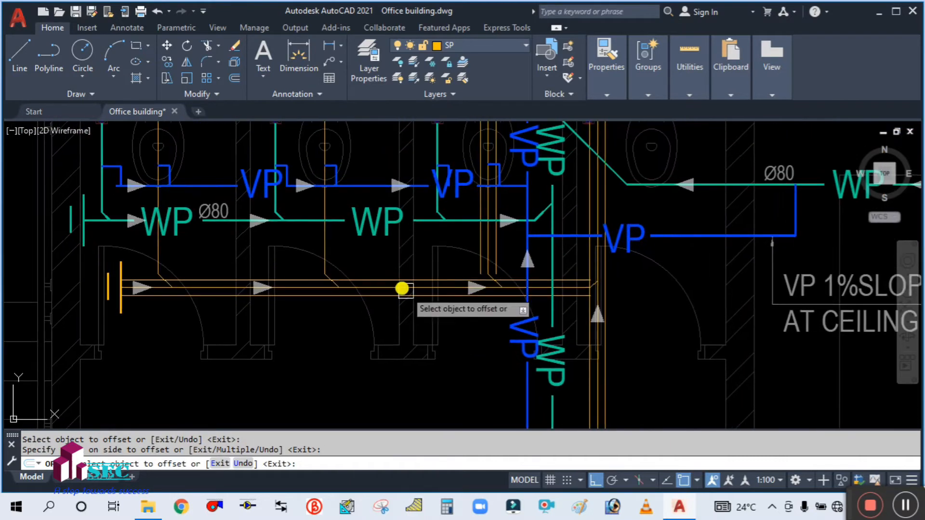
pyautogui.scroll(2, 329, 242)
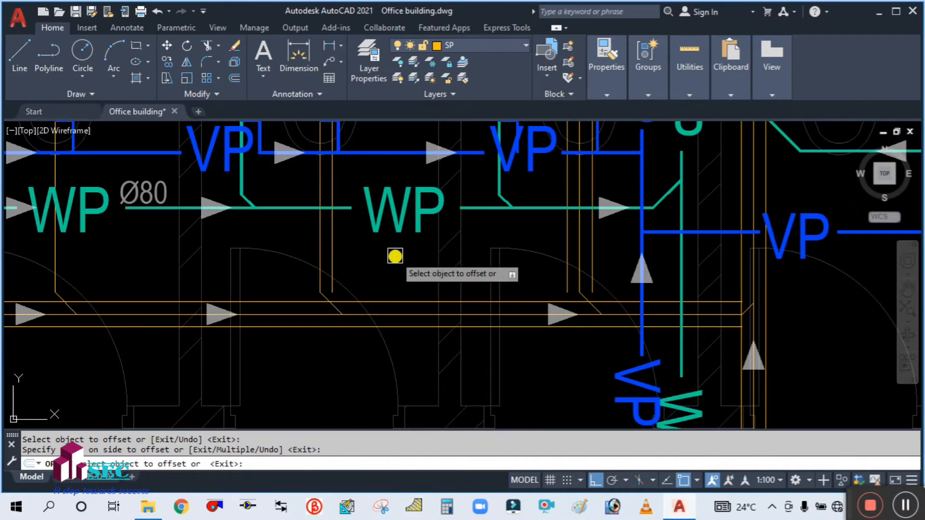
pyautogui.click(321, 231)
pyautogui.click(248, 230)
pyautogui.scroll(-5, 283, 274)
pyautogui.scroll(7, 125, 276)
pyautogui.click(348, 226)
pyautogui.click(450, 272)
pyautogui.click(346, 226)
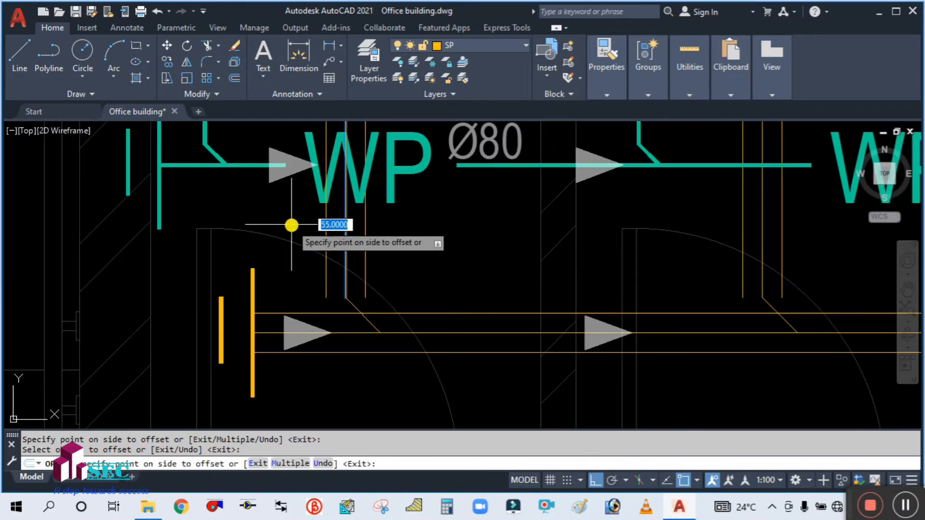
pyautogui.click(290, 225)
# Offset the diagonal bend at the foot of the SP main and the horizontal corridor run to both sides by the same distance
pyautogui.scroll(-6, 239, 248)
pyautogui.moveTo(413, 360); pyautogui.dragTo(347, 205, button='middle')
pyautogui.moveTo(472, 335); pyautogui.dragTo(437, 174, button='middle')
pyautogui.scroll(-4, 411, 180)
pyautogui.scroll(6, 435, 326)
pyautogui.scroll(2, 436, 325)
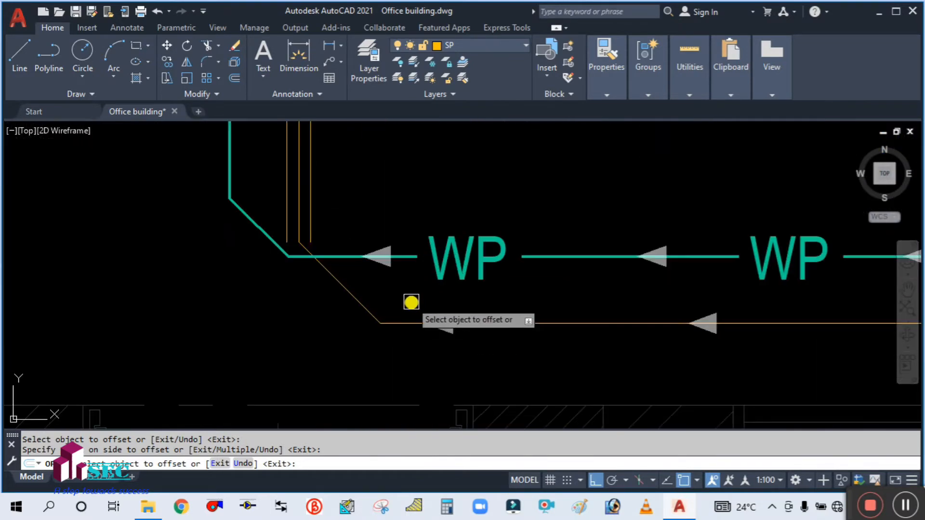
pyautogui.click(367, 307)
pyautogui.click(470, 252)
pyautogui.click(356, 301)
pyautogui.click(198, 349)
pyautogui.click(534, 319)
pyautogui.click(530, 311)
# Offset the vertical SP branch to the bathroom WC to both sides by the same distance and end the Offset command
pyautogui.scroll(-5, 334, 343)
pyautogui.scroll(5, 557, 355)
pyautogui.click(487, 317)
pyautogui.click(568, 337)
pyautogui.click(482, 315)
pyautogui.click(283, 340)
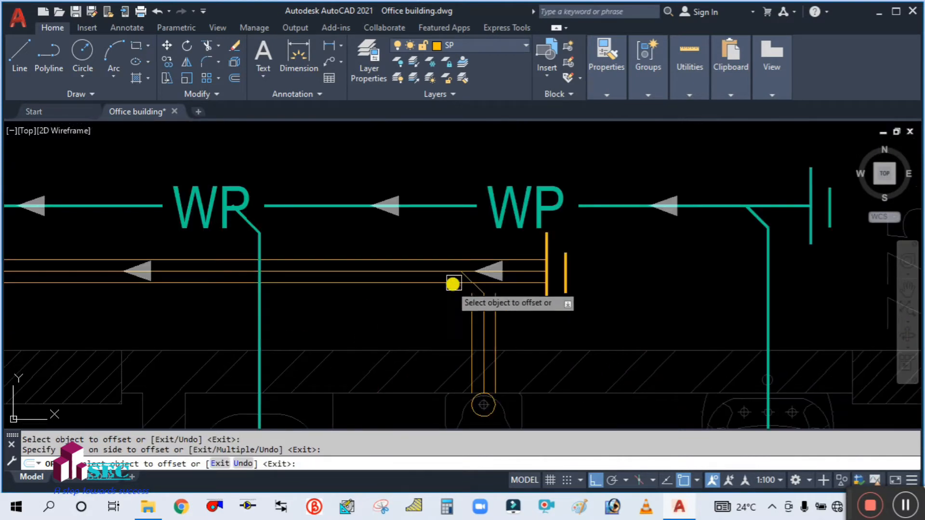
pyautogui.scroll(2, 457, 285)
pyautogui.scroll(-6, 515, 313)
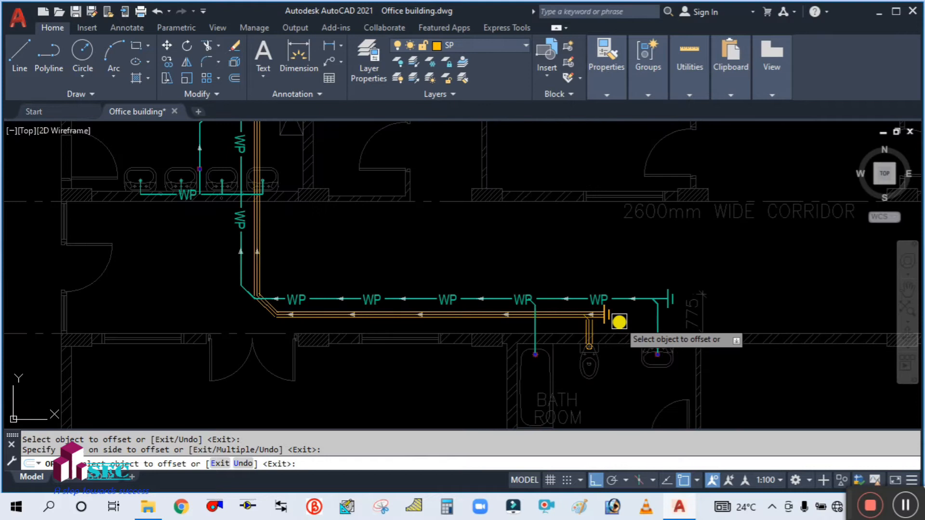
pyautogui.press('Escape')
pyautogui.scroll(-5, 591, 316)
pyautogui.scroll(2, 456, 247)
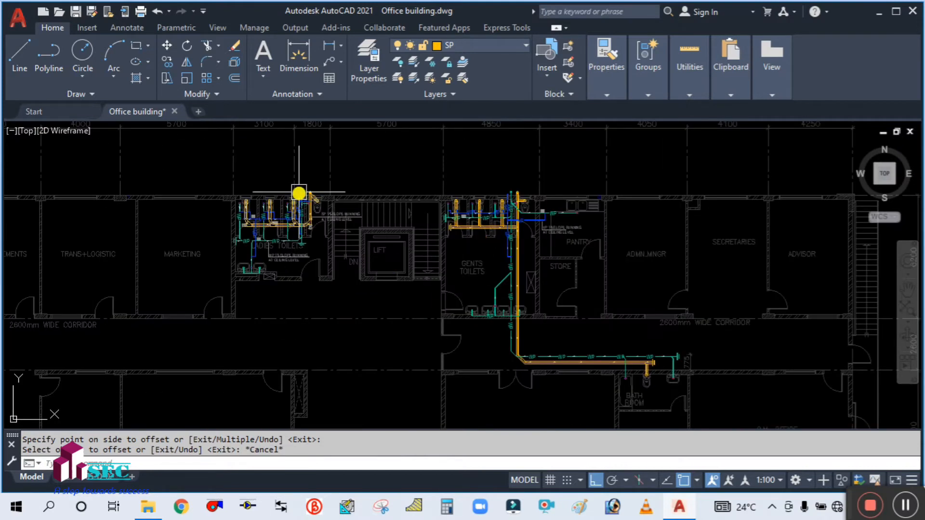
pyautogui.scroll(4, 293, 202)
pyautogui.moveTo(342, 333); pyautogui.dragTo(377, 155, button='middle')
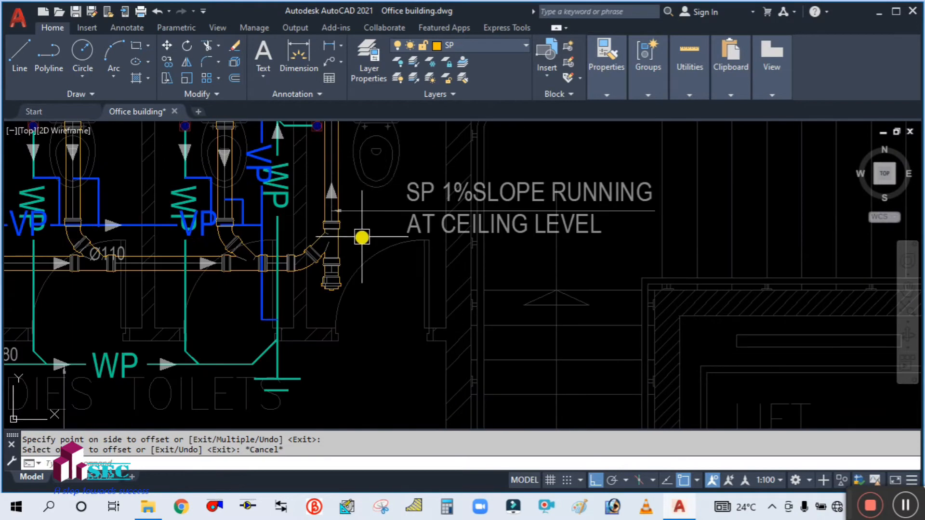
pyautogui.write('co')
pyautogui.press('Return')
pyautogui.scroll(2, 328, 256)
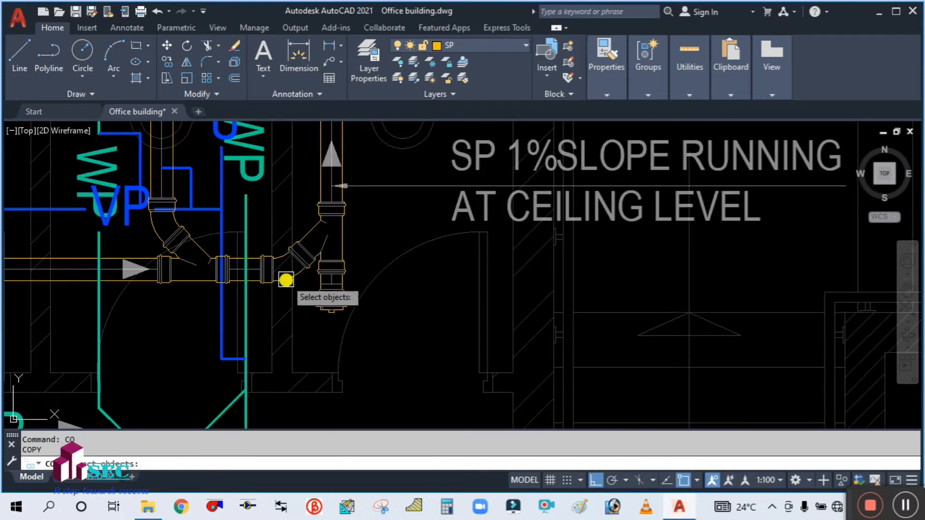
pyautogui.scroll(2, 286, 279)
pyautogui.click(324, 224)
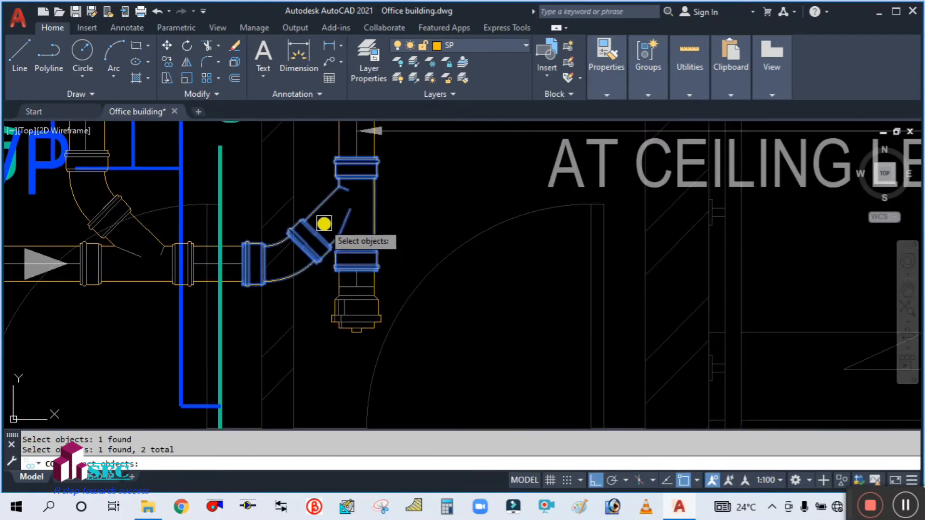
pyautogui.scroll(2, 322, 165)
pyautogui.press('Return')
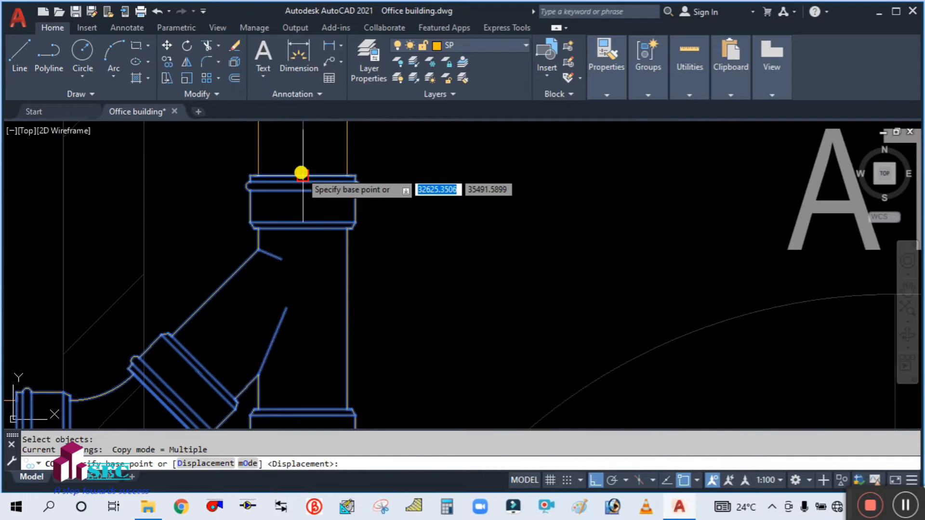
pyautogui.click(303, 173)
pyautogui.scroll(-2, 295, 182)
pyautogui.press('Escape')
# Copy the wye, its bend and the cleanout from the ladies toilets' SP junction onto the gents SP main, based on the upper socket's centre
pyautogui.press('Return')
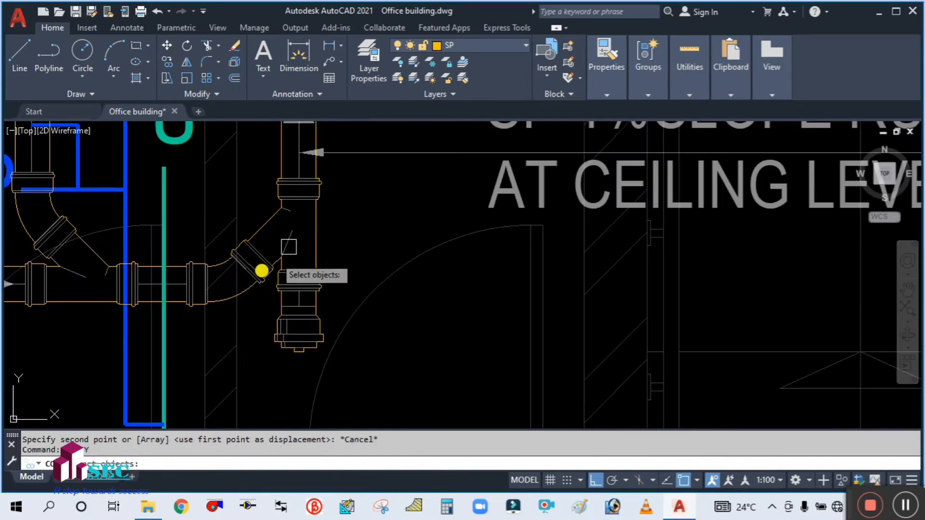
pyautogui.click(243, 294)
pyautogui.click(272, 217)
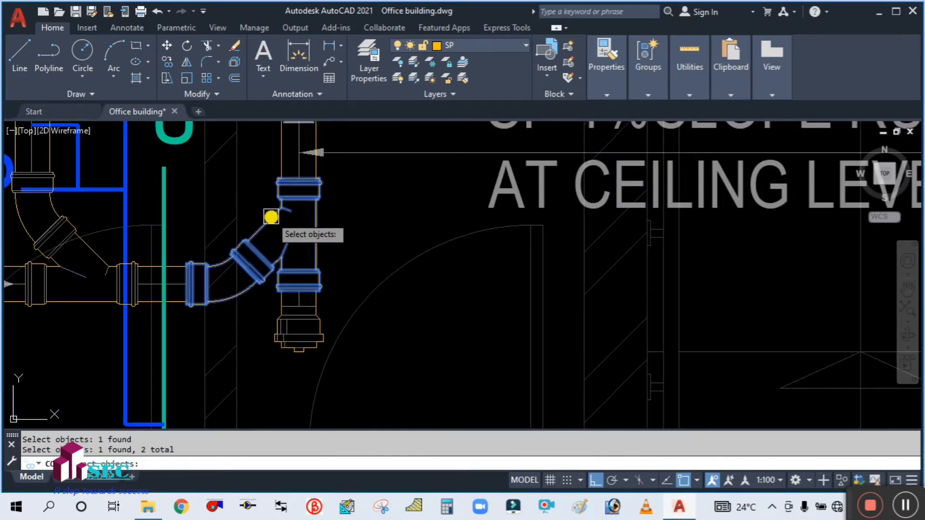
pyautogui.scroll(2, 293, 339)
pyautogui.scroll(-2, 294, 318)
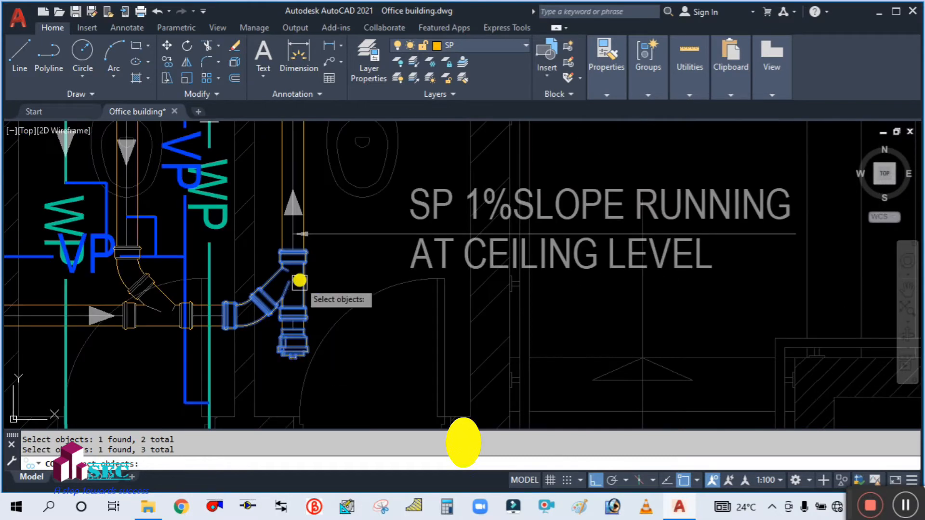
pyautogui.scroll(2, 299, 279)
pyautogui.press('Return')
pyautogui.scroll(3, 284, 226)
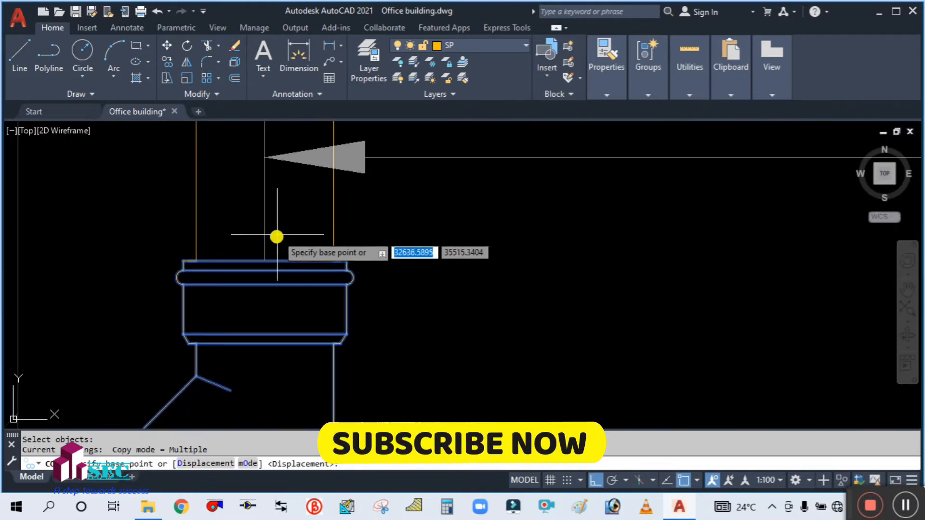
pyautogui.click(264, 261)
pyautogui.scroll(-6, 264, 260)
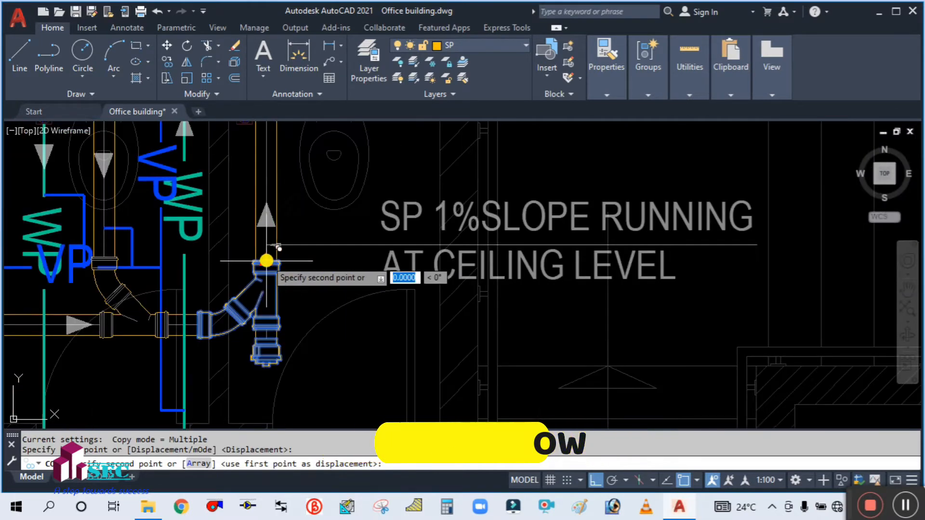
pyautogui.moveTo(709, 255); pyautogui.dragTo(343, 252, button='middle')
pyautogui.scroll(5, 548, 265)
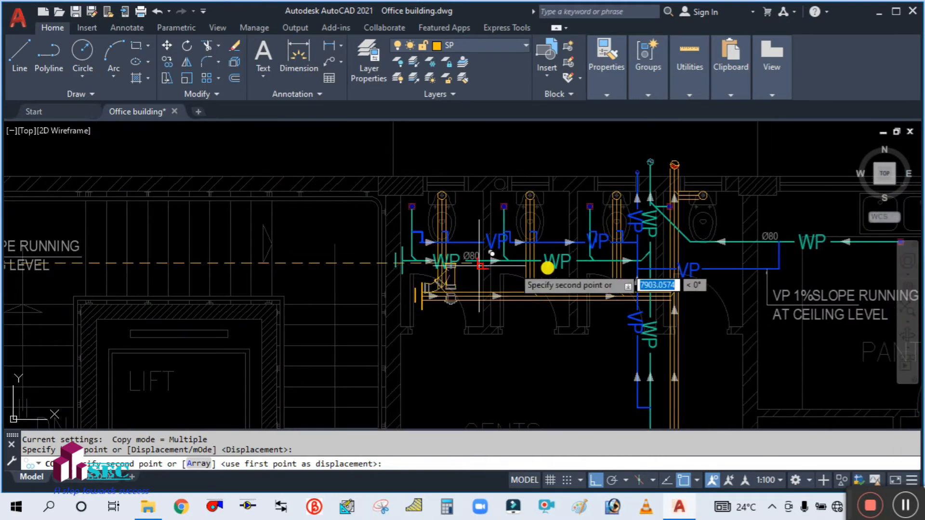
pyautogui.scroll(4, 641, 285)
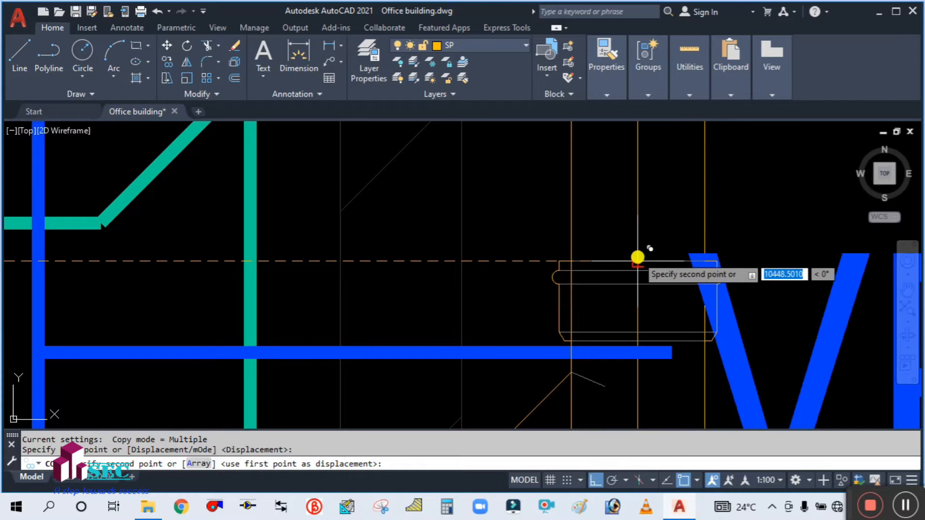
pyautogui.click(637, 257)
pyautogui.press('Escape')
# Move the copied wye, bend and cleanout straight down until the bend's socket is centred on the gents horizontal SP run
pyautogui.scroll(-5, 484, 219)
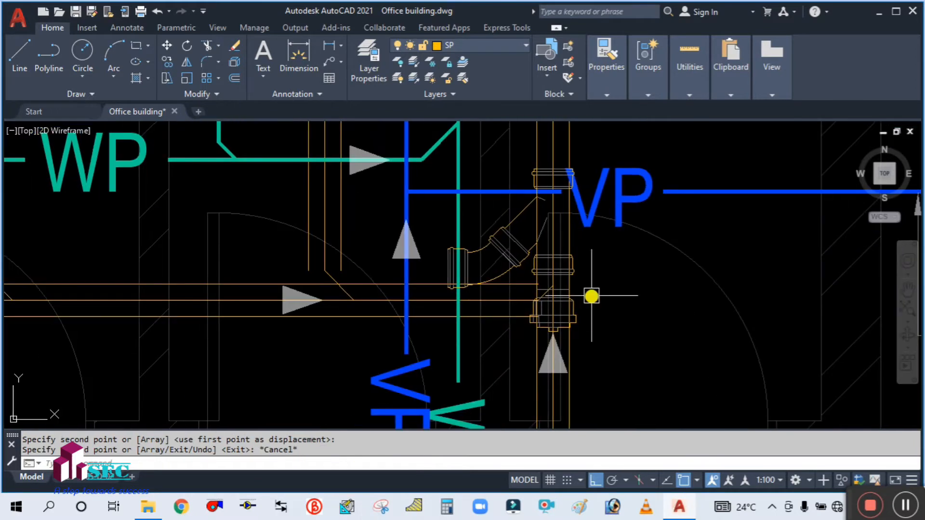
pyautogui.write('m')
pyautogui.press('Return')
pyautogui.scroll(2, 499, 245)
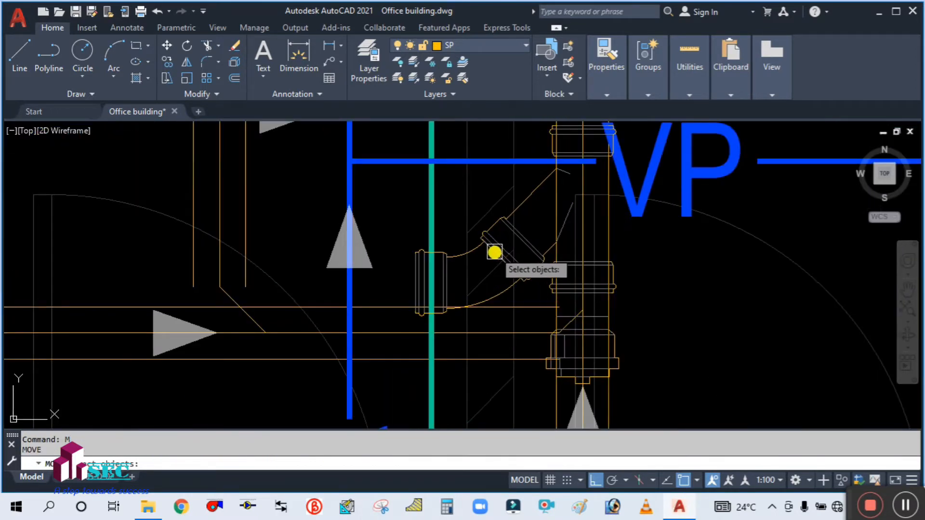
pyautogui.click(519, 243)
pyautogui.click(527, 197)
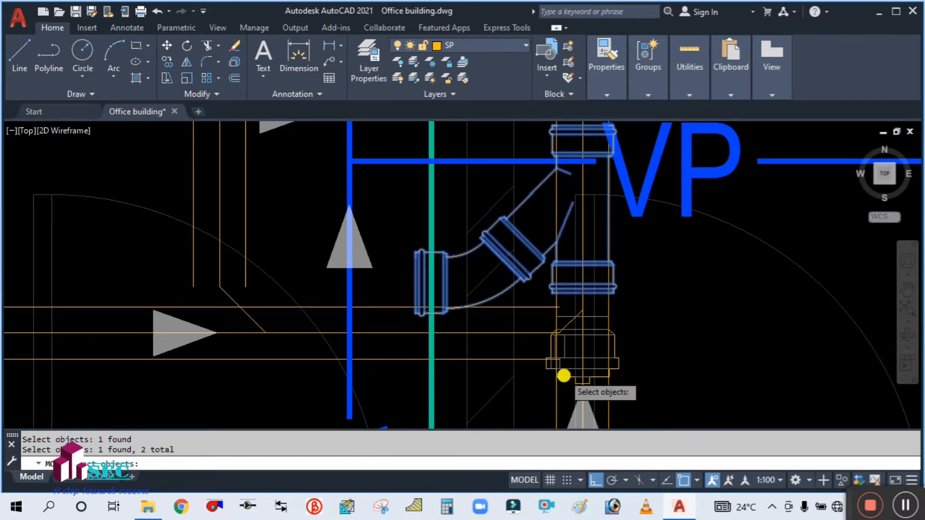
pyautogui.scroll(3, 563, 375)
pyautogui.click(563, 377)
pyautogui.scroll(-3, 590, 258)
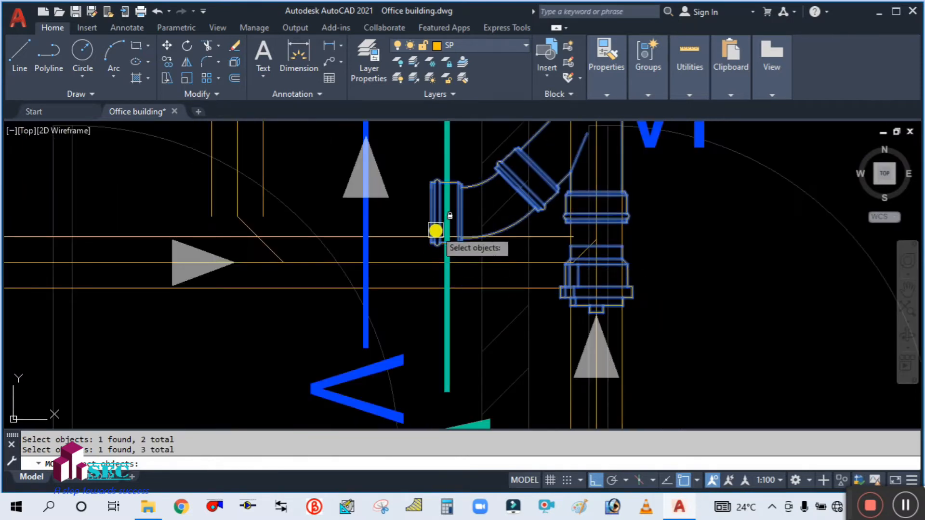
pyautogui.scroll(3, 433, 234)
pyautogui.press('Return')
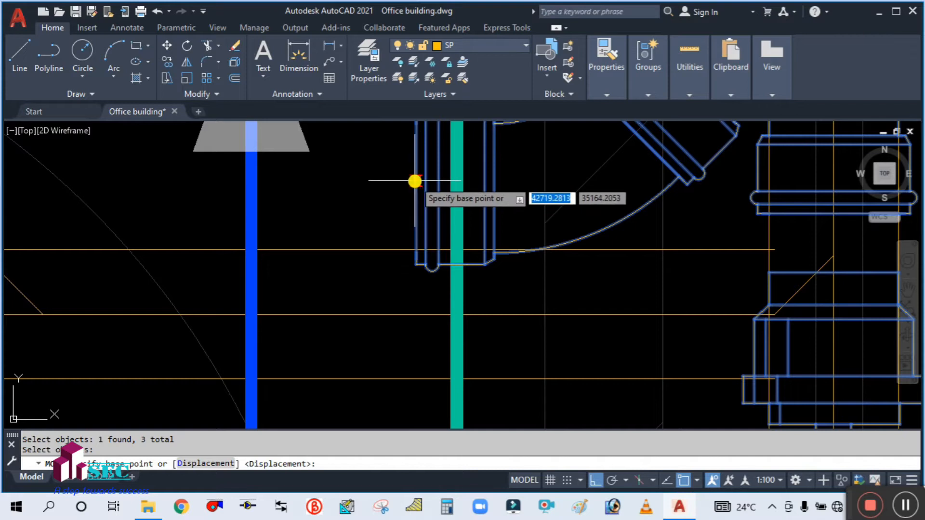
pyautogui.click(416, 189)
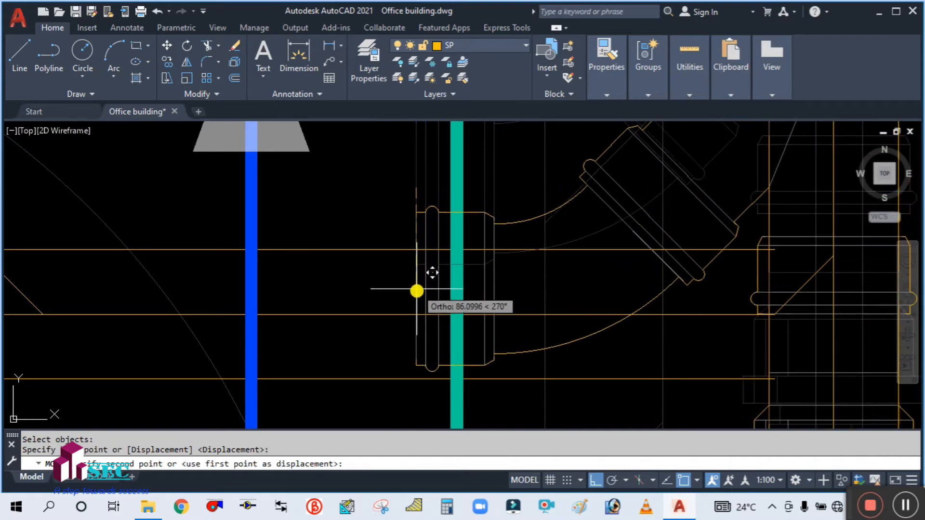
pyautogui.click(413, 310)
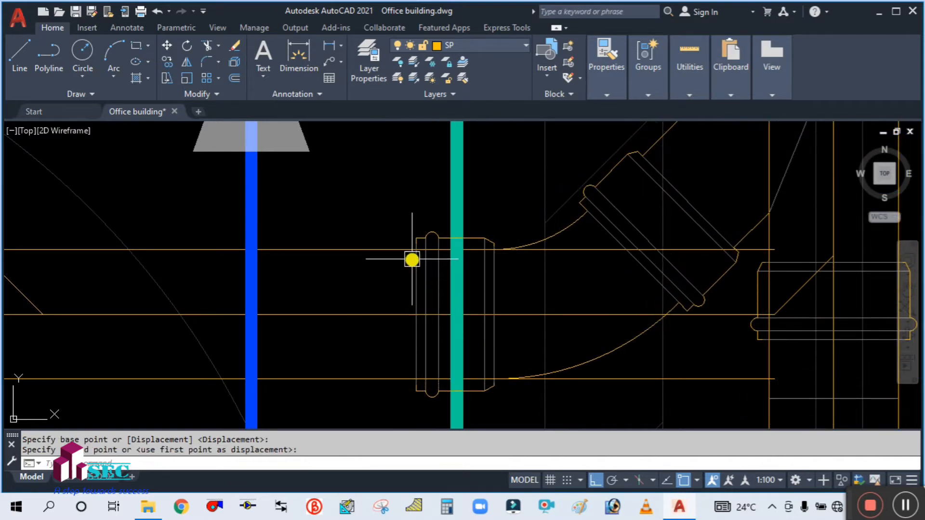
# Move the copied cleanout vertically down from the gents junction to just below the SP main's diagonal bend in the corridor
pyautogui.scroll(-4, 433, 267)
pyautogui.scroll(-4, 613, 265)
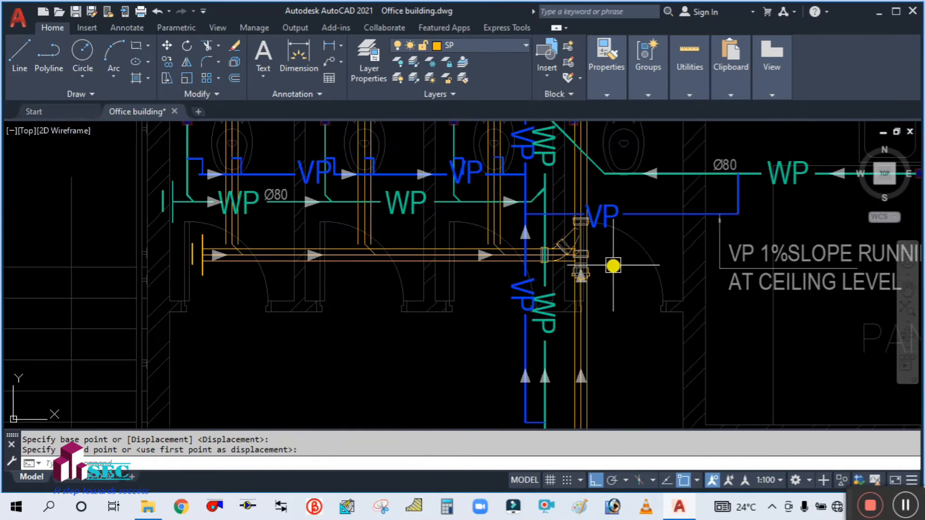
pyautogui.scroll(3, 560, 262)
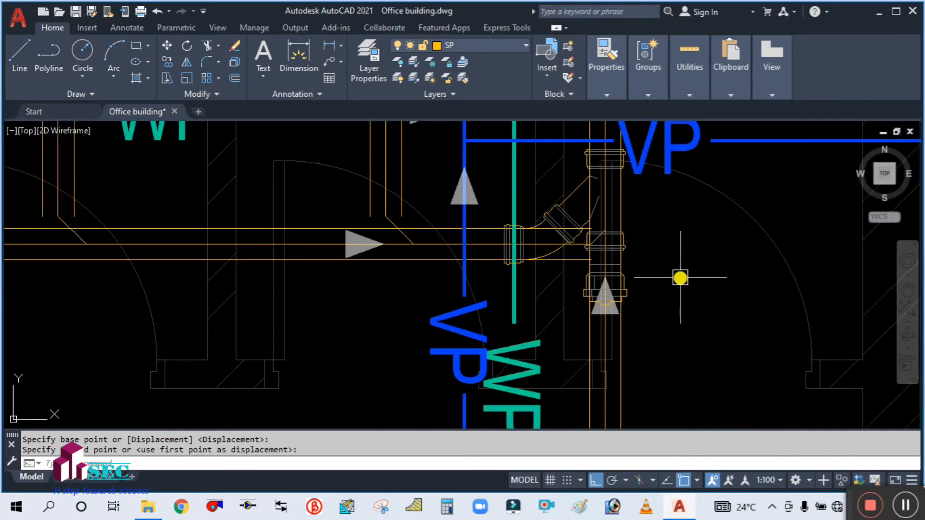
pyautogui.moveTo(650, 272); pyautogui.dragTo(533, 191, button='middle')
pyautogui.scroll(-2, 532, 192)
pyautogui.scroll(4, 529, 191)
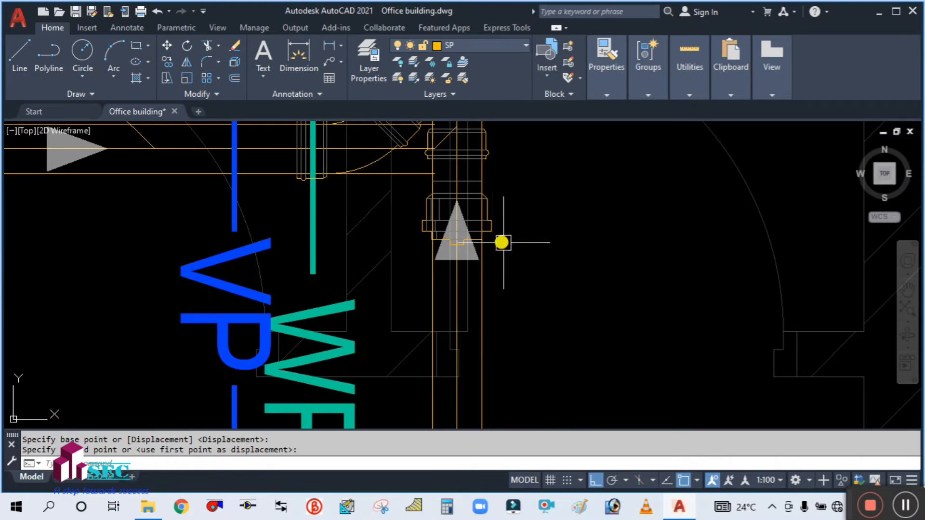
pyautogui.scroll(-1, 522, 248)
pyautogui.moveTo(525, 225); pyautogui.dragTo(536, 264, button='middle')
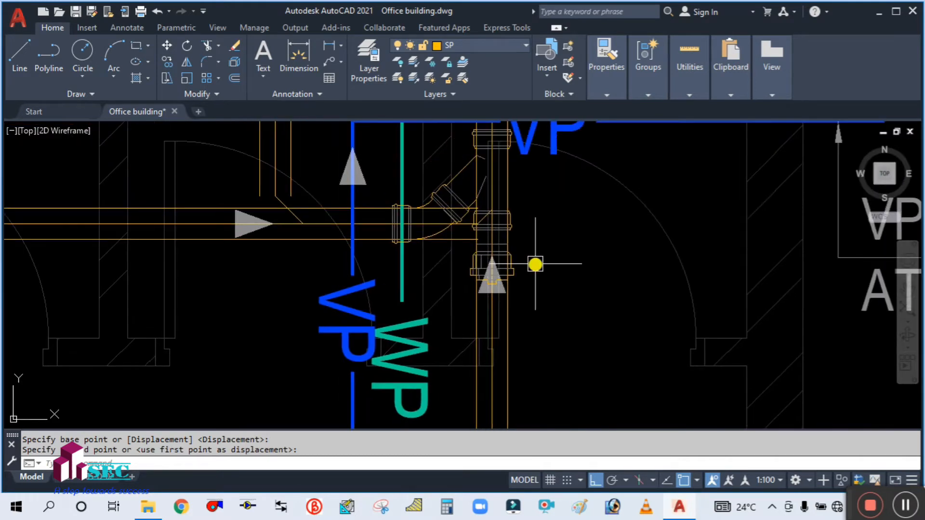
pyautogui.write('m')
pyautogui.press('space')
pyautogui.scroll(1, 522, 289)
pyautogui.click(510, 259)
pyautogui.scroll(-3, 529, 181)
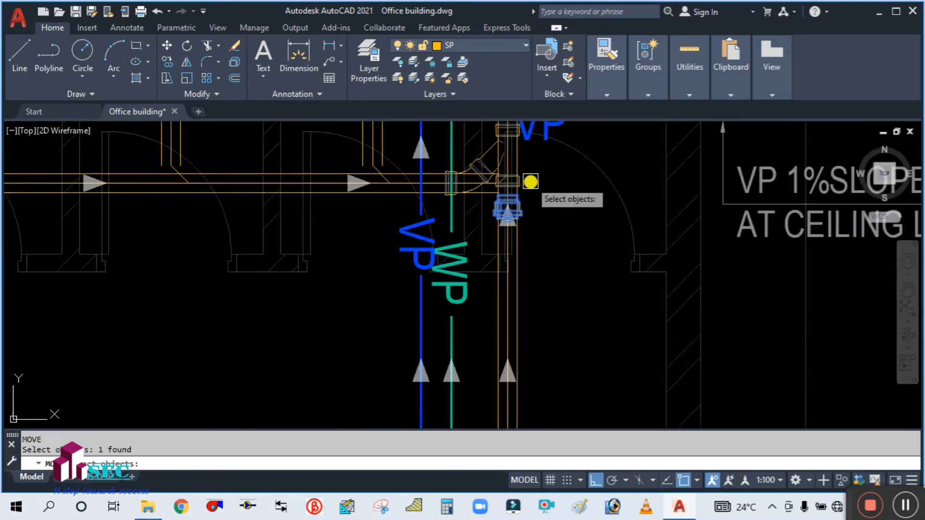
pyautogui.press('space')
pyautogui.click(429, 217)
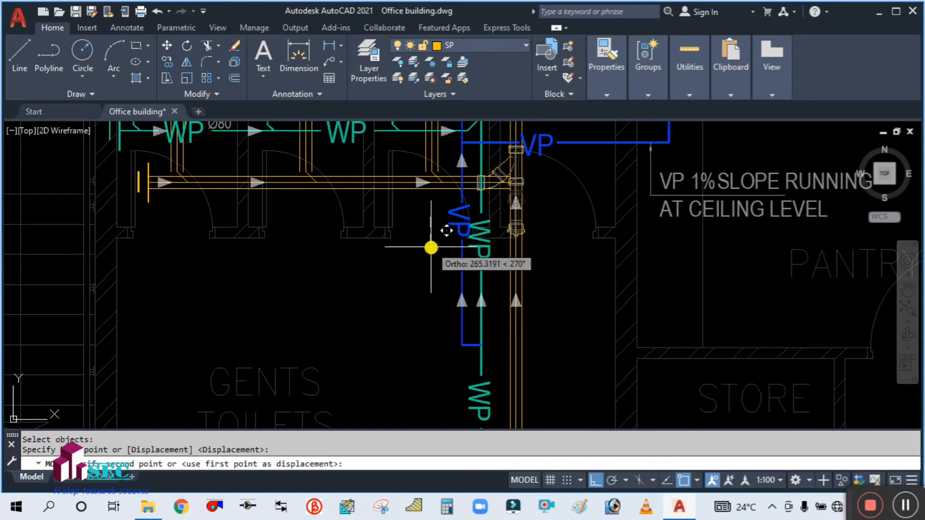
pyautogui.moveTo(431, 321); pyautogui.dragTo(451, 213, button='middle')
pyautogui.scroll(-3, 451, 310)
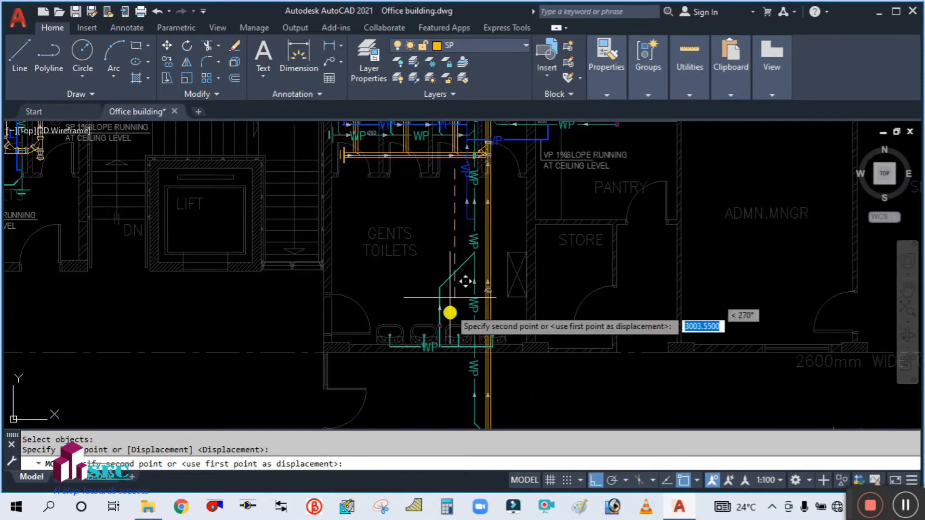
pyautogui.scroll(3, 460, 215)
pyautogui.scroll(5, 455, 285)
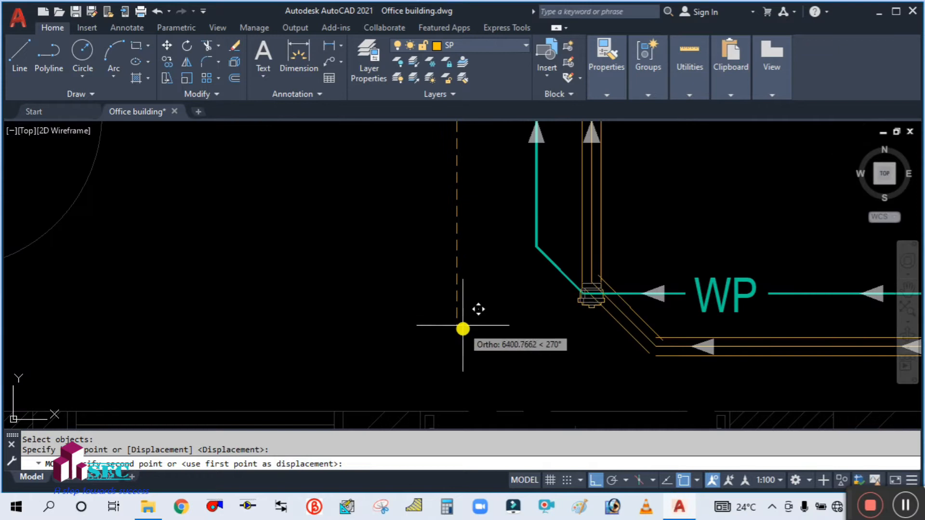
pyautogui.press('Escape')
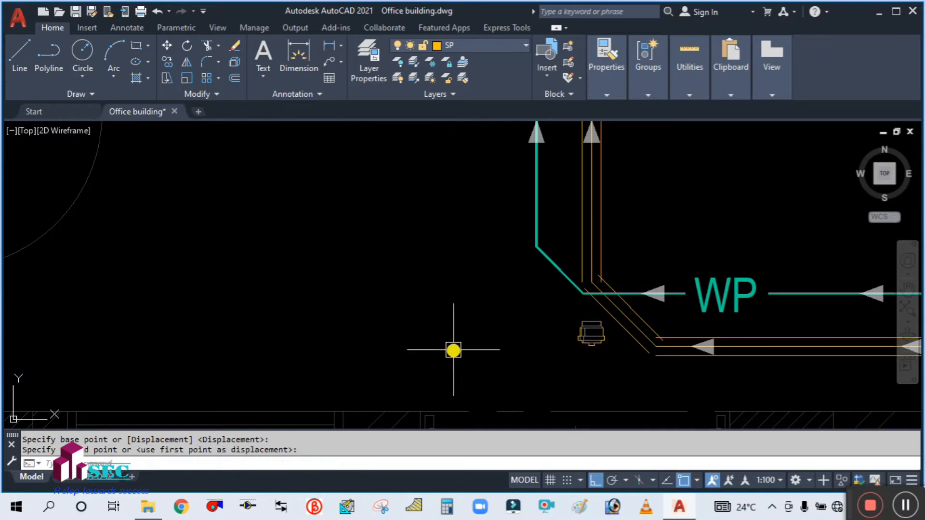
# Trim the vertical SP main's lines inside the copied wye, using the outer edges of the fitting sockets as cutting edges
pyautogui.scroll(-3, 452, 349)
pyautogui.moveTo(625, 252); pyautogui.dragTo(562, 401, button='middle')
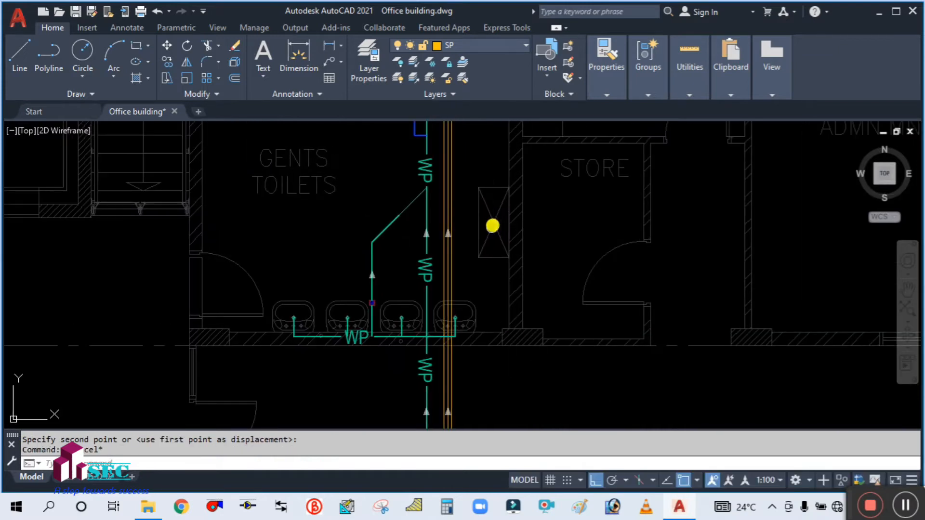
pyautogui.moveTo(493, 225); pyautogui.dragTo(481, 421, button='middle')
pyautogui.scroll(8, 440, 233)
pyautogui.moveTo(451, 241)
pyautogui.mouseDown(button='middle')
pyautogui.moveTo(463, 267)
pyautogui.moveTo(550, 319)
pyautogui.mouseUp(button='middle')
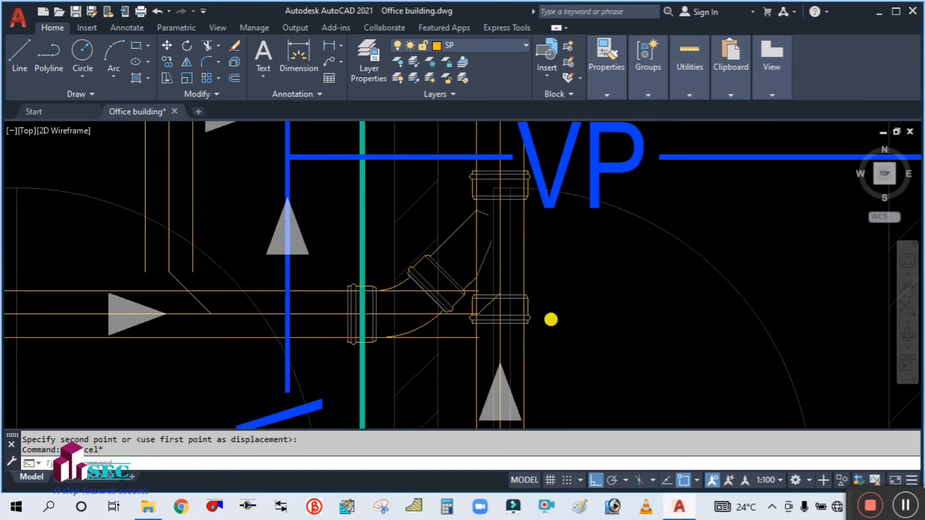
pyautogui.write('tr')
pyautogui.press('Return')
pyautogui.write('t')
pyautogui.press('Return')
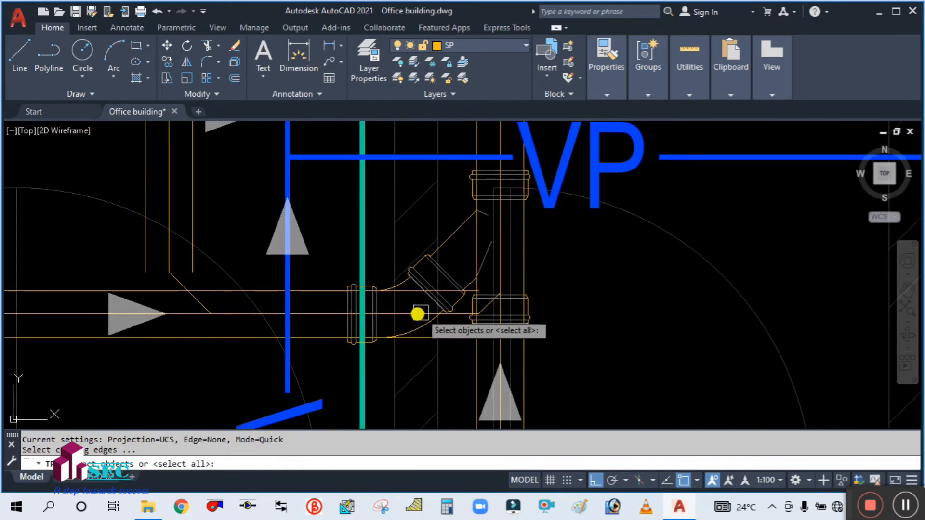
pyautogui.scroll(4, 347, 314)
pyautogui.click(322, 340)
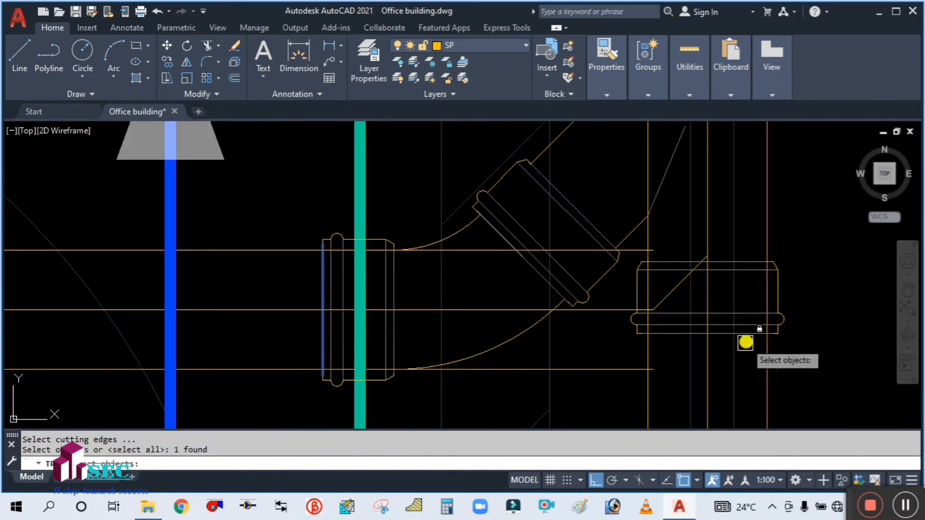
pyautogui.click(533, 372)
pyautogui.scroll(-5, 580, 274)
pyautogui.scroll(6, 584, 264)
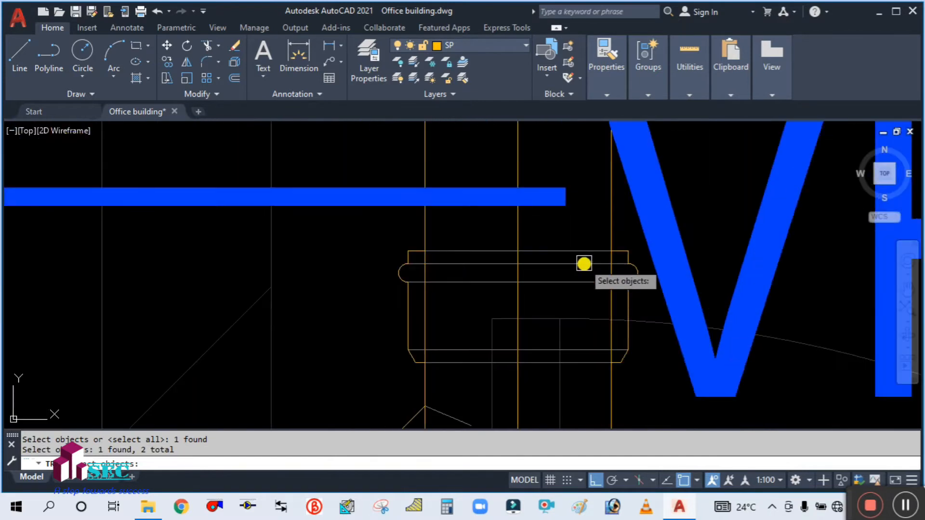
pyautogui.scroll(-6, 569, 250)
pyautogui.press('Return')
pyautogui.click(597, 304)
pyautogui.click(508, 271)
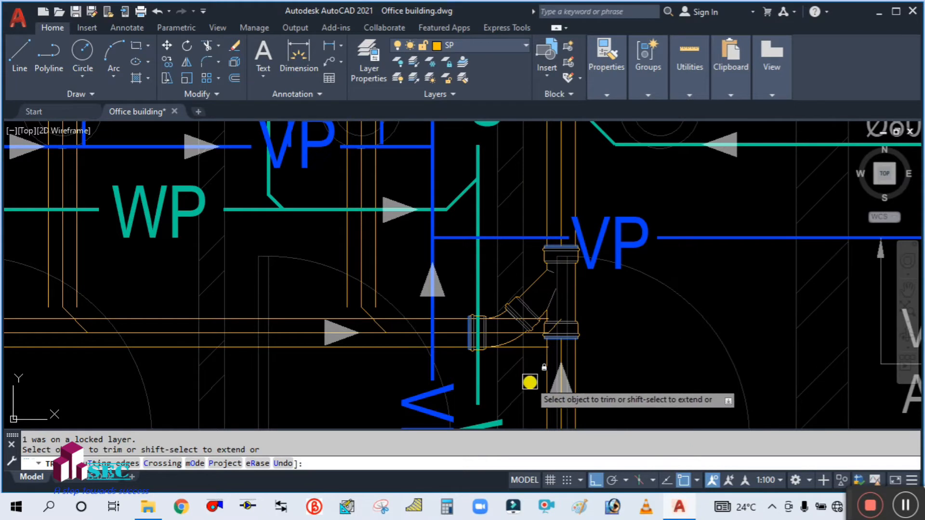
# Trim the horizontal gents SP run's lines that extend past the bend's socket into the fitting
pyautogui.scroll(5, 530, 382)
pyautogui.click(533, 376)
pyautogui.click(460, 173)
pyautogui.scroll(-6, 453, 226)
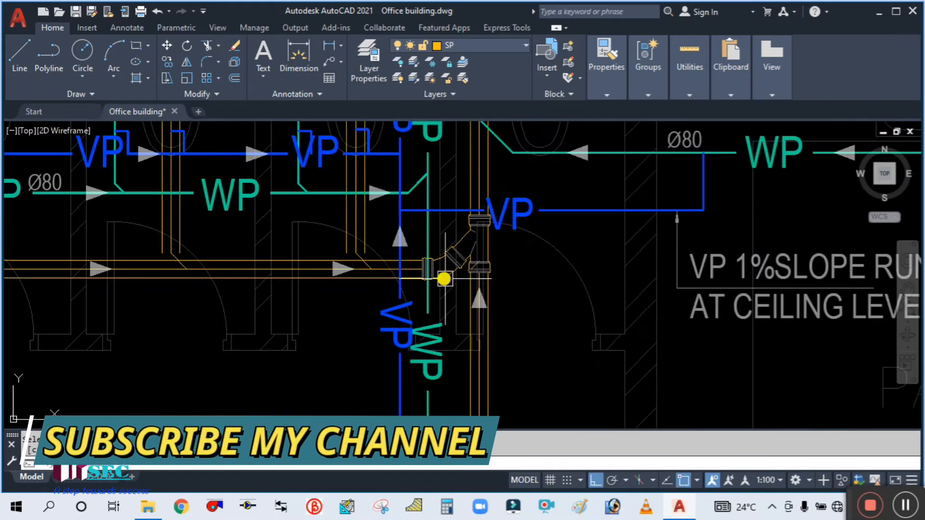
# Erase the leftover pipe line segment beside the bend's socket at the end of the gents horizontal SP run
pyautogui.scroll(6, 495, 252)
pyautogui.click(432, 289)
pyautogui.write('e')
pyautogui.press('Return')
pyautogui.scroll(-6, 557, 254)
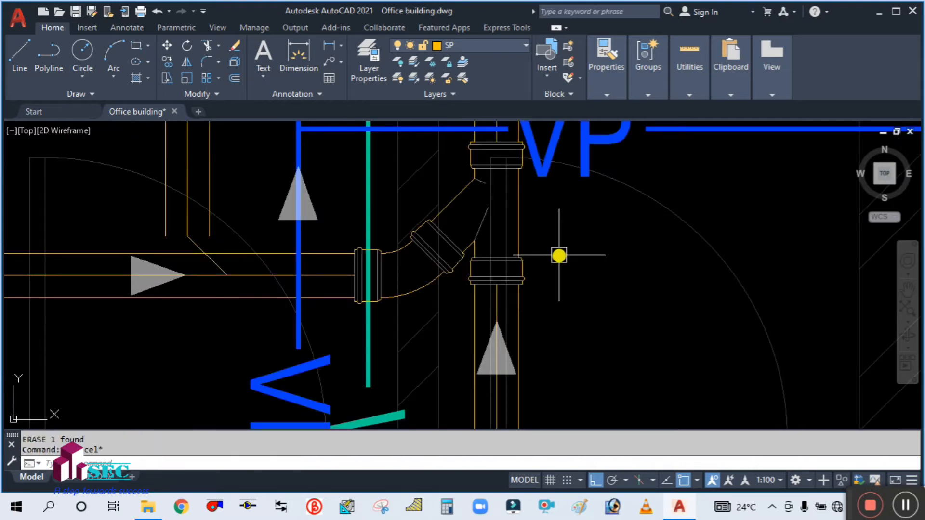
pyautogui.scroll(-2, 557, 310)
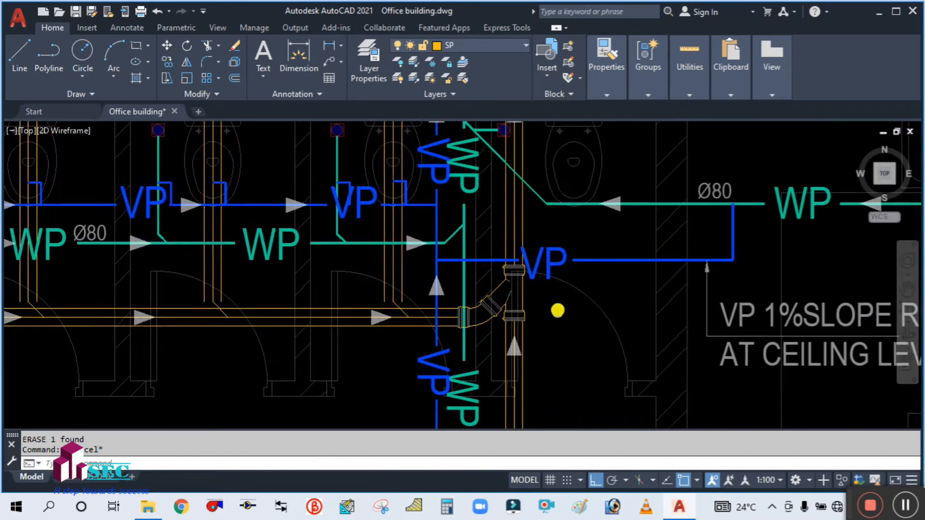
pyautogui.scroll(2, 543, 323)
pyautogui.scroll(-2, 549, 307)
# Regenerate the drawing to refresh the display of the SP centrelines in the ladies toilets
pyautogui.write('ma')
pyautogui.press('Return')
pyautogui.scroll(-5, 580, 296)
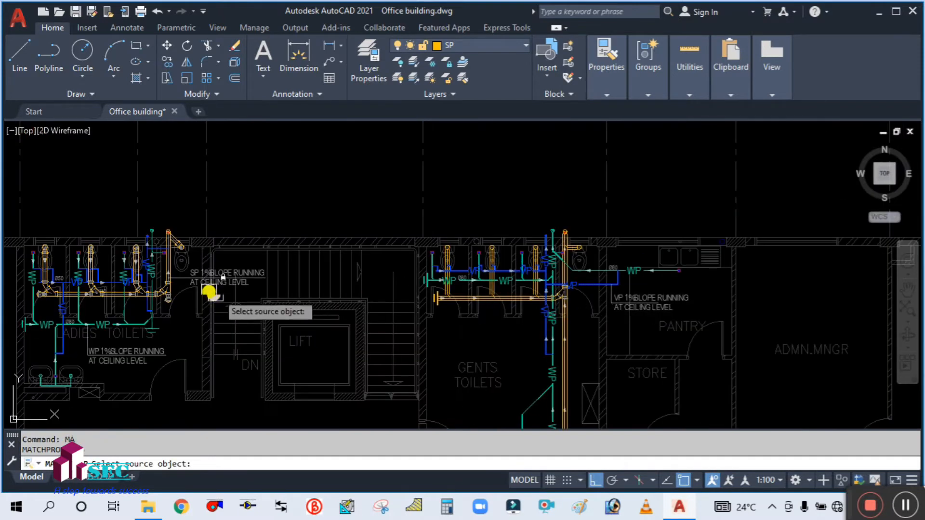
pyautogui.scroll(7, 211, 293)
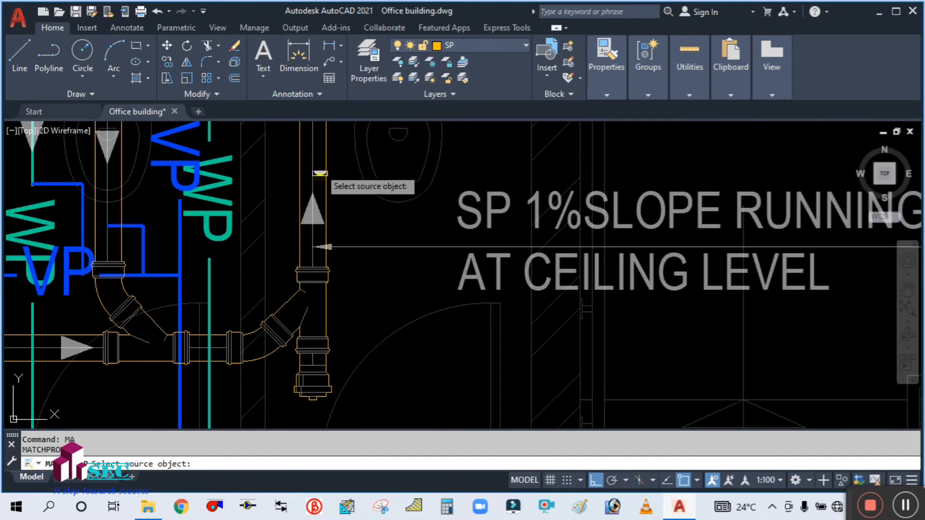
pyautogui.press('Escape')
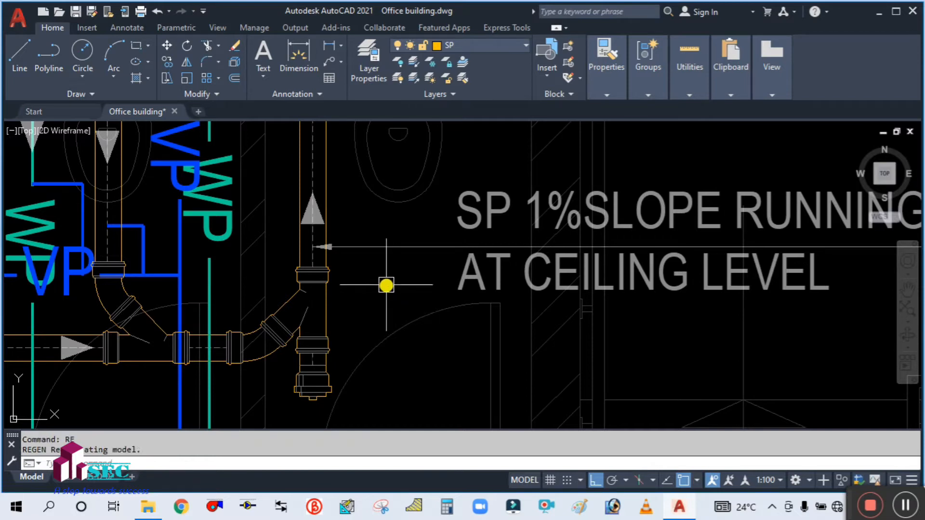
pyautogui.write('r')
pyautogui.press('Escape')
# Match the properties of the ladies toilets' dashed SP centreline to the centrelines of the gents horizontal run and its WC branches
pyautogui.write('ma')
pyautogui.press('Return')
pyautogui.click(315, 151)
pyautogui.scroll(-3, 295, 192)
pyautogui.scroll(-2, 583, 262)
pyautogui.scroll(6, 630, 198)
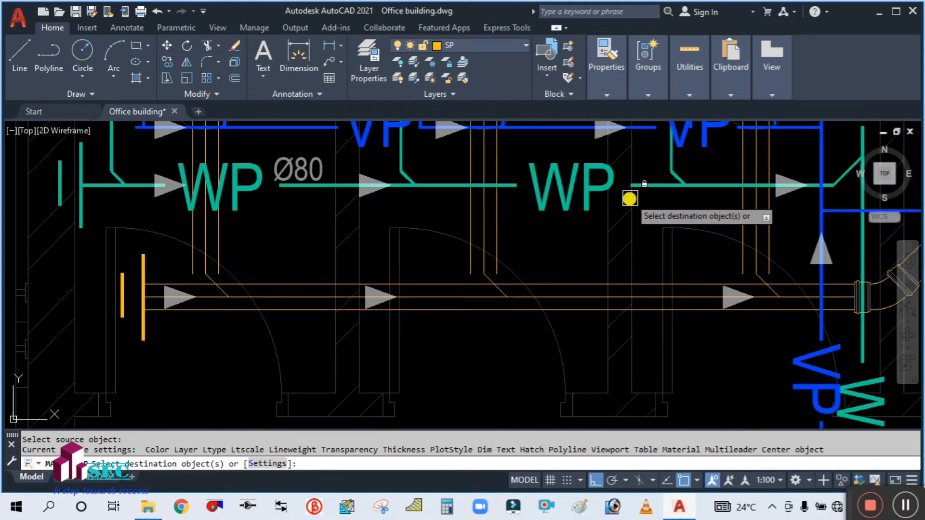
pyautogui.click(525, 296)
pyautogui.click(484, 215)
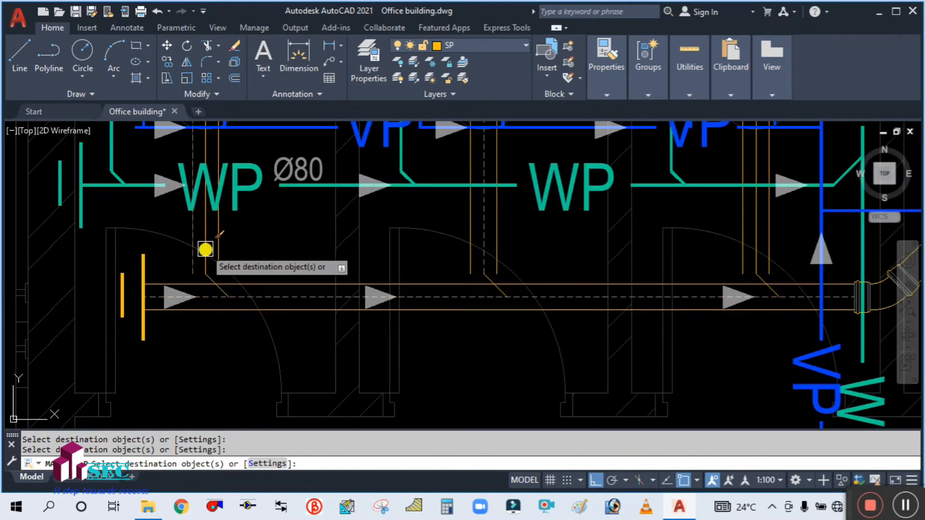
pyautogui.scroll(-2, 227, 262)
pyautogui.scroll(2, 546, 249)
pyautogui.scroll(3, 546, 249)
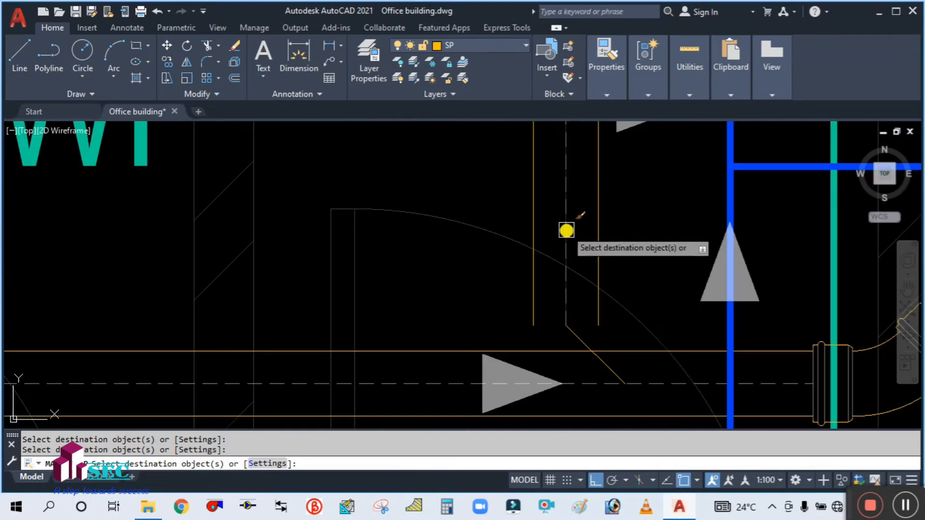
# Apply the same dashed centreline properties to the vertical SP main's centreline above and below the gents wye
pyautogui.scroll(-5, 458, 219)
pyautogui.scroll(4, 578, 223)
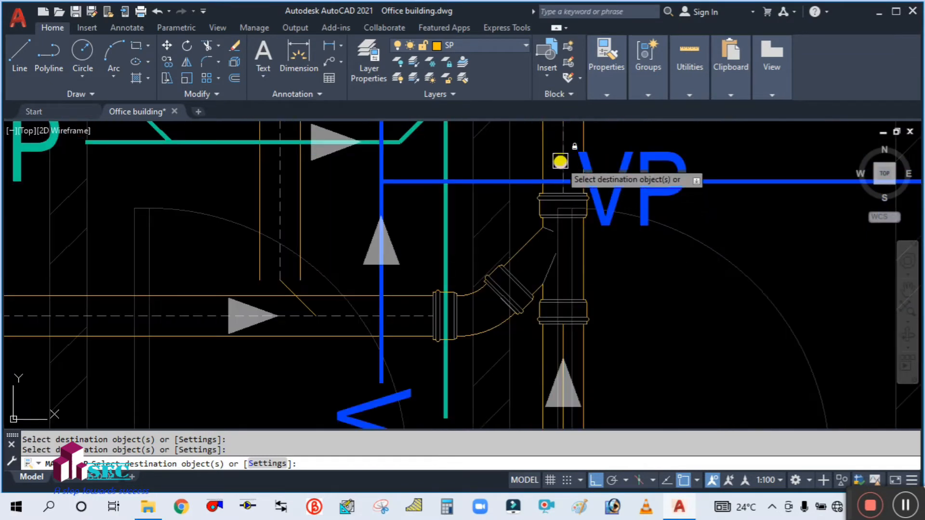
pyautogui.scroll(-4, 563, 232)
pyautogui.scroll(5, 567, 362)
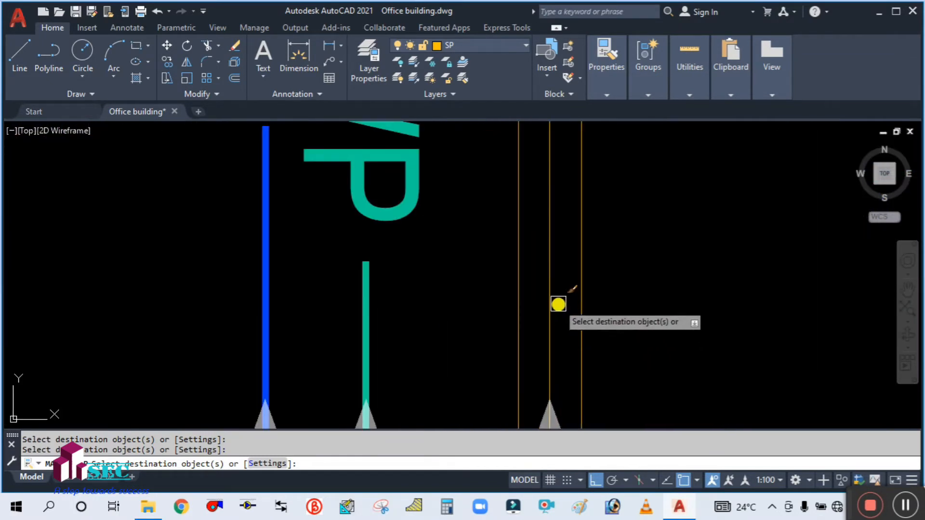
pyautogui.scroll(-4, 559, 289)
pyautogui.press('Escape')
pyautogui.scroll(-4, 557, 251)
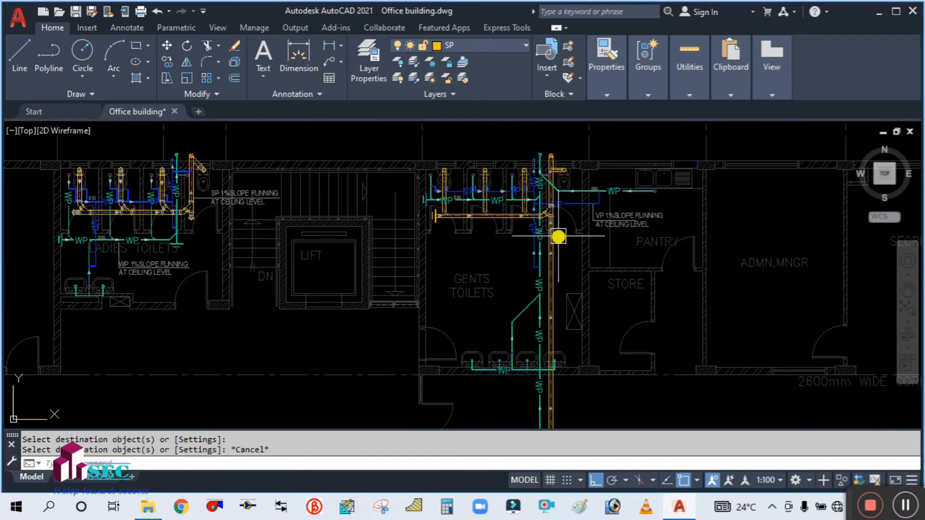
# Copy the wye, bend and WC elbow from the ladies branch nearest the main to the gents branch nearest the main, aligning the WC outlet centres
pyautogui.scroll(6, 553, 274)
pyautogui.moveTo(590, 369); pyautogui.dragTo(582, 245, button='middle')
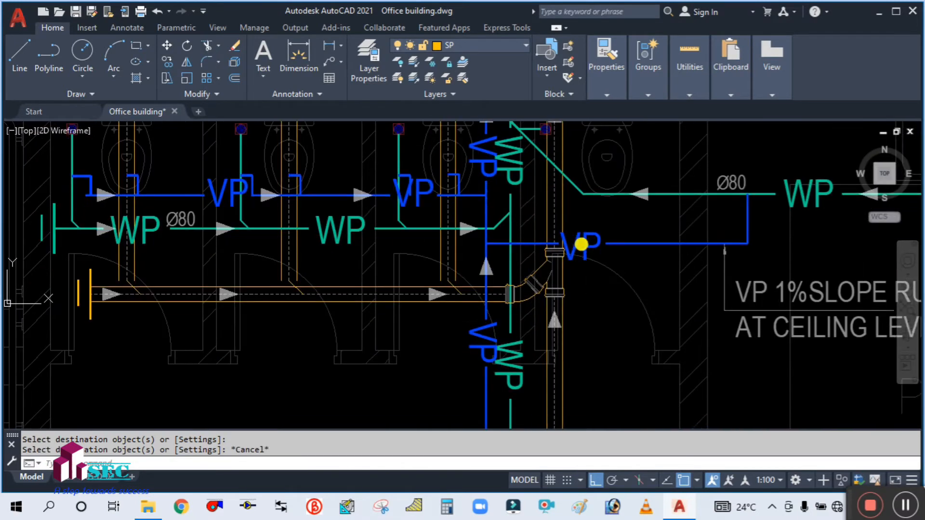
pyautogui.moveTo(435, 333); pyautogui.dragTo(524, 313, button='middle')
pyautogui.scroll(-5, 567, 310)
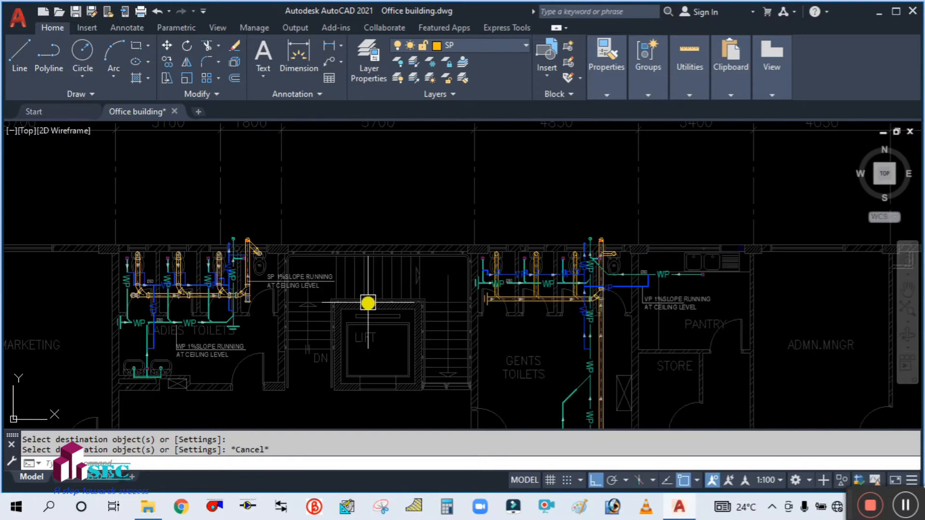
pyautogui.scroll(3, 250, 290)
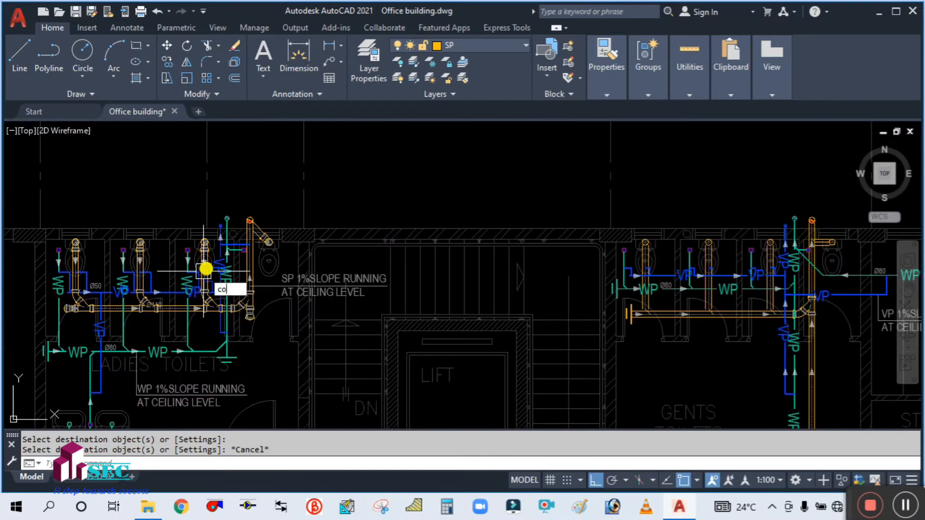
pyautogui.press('Return')
pyautogui.scroll(3, 207, 277)
pyautogui.scroll(3, 222, 359)
pyautogui.click(168, 281)
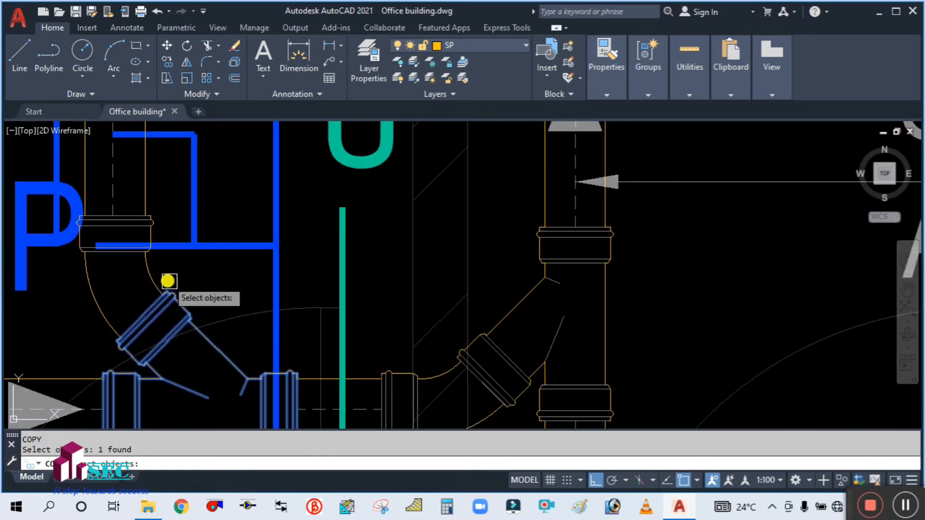
pyautogui.scroll(-5, 254, 296)
pyautogui.scroll(5, 221, 153)
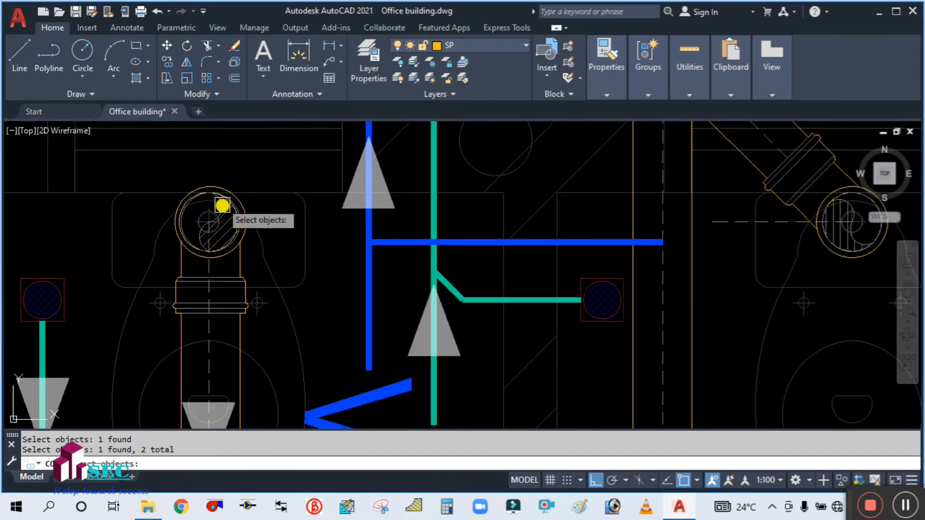
pyautogui.scroll(5, 179, 209)
pyautogui.click(173, 190)
pyautogui.scroll(-8, 219, 144)
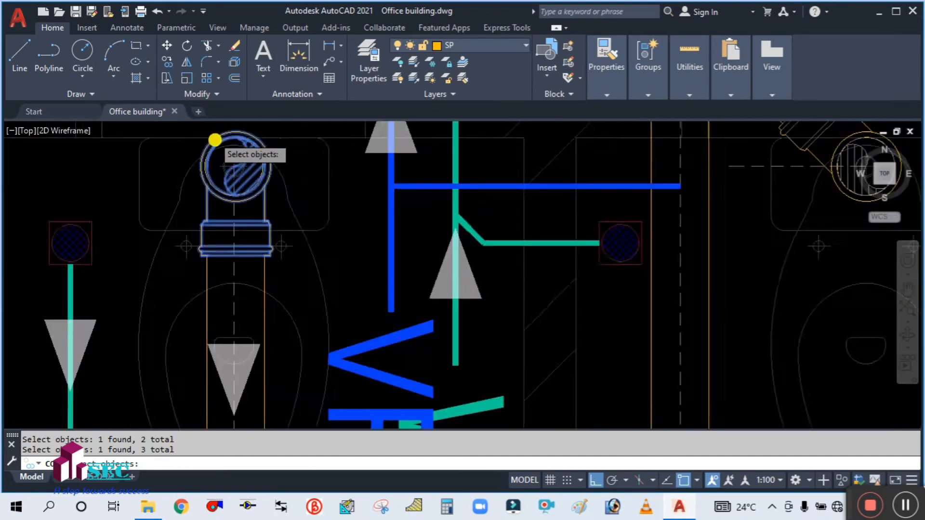
pyautogui.scroll(6, 223, 150)
pyautogui.scroll(2, 228, 197)
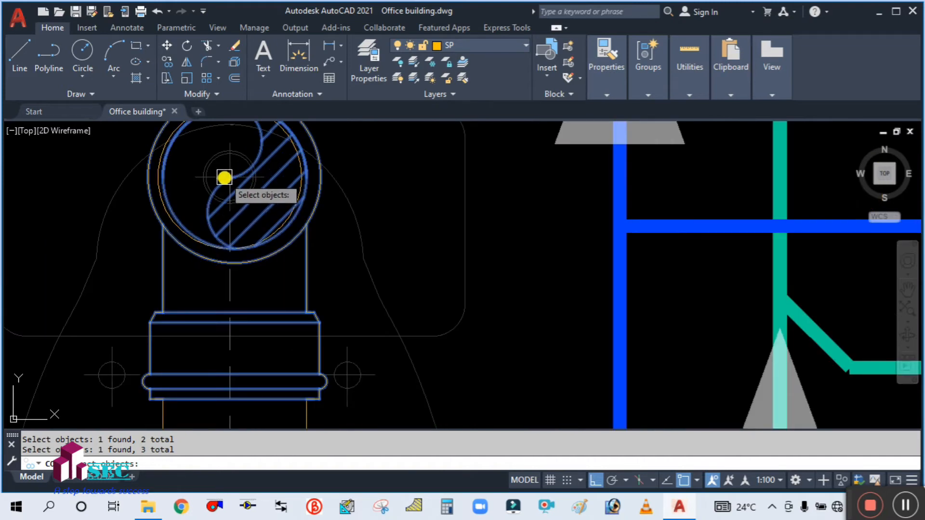
pyautogui.scroll(-3, 223, 165)
pyautogui.scroll(3, 223, 166)
pyautogui.press('Return')
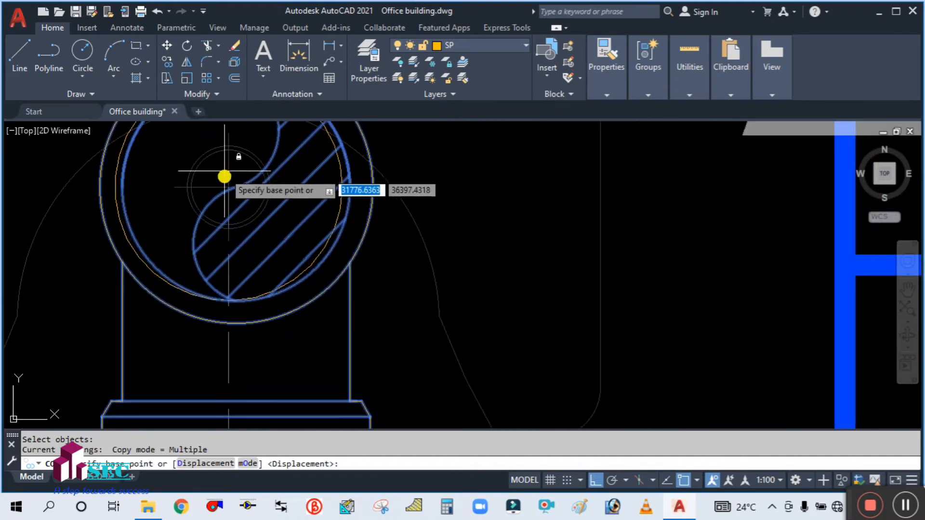
pyautogui.scroll(4, 224, 178)
pyautogui.scroll(2, 221, 176)
pyautogui.click(227, 205)
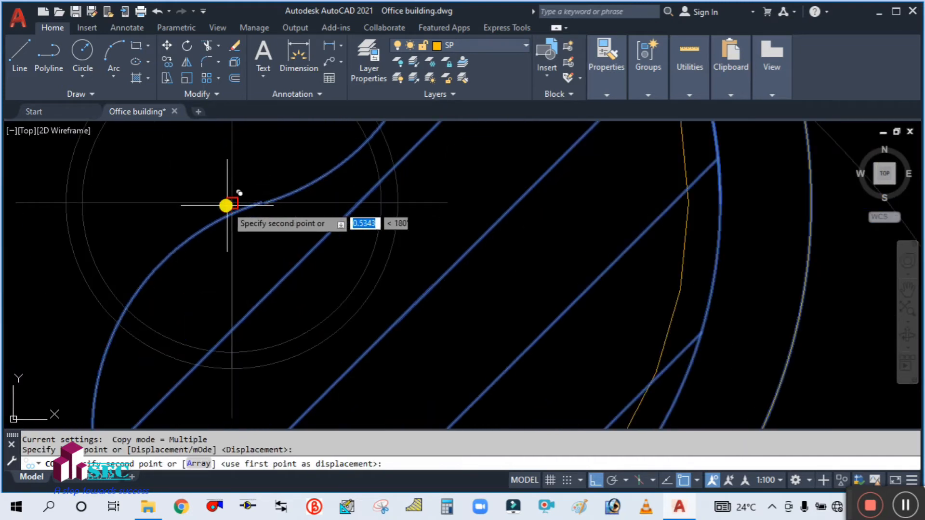
pyautogui.scroll(-5, 226, 202)
pyautogui.scroll(-6, 219, 195)
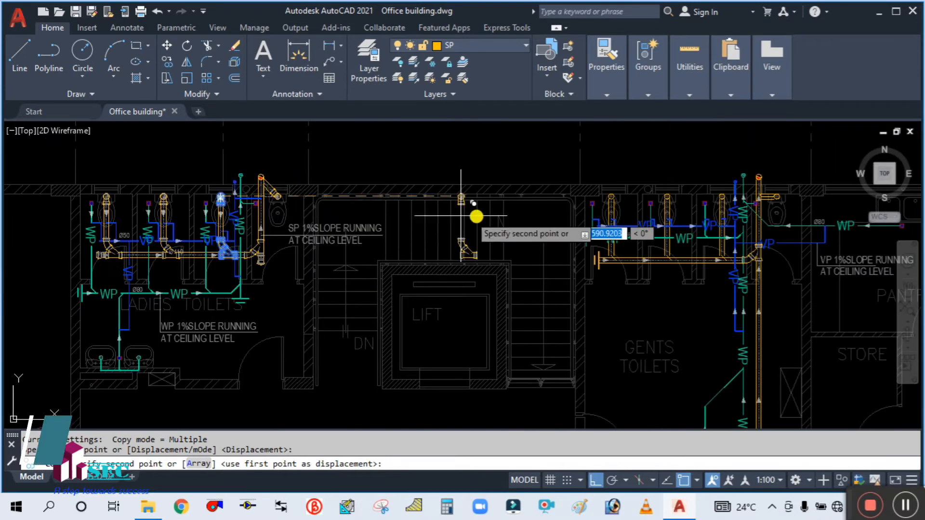
pyautogui.scroll(3, 718, 198)
pyautogui.scroll(5, 560, 126)
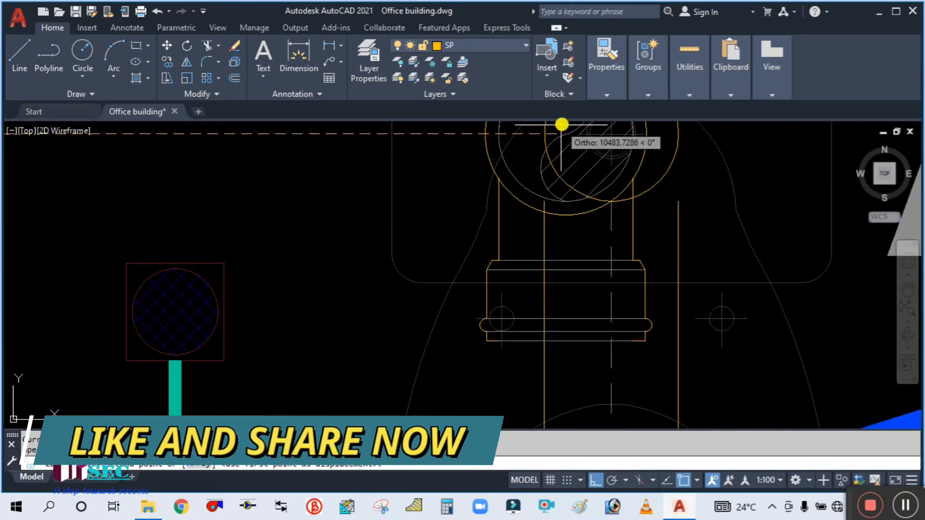
pyautogui.scroll(-4, 518, 300)
pyautogui.scroll(4, 554, 289)
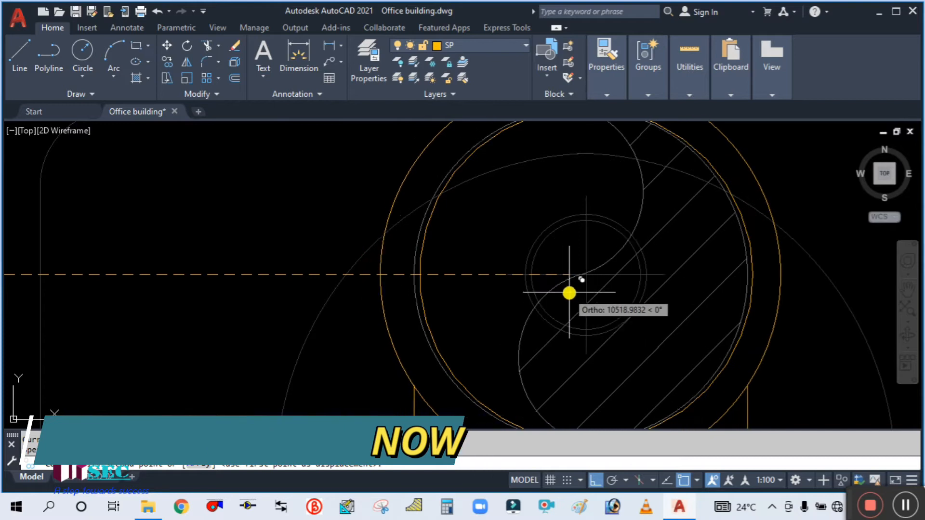
pyautogui.click(586, 274)
pyautogui.scroll(-4, 491, 221)
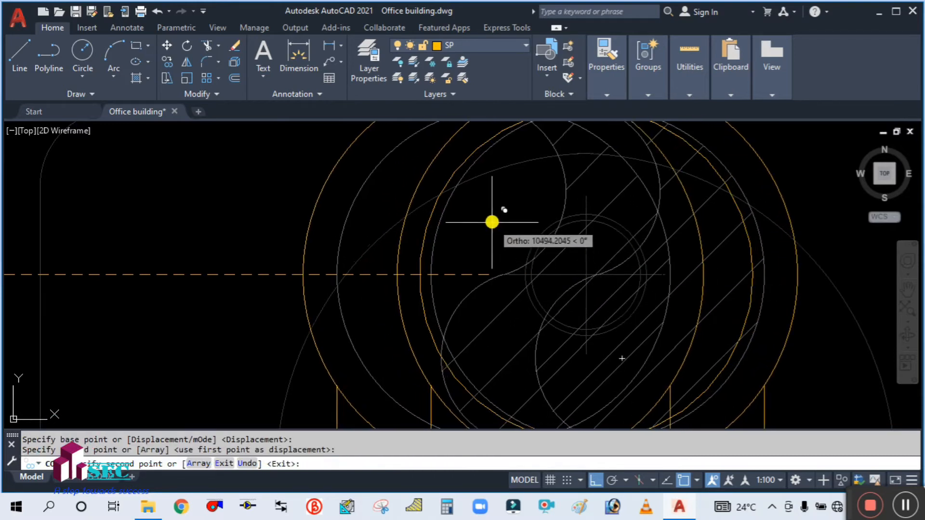
pyautogui.press('Escape')
# Move the copied wye and bend straight down until the wye's socket is centred on the gents horizontal SP run's centreline
pyautogui.scroll(-8, 489, 206)
pyautogui.moveTo(508, 287); pyautogui.dragTo(506, 250, button='middle')
pyautogui.scroll(-2, 506, 263)
pyautogui.scroll(4, 514, 369)
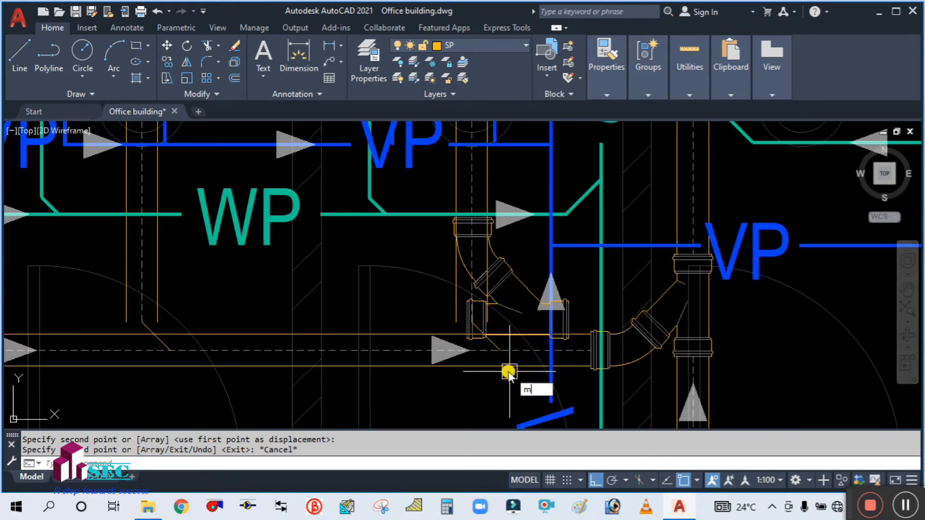
pyautogui.press('Return')
pyautogui.scroll(3, 520, 303)
pyautogui.click(501, 270)
pyautogui.scroll(-3, 501, 270)
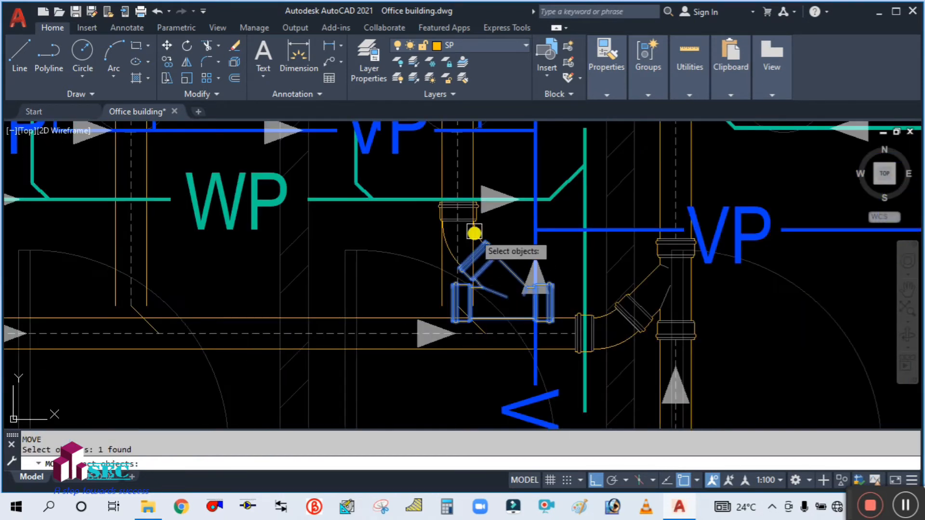
pyautogui.scroll(6, 474, 234)
pyautogui.click(436, 249)
pyautogui.scroll(6, 415, 162)
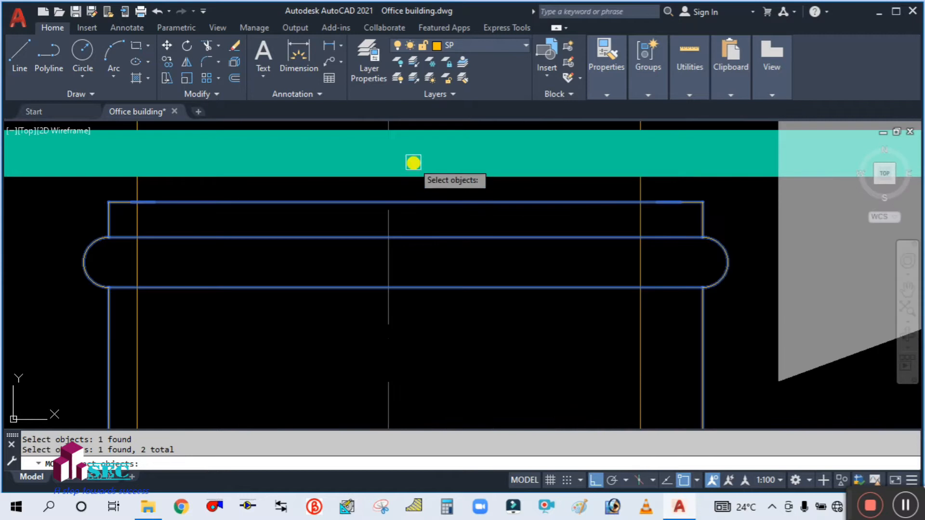
pyautogui.press('Return')
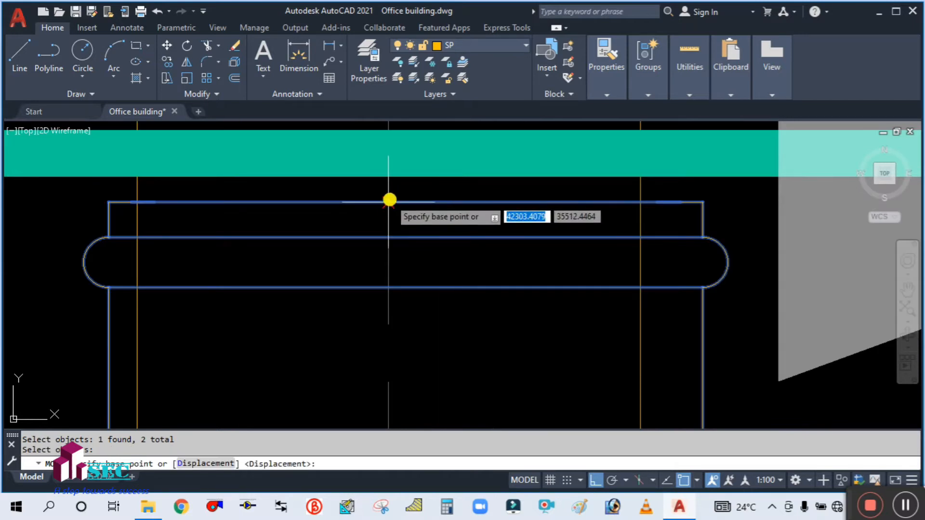
pyautogui.scroll(-10, 397, 250)
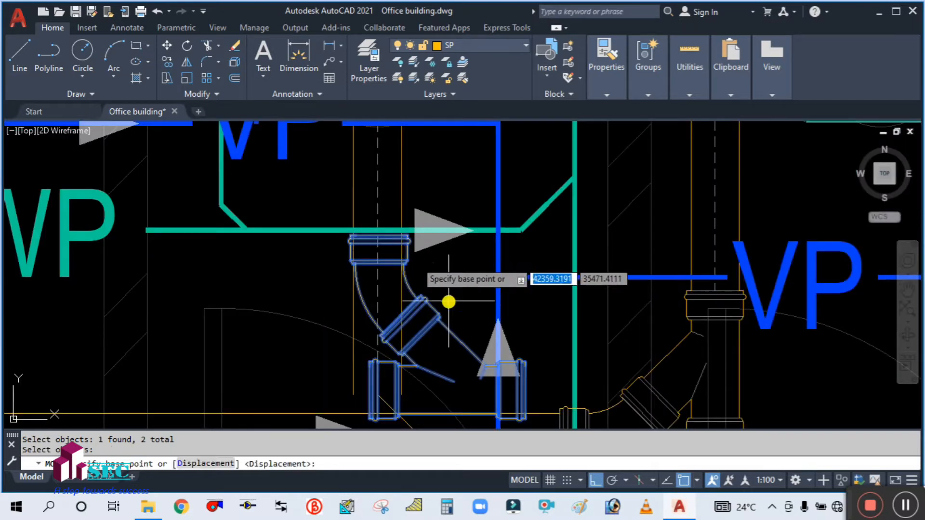
pyautogui.scroll(4, 399, 316)
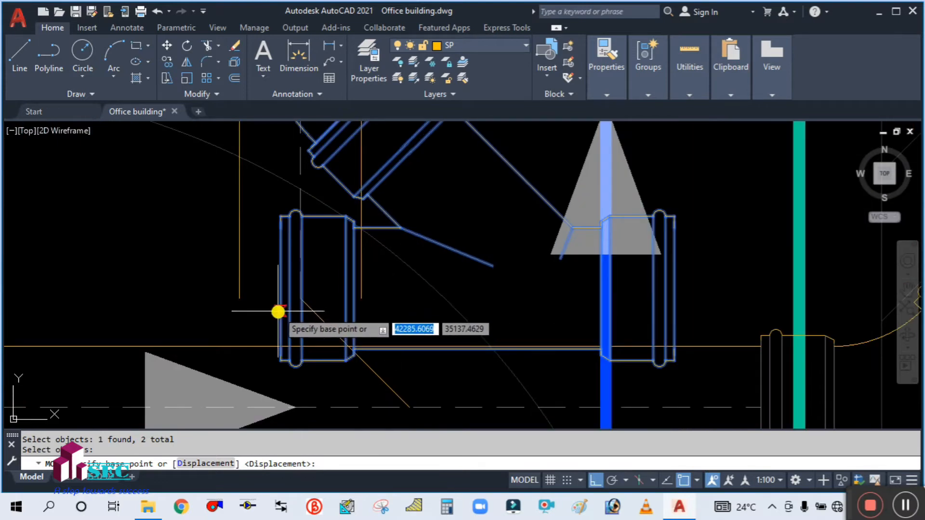
pyautogui.click(282, 286)
pyautogui.scroll(-4, 283, 284)
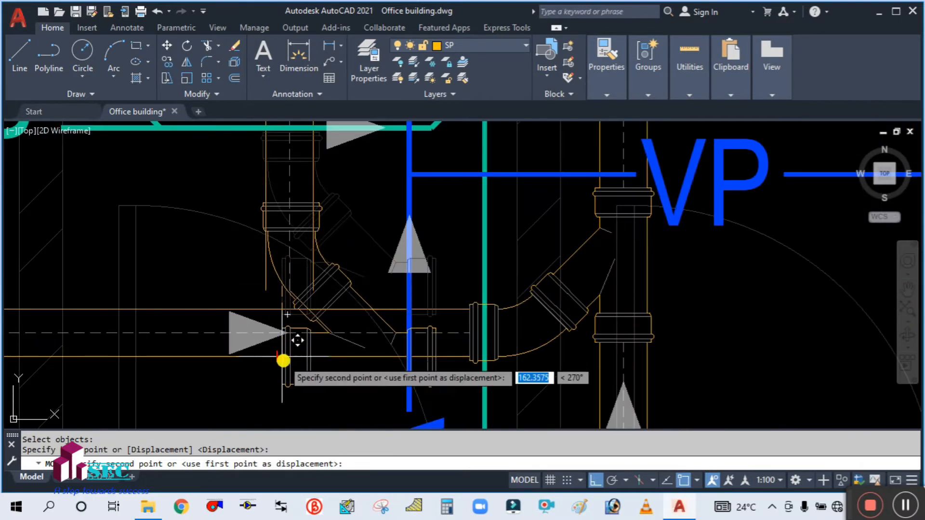
pyautogui.scroll(3, 286, 346)
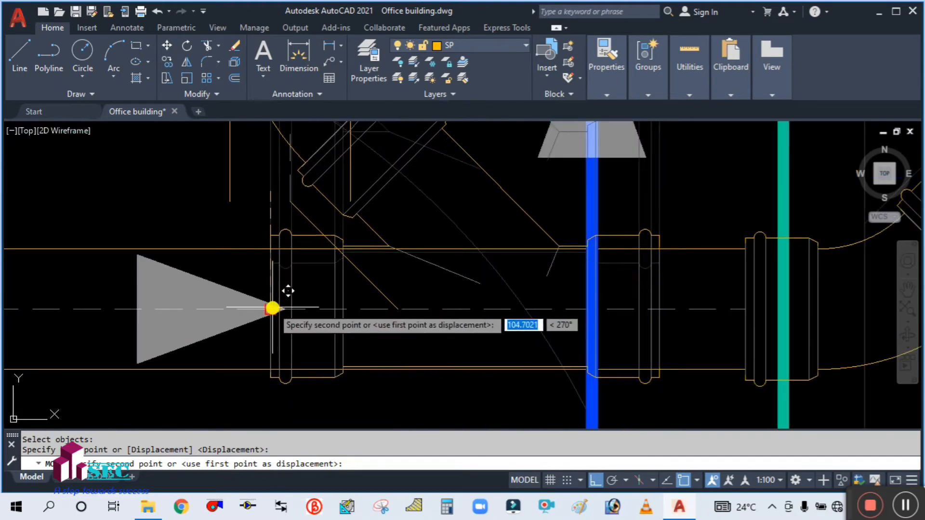
pyautogui.click(271, 311)
pyautogui.scroll(-4, 375, 328)
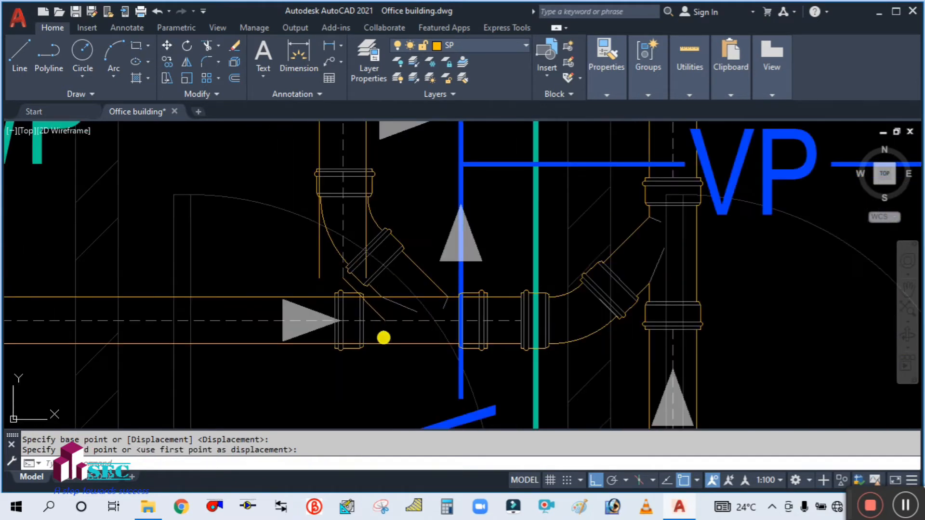
# Trim the gents branch and horizontal run lines, including centrelines, inside the copied wye and bend, using their outer socket edges as cutting edges
pyautogui.scroll(-3, 383, 338)
pyautogui.scroll(3, 436, 258)
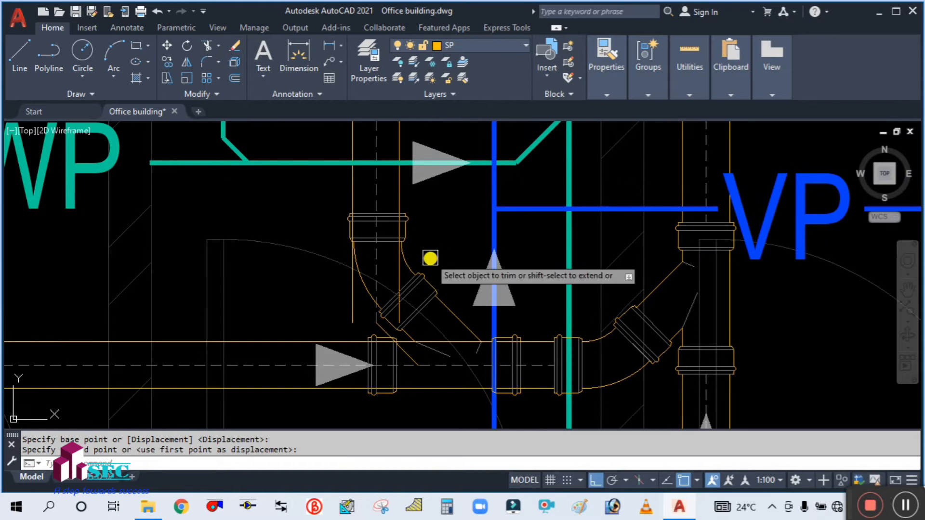
pyautogui.press('Escape')
pyautogui.write('r')
pyautogui.press('Return')
pyautogui.write('t')
pyautogui.press('Return')
pyautogui.scroll(5, 372, 209)
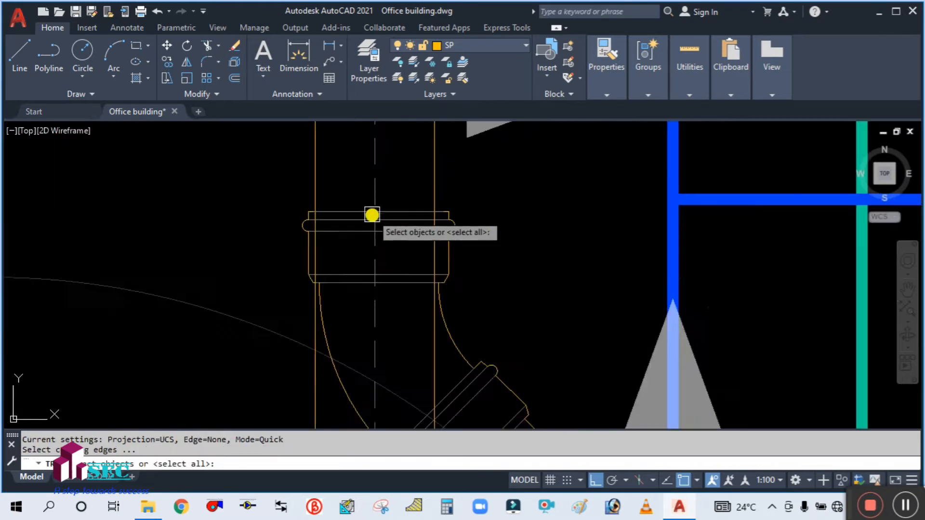
pyautogui.click(388, 203)
pyautogui.scroll(-5, 380, 200)
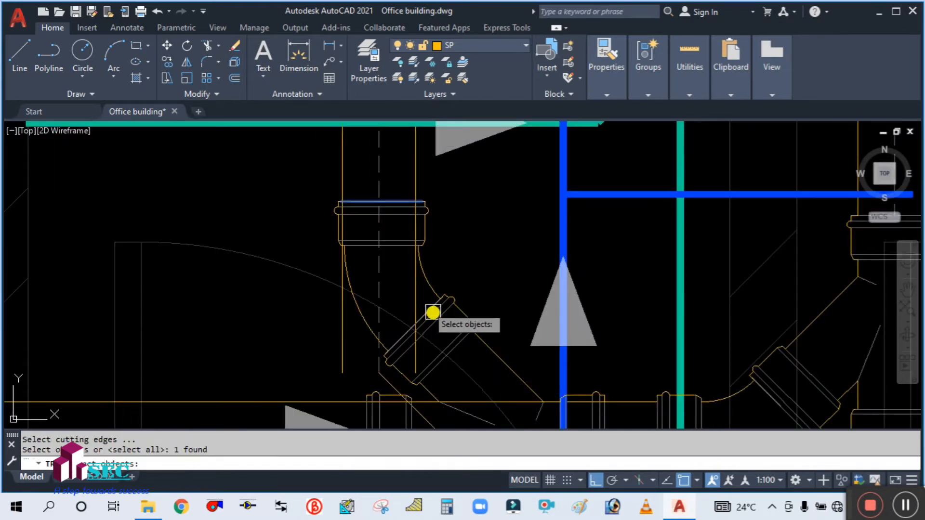
pyautogui.scroll(-3, 516, 287)
pyautogui.scroll(6, 531, 308)
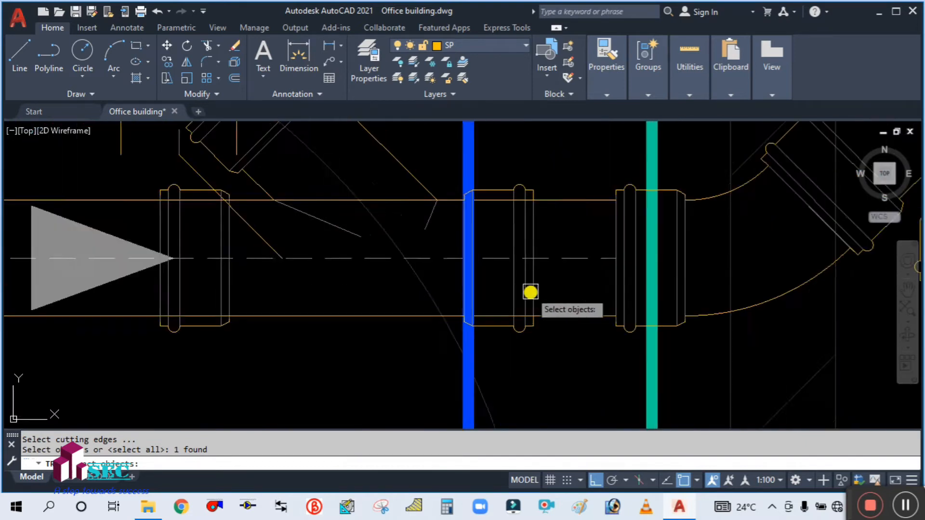
pyautogui.click(534, 281)
pyautogui.scroll(-4, 517, 310)
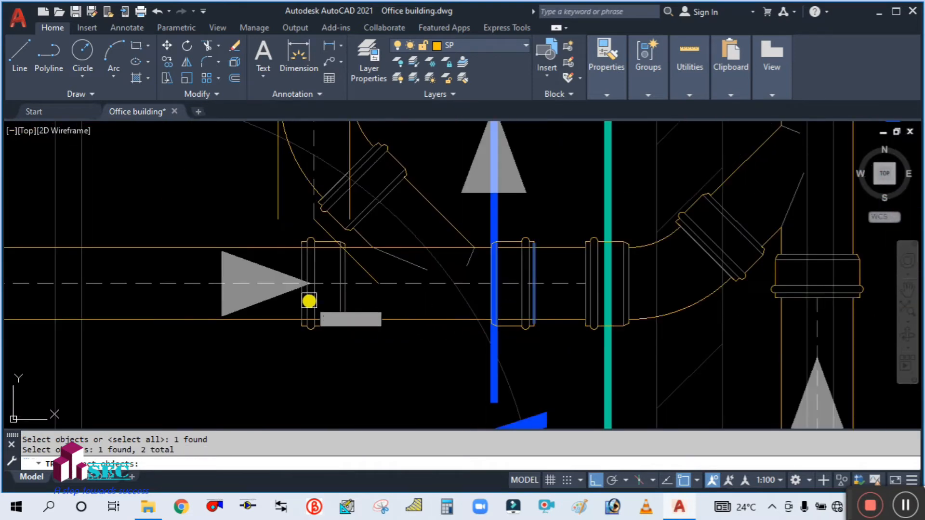
pyautogui.scroll(5, 308, 301)
pyautogui.scroll(-4, 359, 321)
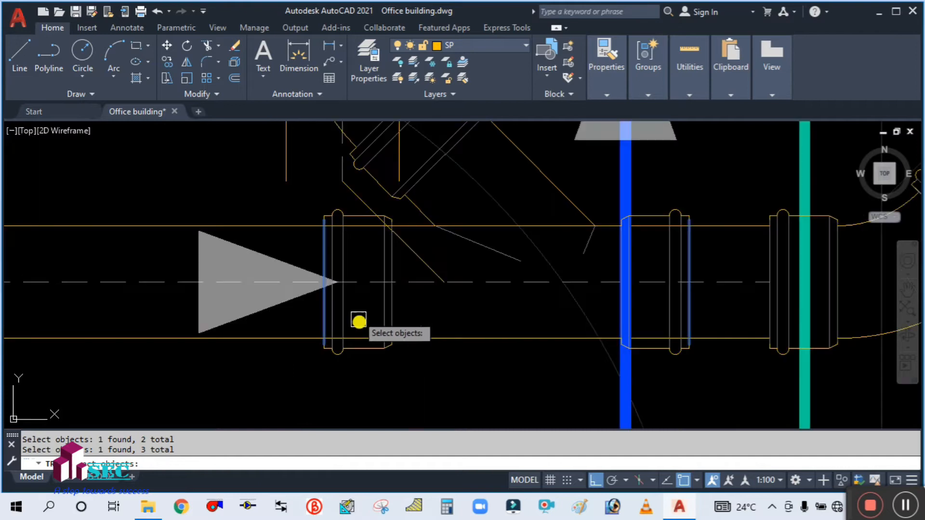
pyautogui.scroll(-4, 458, 378)
pyautogui.press('Return')
pyautogui.click(463, 385)
pyautogui.click(487, 260)
pyautogui.click(480, 241)
pyautogui.click(347, 240)
pyautogui.press('Escape')
# Erase the leftover diagonal centreline piece beside the wye on the gents branch nearest the main
pyautogui.scroll(4, 349, 261)
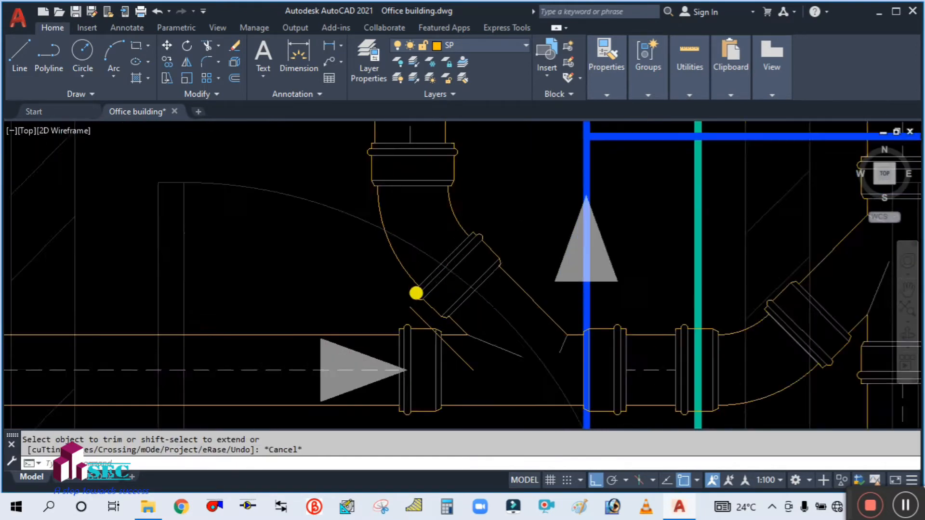
pyautogui.click(410, 322)
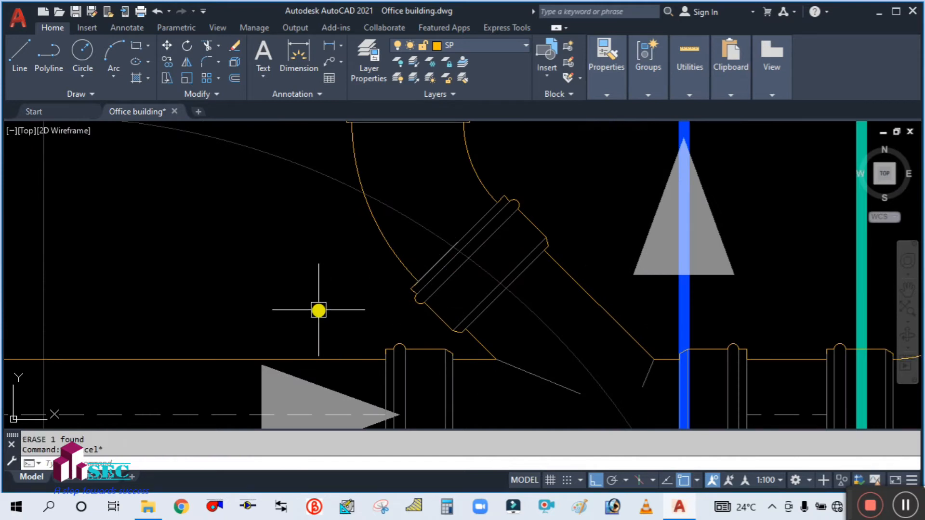
pyautogui.scroll(-4, 319, 309)
pyautogui.scroll(5, 367, 244)
pyautogui.scroll(-4, 324, 200)
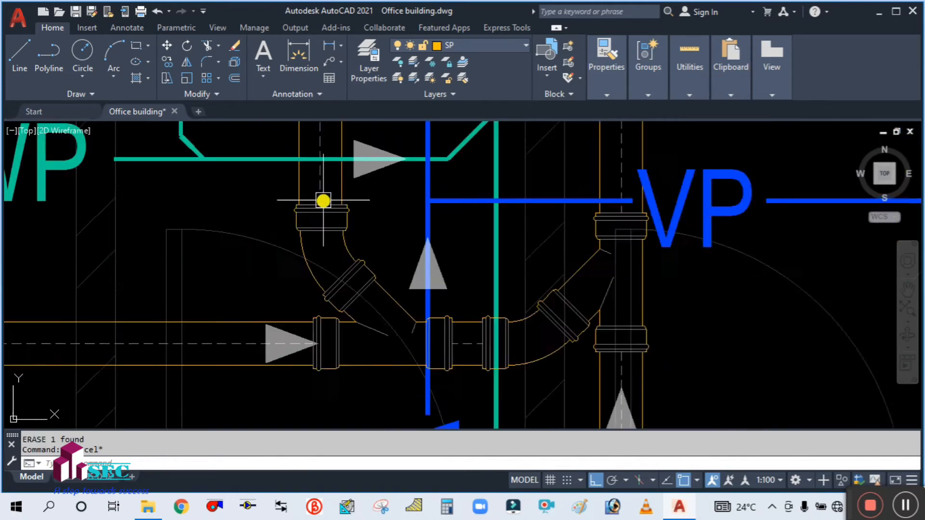
pyautogui.scroll(3, 325, 200)
pyautogui.scroll(-3, 356, 226)
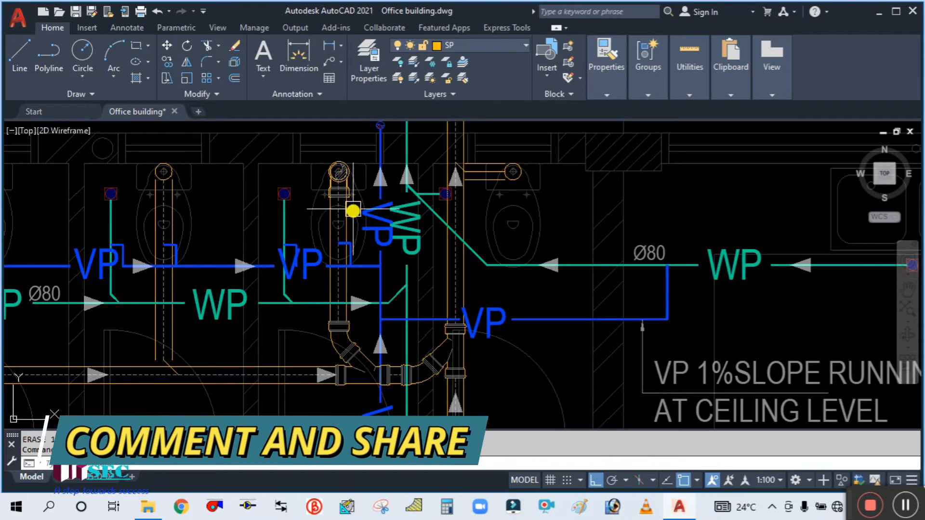
# Move the WC elbow on the gents branch nearest the main horizontally until its socket's midpoint sits on the branch centreline
pyautogui.scroll(5, 346, 181)
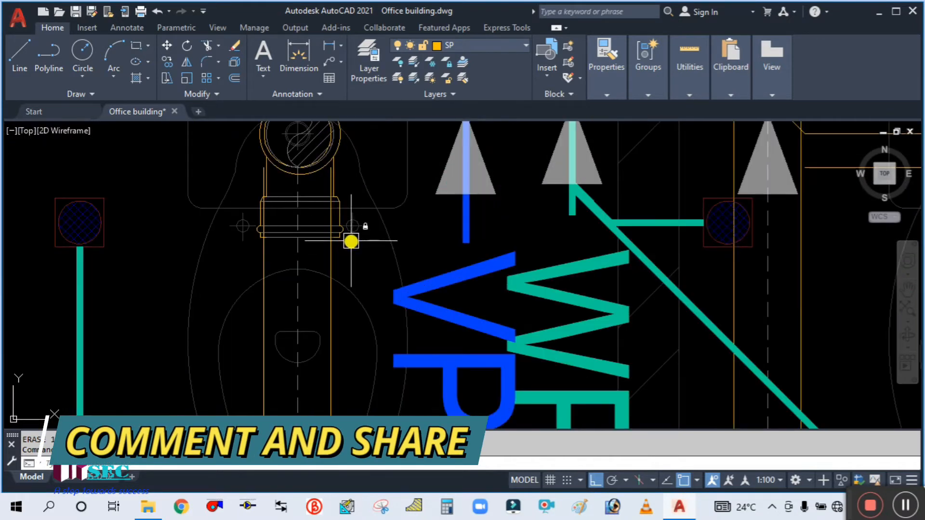
pyautogui.scroll(4, 348, 235)
pyautogui.scroll(-4, 388, 219)
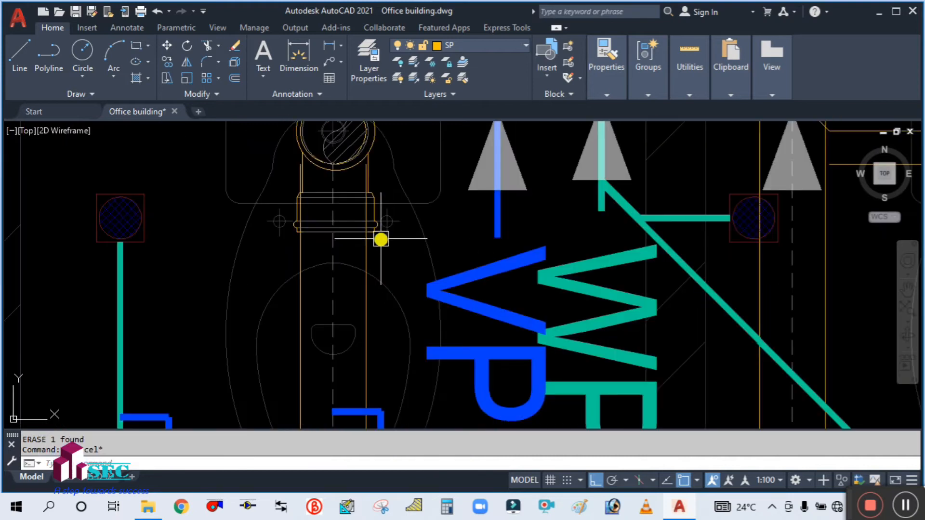
pyautogui.scroll(4, 381, 239)
pyautogui.scroll(-5, 392, 265)
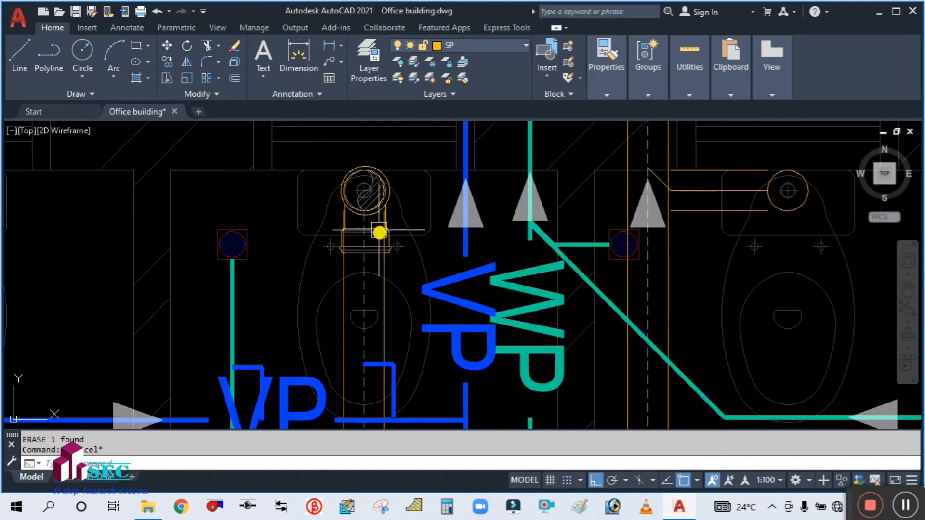
pyautogui.scroll(4, 379, 233)
pyautogui.moveTo(384, 204); pyautogui.dragTo(414, 257, button='middle')
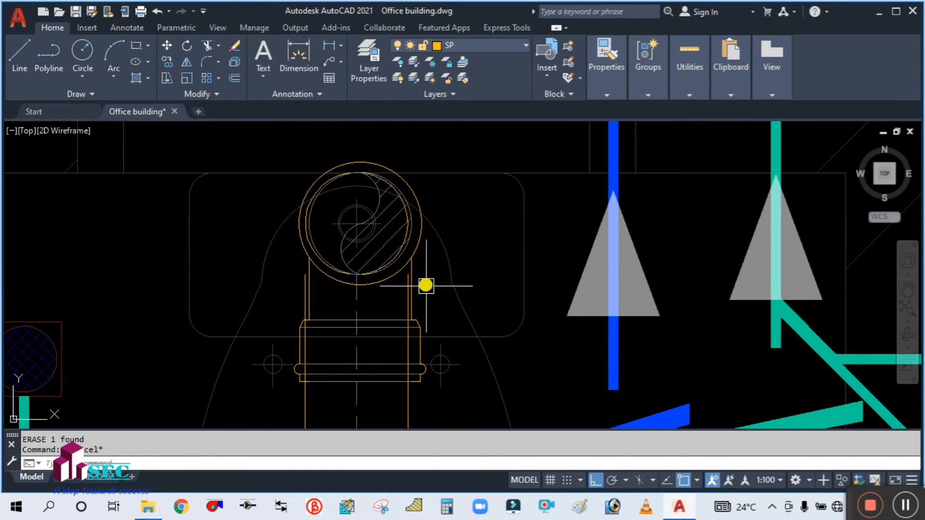
pyautogui.write('m')
pyautogui.press('Return')
pyautogui.click(377, 384)
pyautogui.moveTo(378, 384); pyautogui.dragTo(387, 327, button='middle')
pyautogui.scroll(5, 387, 327)
pyautogui.press('Return')
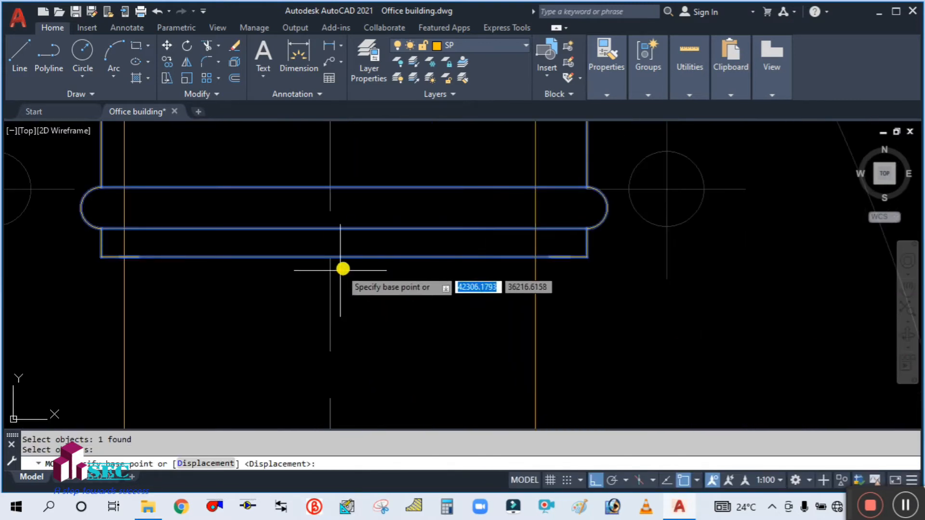
pyautogui.click(344, 256)
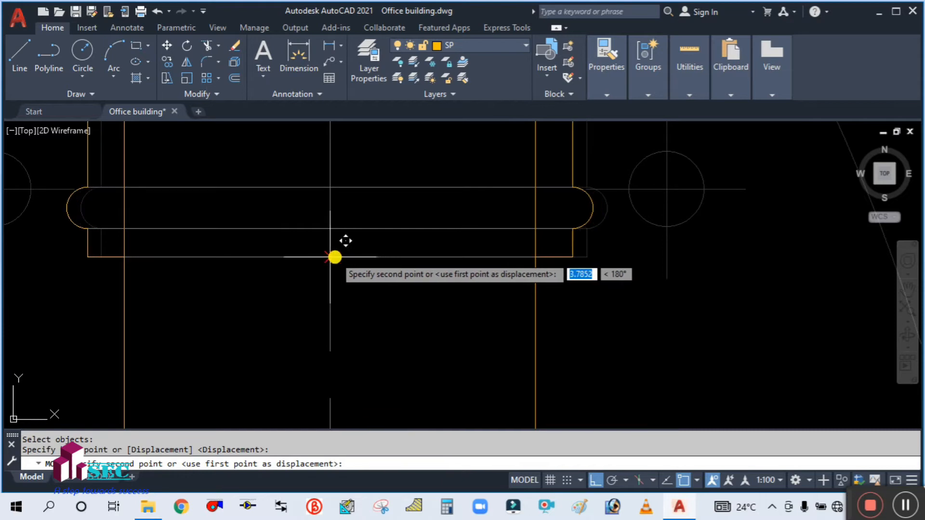
pyautogui.press('Escape')
pyautogui.scroll(-5, 357, 309)
pyautogui.scroll(-2, 357, 310)
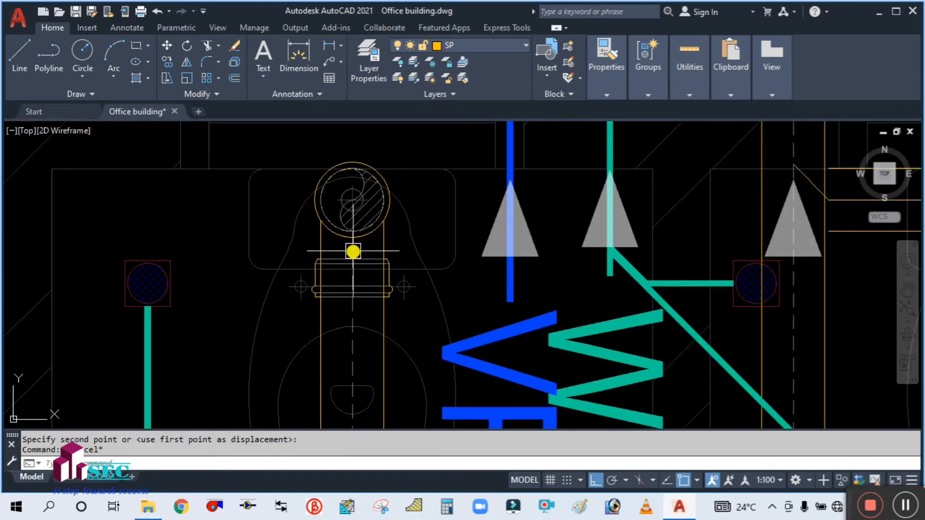
# Trim the branch pipe edges and centreline inside the WC elbow, using the elbow socket's outer edge as the cutting edge
pyautogui.scroll(2, 366, 270)
pyautogui.scroll(-2, 439, 203)
pyautogui.write('tr')
pyautogui.press('Return')
pyautogui.write('t')
pyautogui.press('Return')
pyautogui.scroll(4, 419, 256)
pyautogui.click(416, 261)
pyautogui.scroll(-2, 437, 306)
pyautogui.scroll(-2, 437, 308)
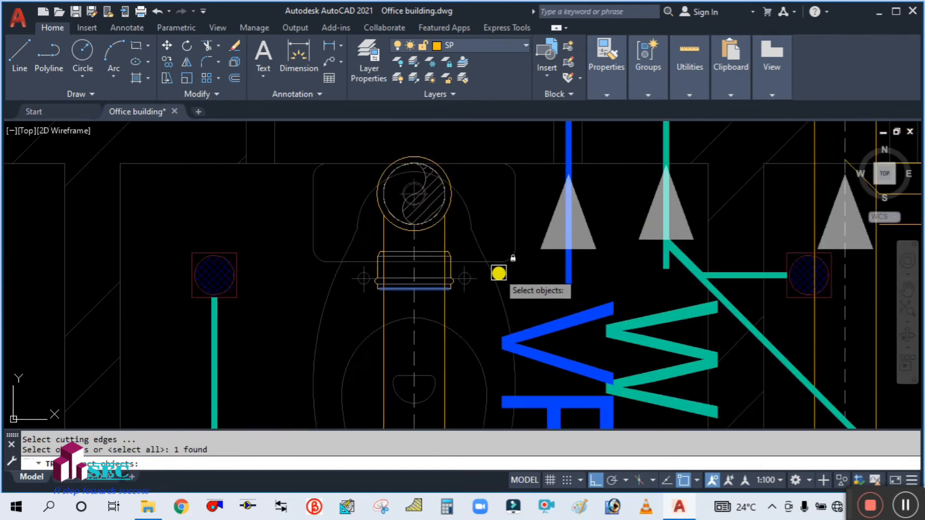
pyautogui.press('Return')
pyautogui.click(493, 236)
pyautogui.click(304, 236)
pyautogui.press('Escape')
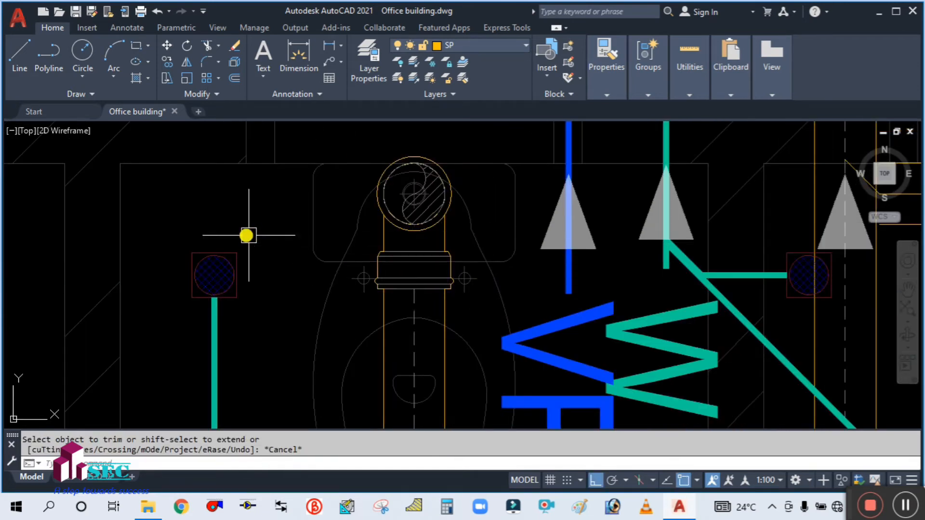
# Move the bend and wye together horizontally until the midpoint of the bend's upper socket edge meets the branch centreline
pyautogui.scroll(-6, 321, 201)
pyautogui.scroll(8, 357, 298)
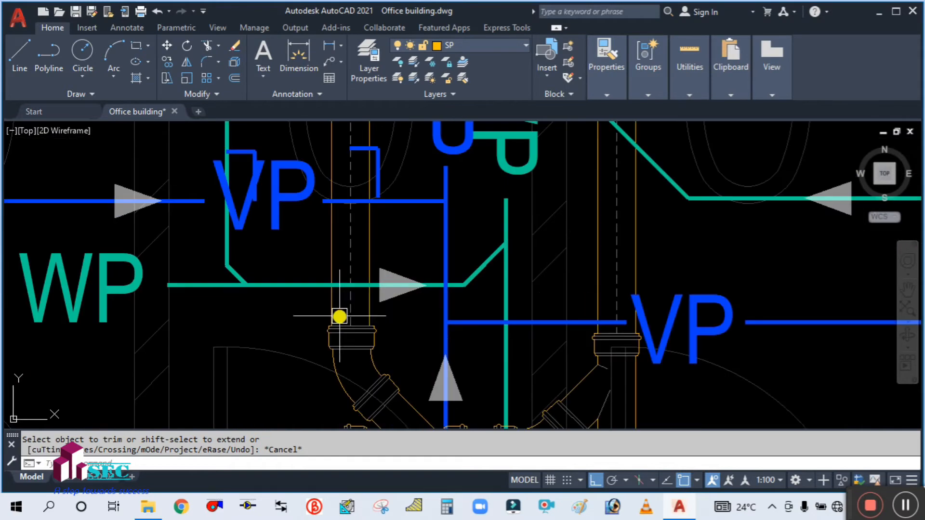
pyautogui.scroll(4, 376, 250)
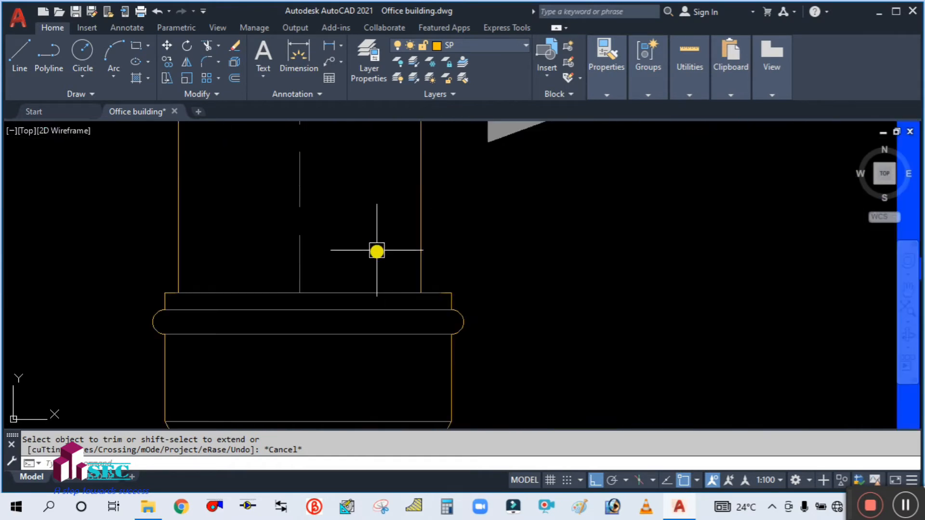
pyautogui.scroll(-8, 381, 269)
pyautogui.scroll(-2, 381, 269)
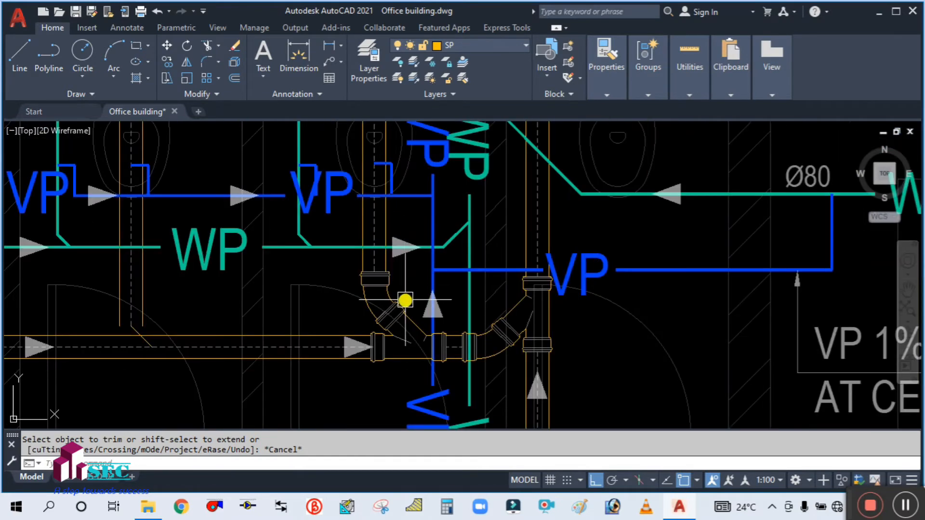
pyautogui.write('m')
pyautogui.press('Return')
pyautogui.scroll(4, 378, 320)
pyautogui.click(371, 310)
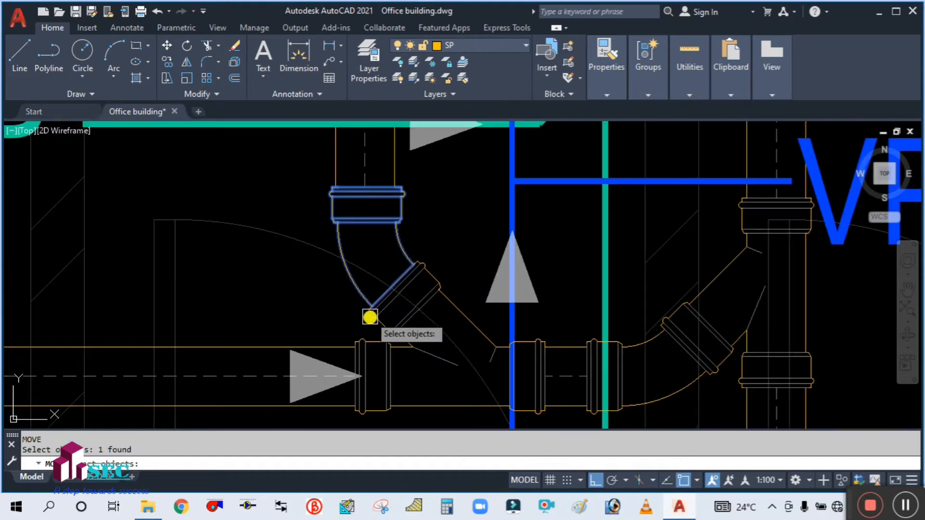
pyautogui.click(380, 323)
pyautogui.scroll(4, 377, 191)
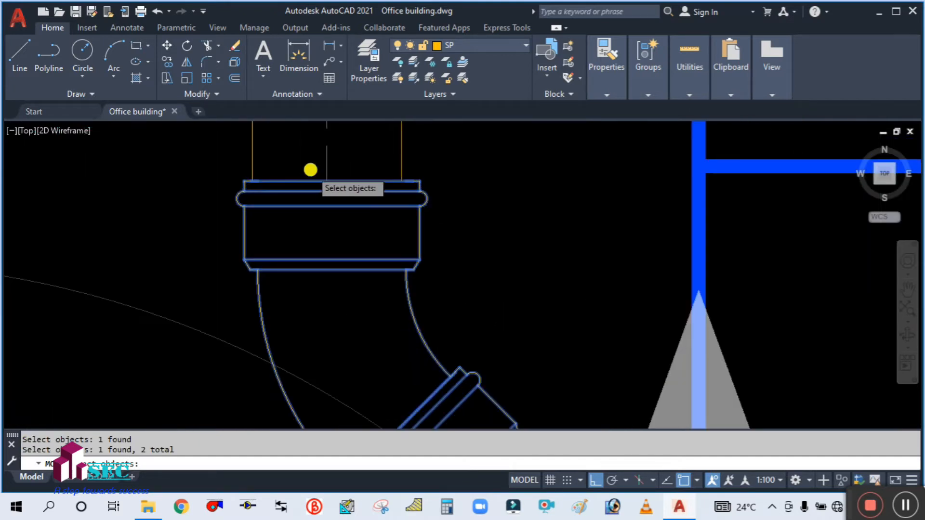
pyautogui.scroll(3, 310, 169)
pyautogui.press('Return')
pyautogui.click(357, 198)
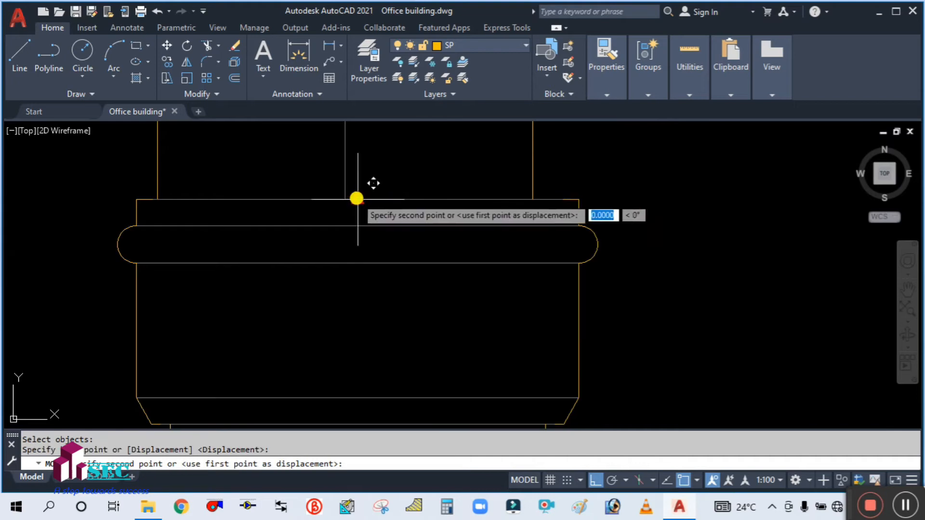
pyautogui.click(347, 198)
pyautogui.scroll(-5, 396, 209)
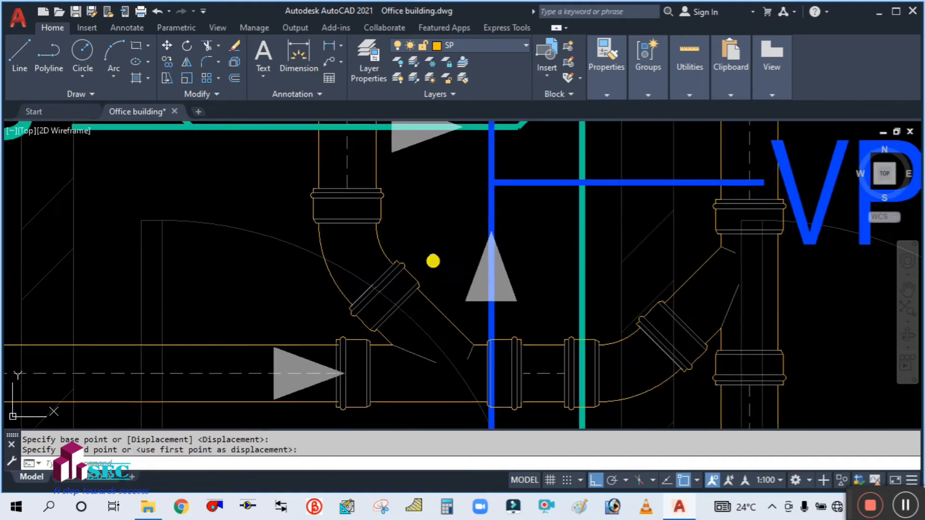
# Extend both pipe edges between the moved wye and the bend toward the main so they reach the wye's socket
pyautogui.scroll(4, 471, 345)
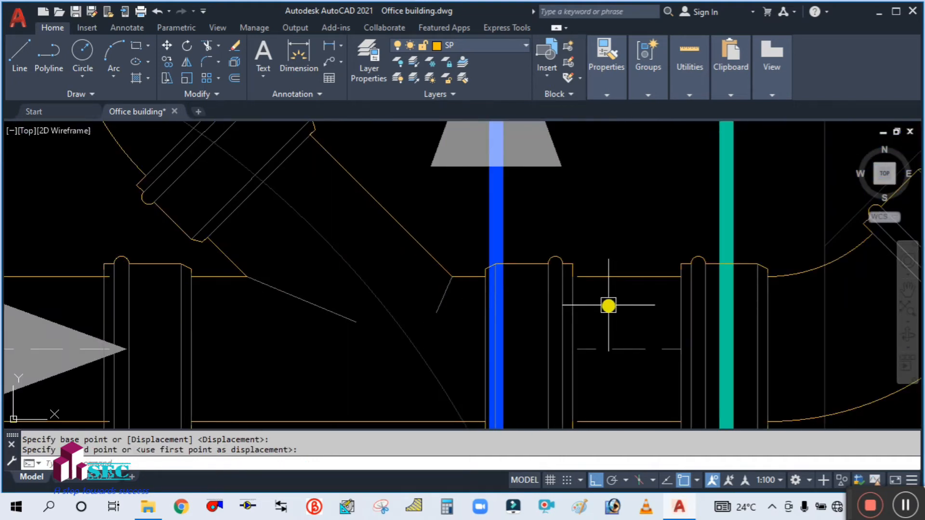
pyautogui.press('Escape')
pyautogui.write('ex')
pyautogui.press('Return')
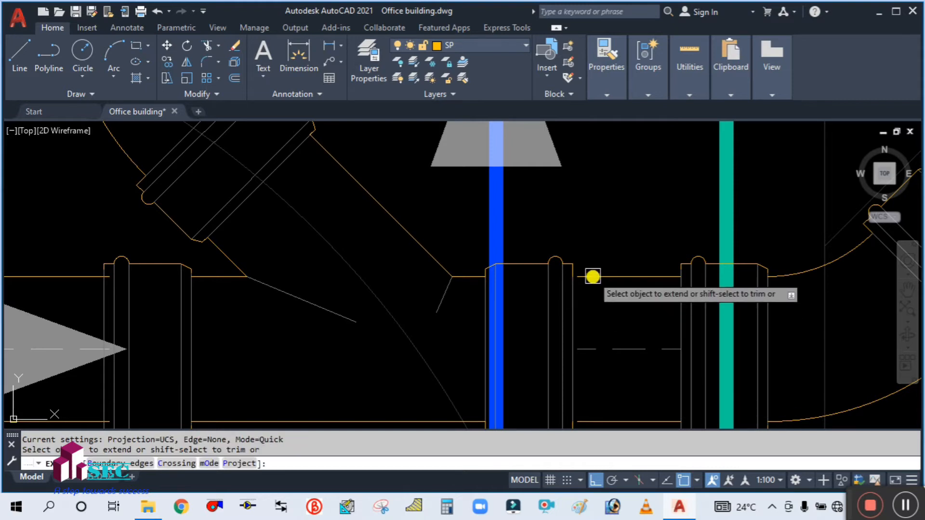
pyautogui.scroll(-2, 595, 264)
pyautogui.scroll(2, 585, 240)
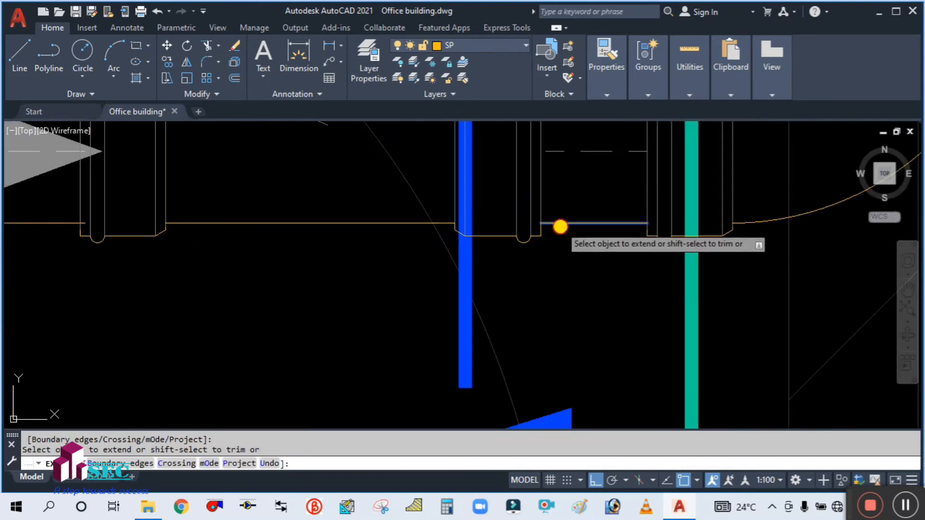
pyautogui.press('Escape')
# Trim the overrunning pipe edges of the gents horizontal run at the wye's upstream socket edge
pyautogui.scroll(-4, 522, 310)
pyautogui.scroll(5, 455, 299)
pyautogui.scroll(4, 448, 310)
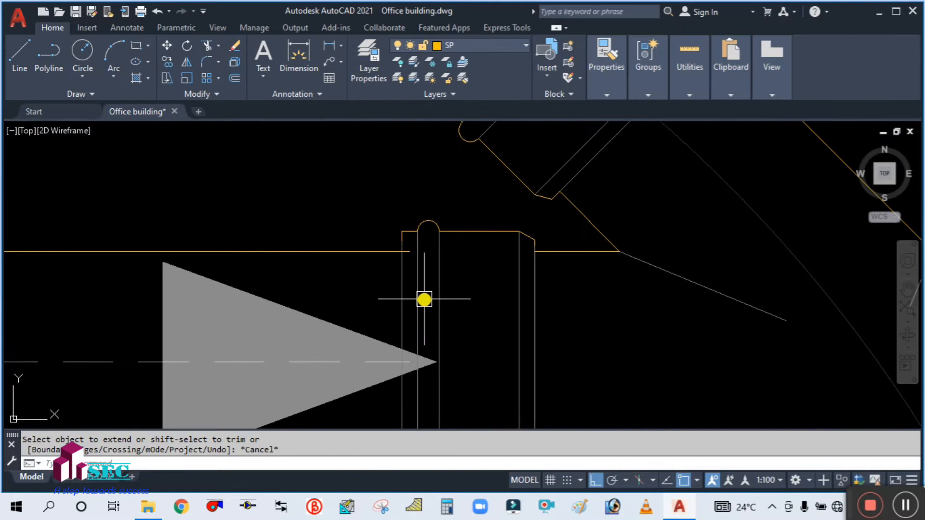
pyautogui.press('Return')
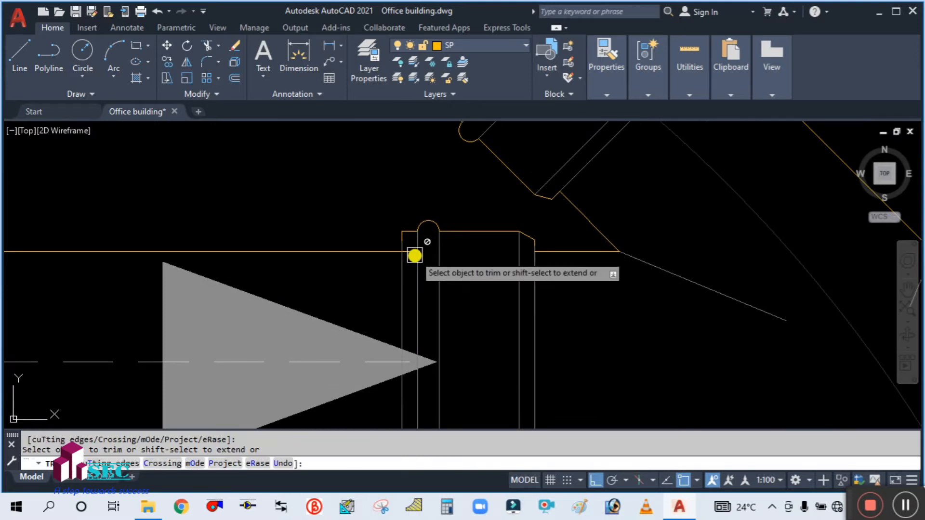
pyautogui.scroll(6, 416, 254)
pyautogui.scroll(-10, 385, 216)
pyautogui.scroll(10, 383, 312)
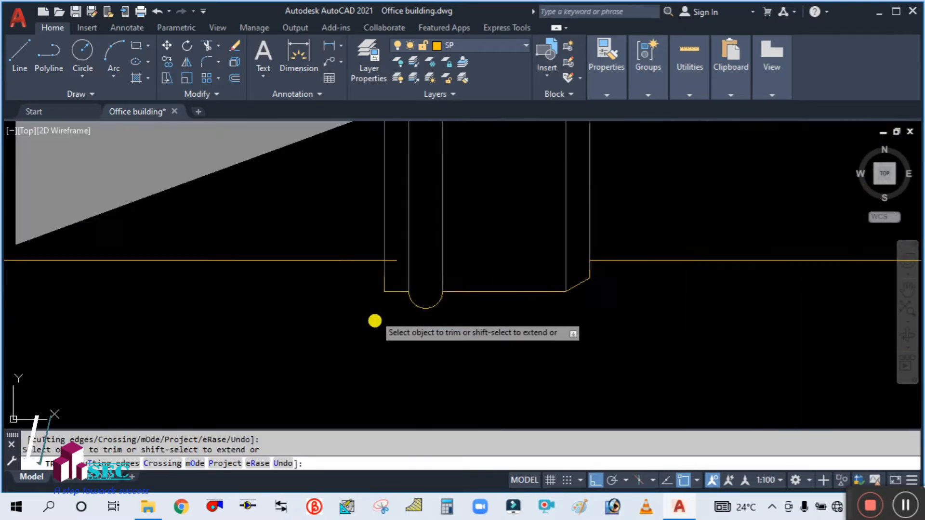
pyautogui.click(413, 172)
pyautogui.scroll(-10, 335, 307)
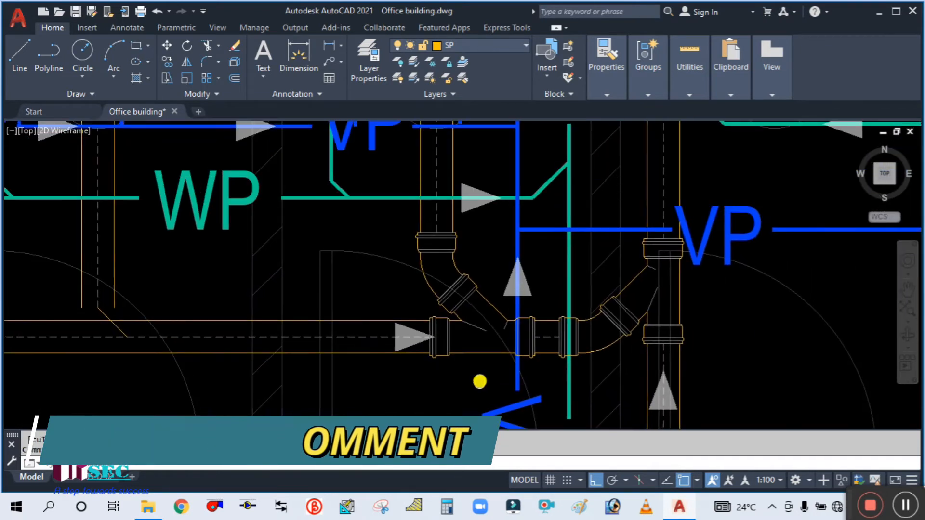
# Copy the bend, wye and WC elbow from the branch nearest the main to the middle gents WC, based on the elbow's centre
pyautogui.scroll(-5, 479, 382)
pyautogui.moveTo(499, 264); pyautogui.dragTo(491, 295, button='middle')
pyautogui.write('co')
pyautogui.press('Return')
pyautogui.scroll(4, 462, 320)
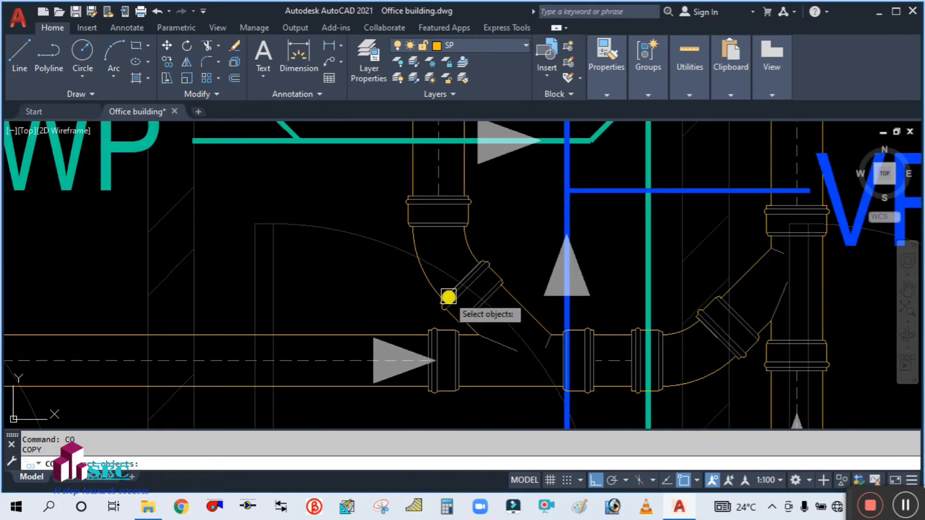
pyautogui.click(451, 310)
pyautogui.scroll(-5, 457, 381)
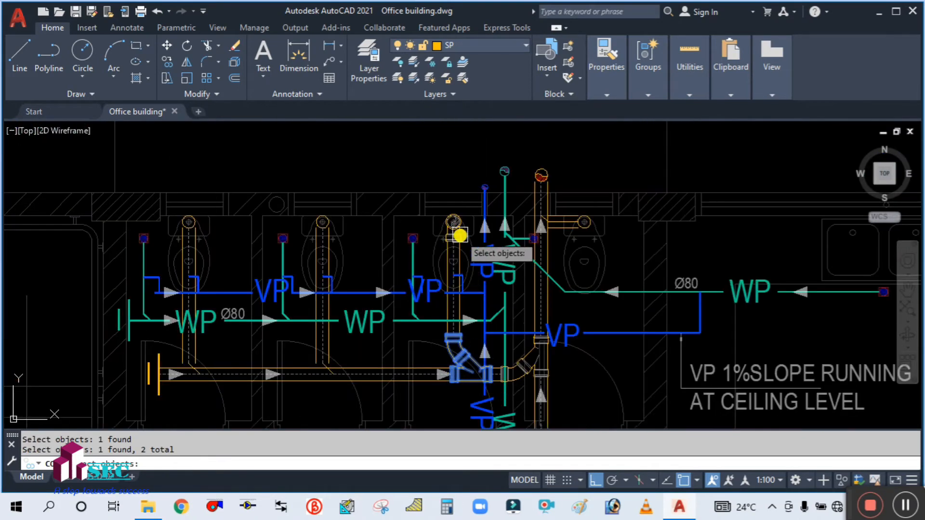
pyautogui.scroll(5, 460, 235)
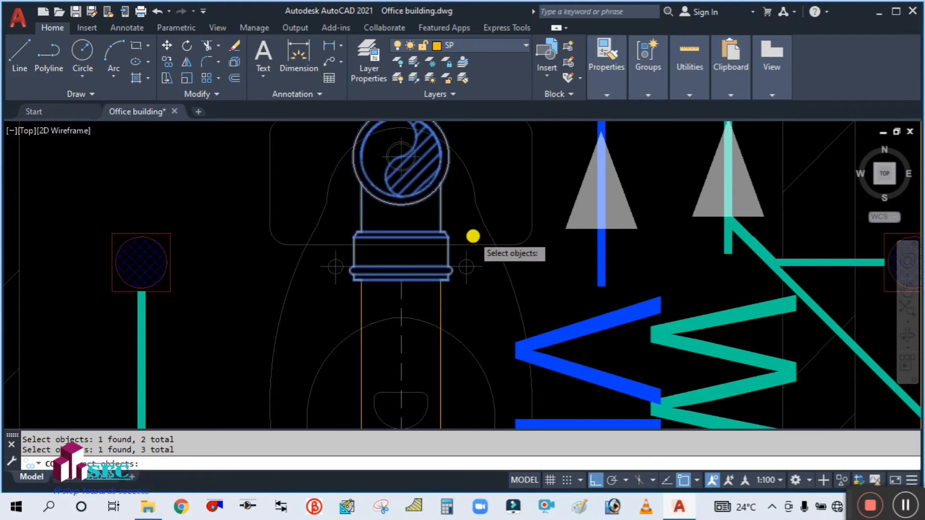
pyautogui.scroll(-4, 473, 236)
pyautogui.scroll(8, 433, 205)
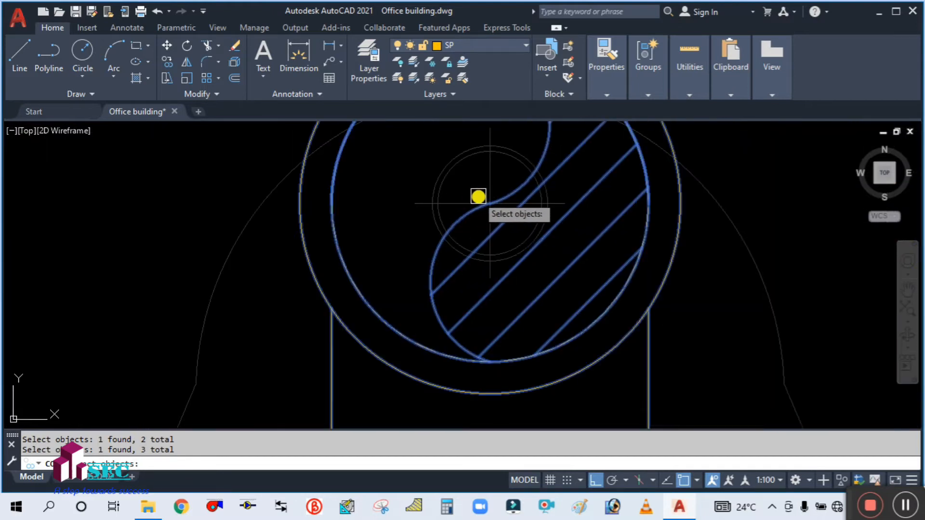
pyautogui.scroll(2, 495, 298)
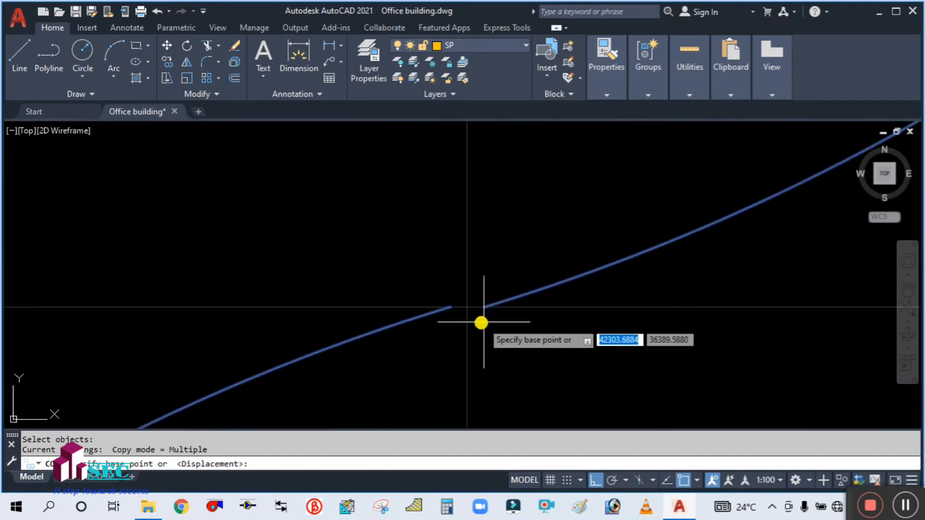
pyautogui.click(471, 307)
pyautogui.scroll(-5, 479, 272)
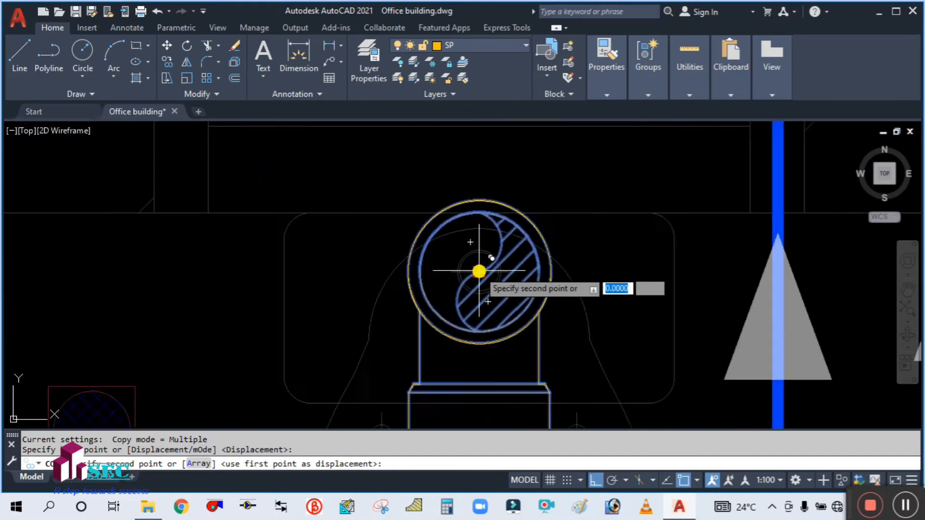
pyautogui.scroll(-2, 479, 272)
pyautogui.scroll(-6, 372, 253)
pyautogui.scroll(6, 213, 241)
pyautogui.scroll(8, 364, 318)
pyautogui.scroll(5, 270, 263)
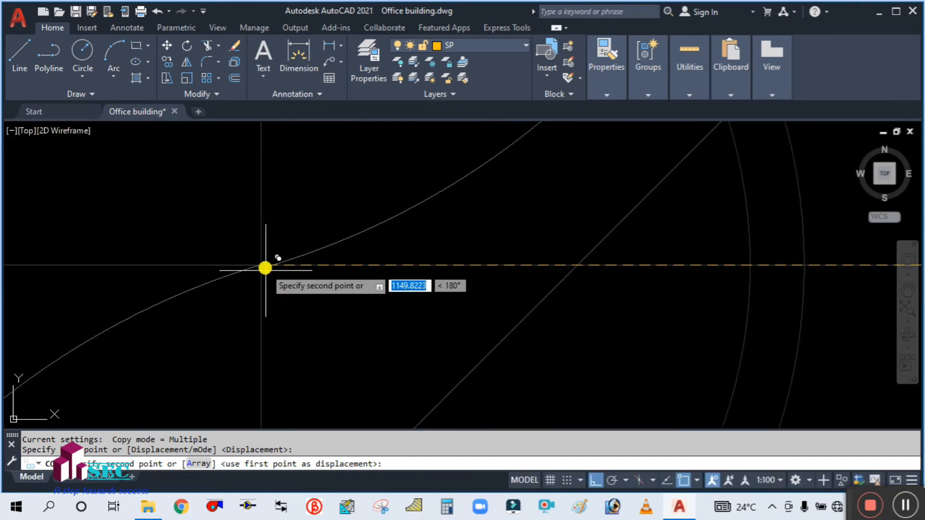
pyautogui.click(266, 268)
# Place a second copy of the bend, wye and elbow at the centre of the farthest gents WC outlet
pyautogui.scroll(-4, 335, 209)
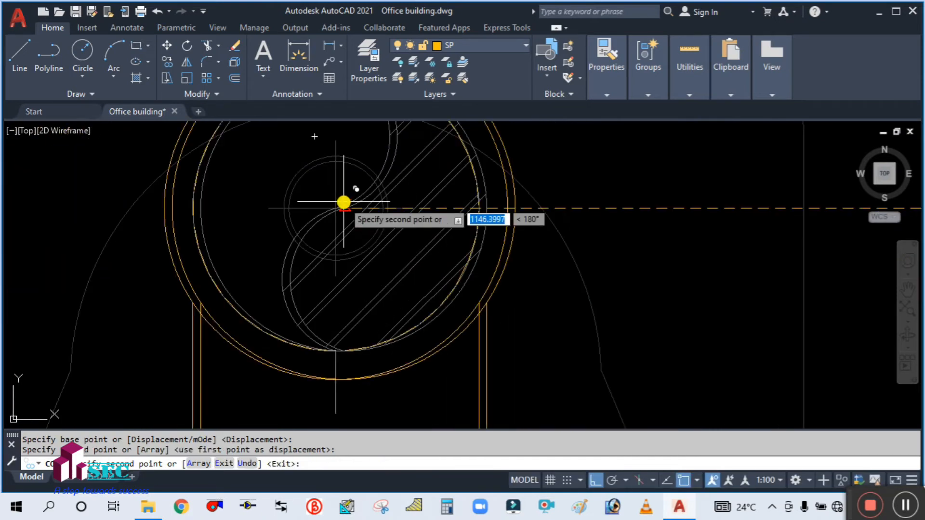
pyautogui.scroll(-5, 343, 203)
pyautogui.scroll(8, 205, 213)
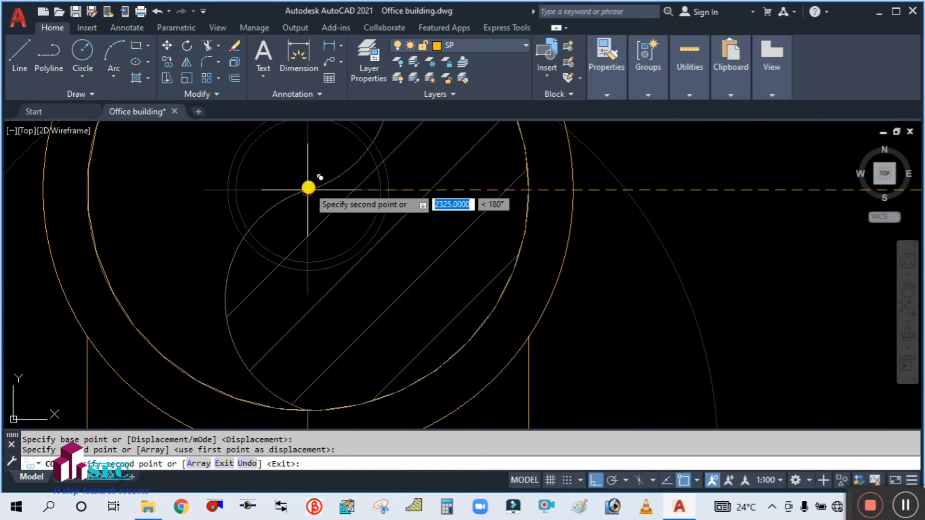
pyautogui.scroll(-8, 308, 187)
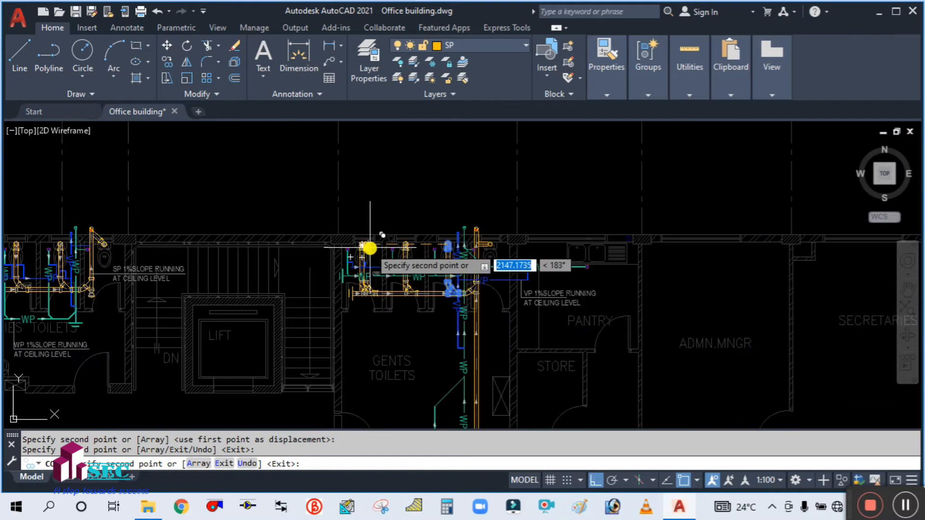
pyautogui.press('Escape')
# Start a trim and pick the three outer socket edges of the middle WC's bend and wye as cutting edges
pyautogui.scroll(6, 412, 261)
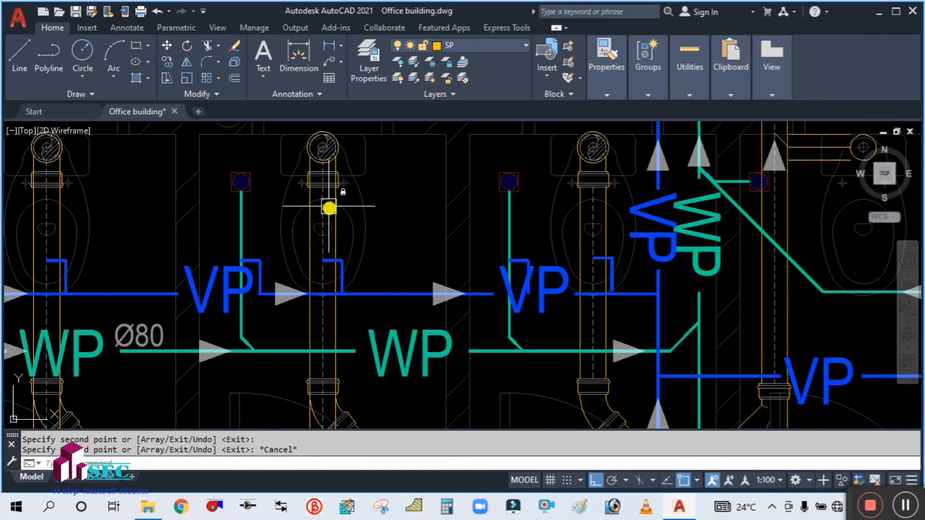
pyautogui.scroll(-6, 329, 193)
pyautogui.scroll(7, 365, 253)
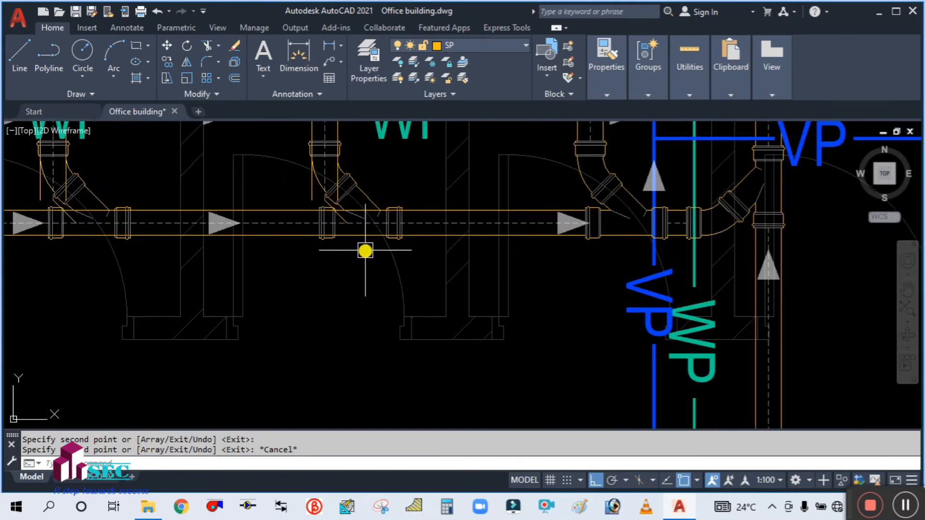
pyautogui.scroll(2, 353, 233)
pyautogui.moveTo(347, 244); pyautogui.dragTo(378, 330, button='middle')
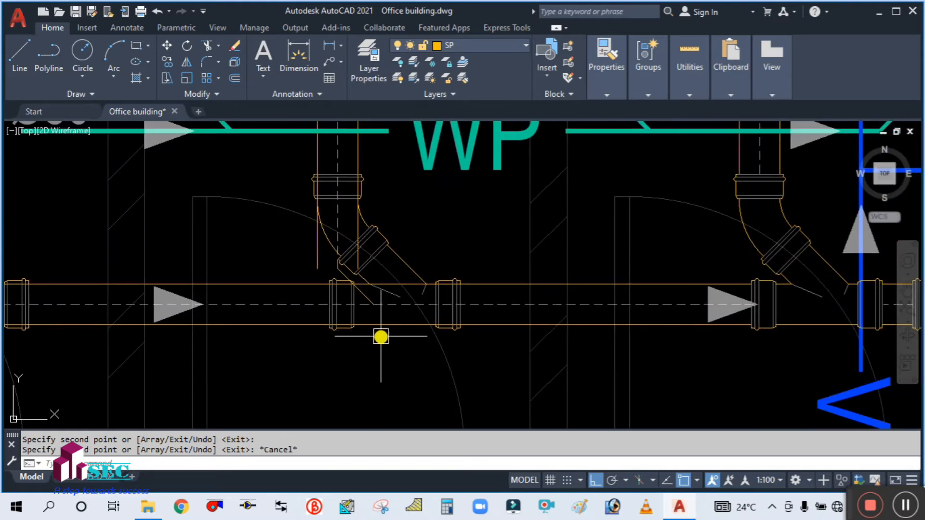
pyautogui.write('r')
pyautogui.press('Return')
pyautogui.press('Escape')
pyautogui.write('tr')
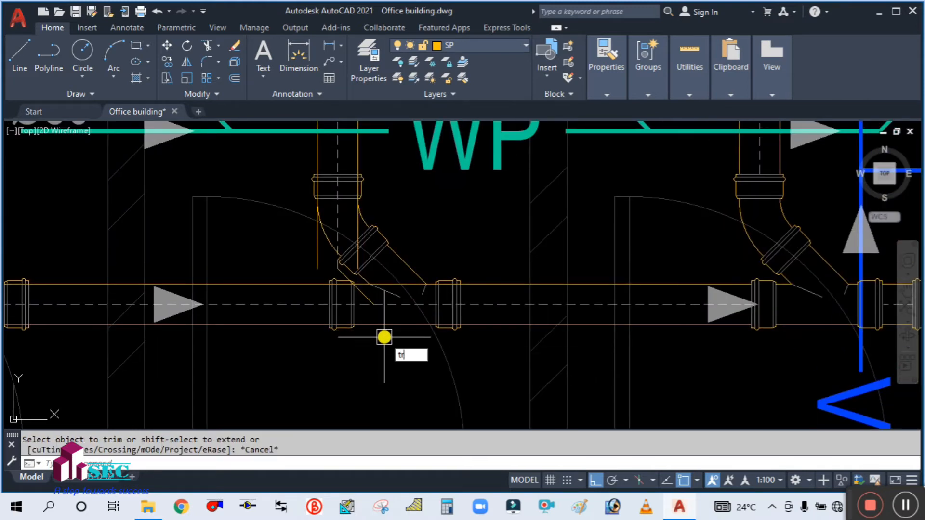
pyautogui.press('Return')
pyautogui.write('t')
pyautogui.press('Return')
pyautogui.scroll(5, 476, 305)
pyautogui.click(428, 320)
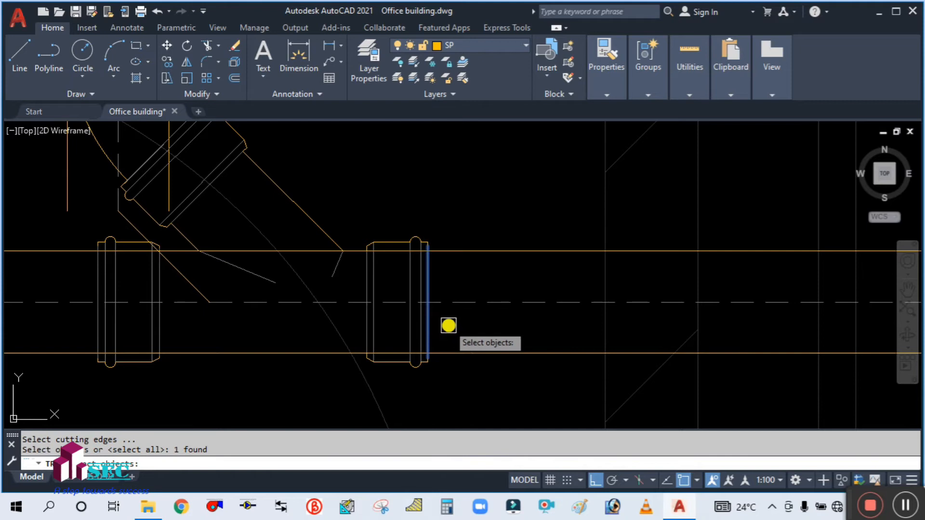
pyautogui.scroll(-5, 448, 326)
pyautogui.scroll(8, 313, 328)
pyautogui.click(510, 365)
pyautogui.scroll(-3, 382, 389)
pyautogui.scroll(8, 388, 265)
pyautogui.click(417, 239)
pyautogui.scroll(-5, 452, 242)
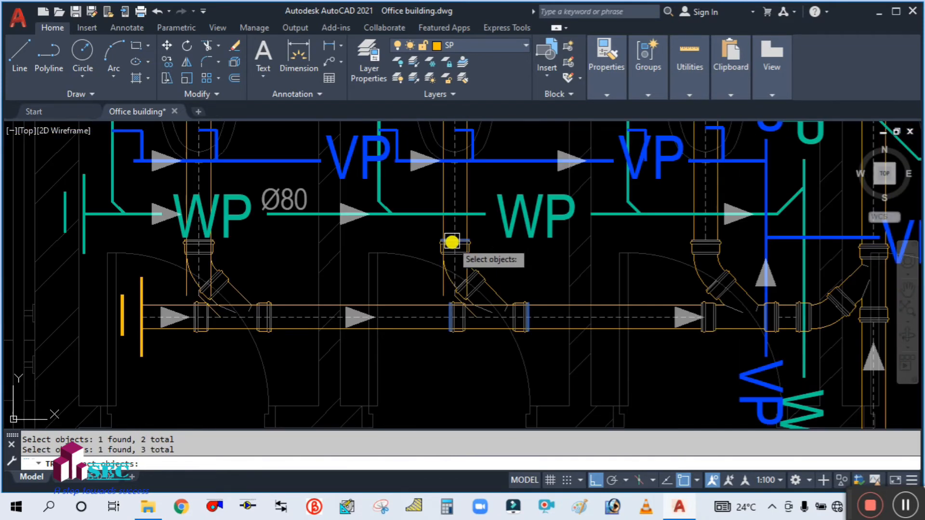
# Add the three outer socket edges of the farthest WC's bend and wye to the trim's cutting edges
pyautogui.scroll(6, 187, 311)
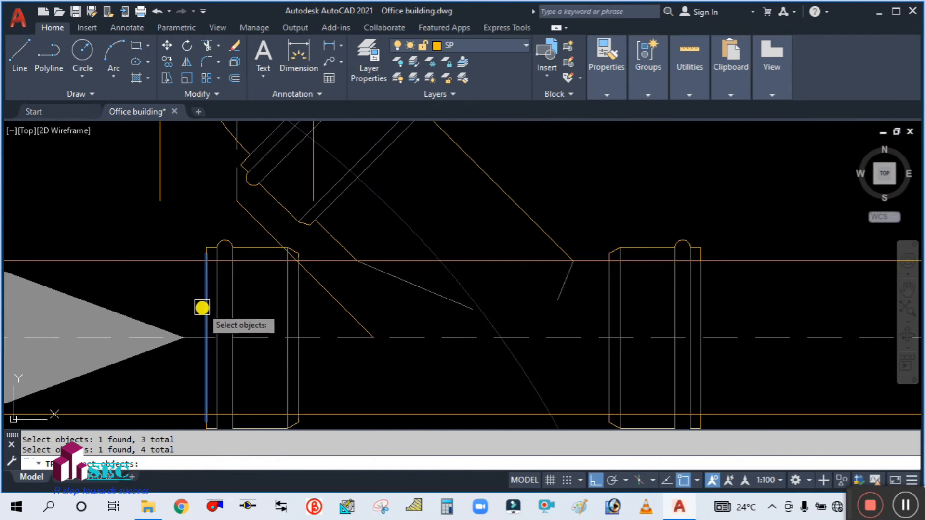
pyautogui.scroll(-5, 331, 320)
pyautogui.scroll(5, 303, 312)
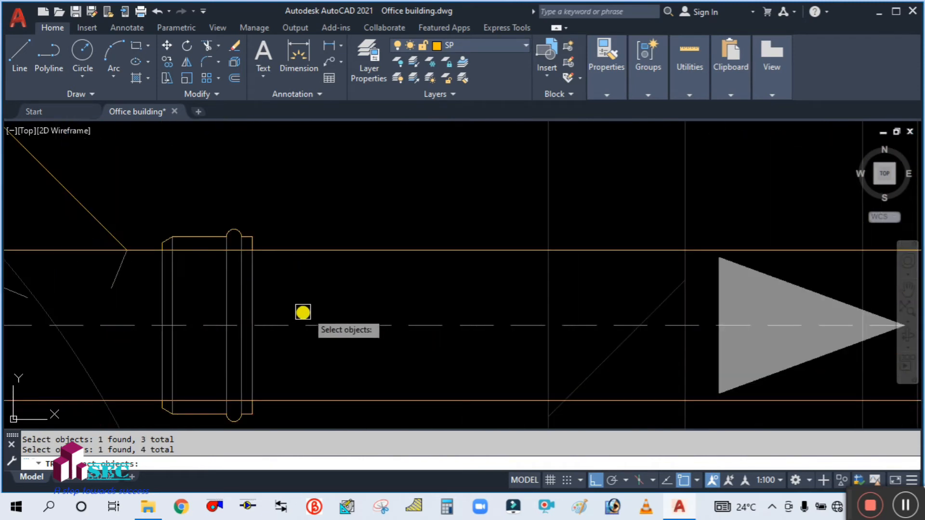
pyautogui.click(257, 294)
pyautogui.scroll(-4, 296, 327)
pyautogui.scroll(5, 212, 250)
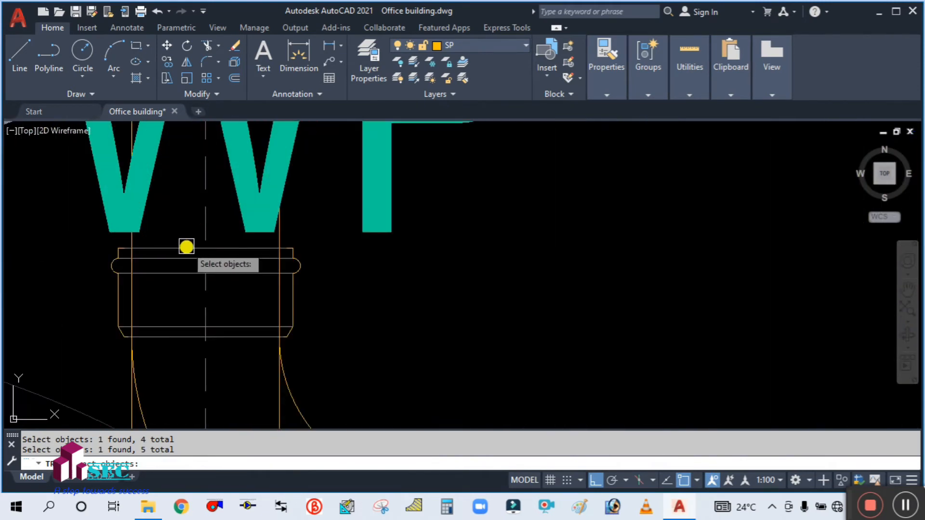
pyautogui.click(186, 247)
pyautogui.scroll(-4, 294, 249)
pyautogui.press('Return')
# Trim the branch lines running inside the farthest WC's bend and the horizontal run's lines inside its wye
pyautogui.click(370, 280)
pyautogui.click(177, 311)
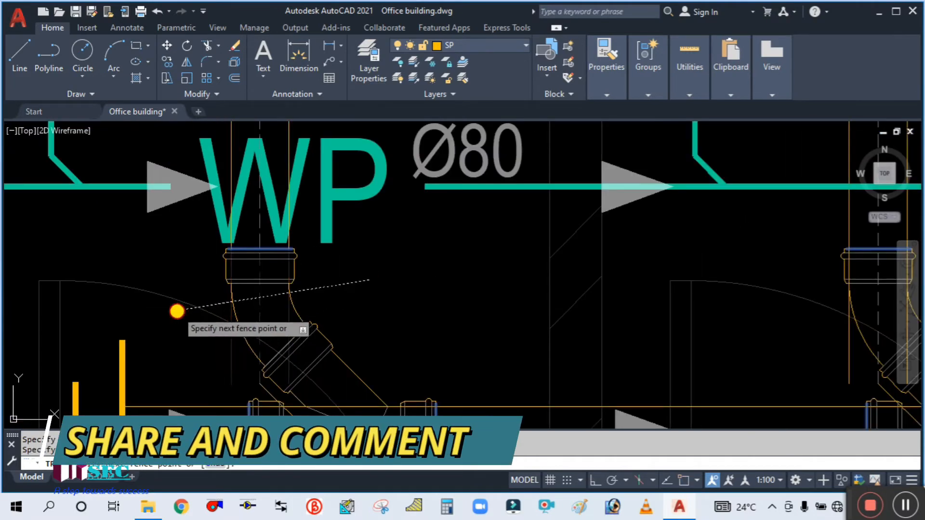
pyautogui.press('Return')
pyautogui.scroll(-4, 238, 264)
pyautogui.scroll(3, 279, 279)
pyautogui.click(279, 281)
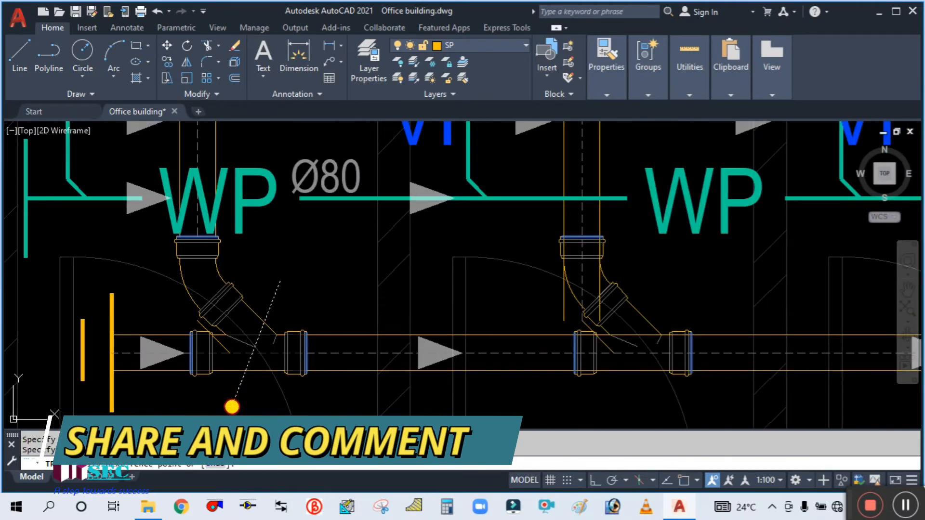
pyautogui.moveTo(232, 407); pyautogui.dragTo(232, 409)
pyautogui.scroll(-2, 247, 381)
# Trim the branch lines running inside the middle WC's bend and the horizontal run's lines inside its wye
pyautogui.scroll(4, 509, 322)
pyautogui.moveTo(501, 314); pyautogui.dragTo(298, 324)
pyautogui.scroll(-3, 378, 277)
pyautogui.scroll(3, 371, 265)
pyautogui.moveTo(373, 265)
pyautogui.mouseDown()
pyautogui.moveTo(309, 400)
pyautogui.moveTo(316, 380)
pyautogui.mouseUp()
pyautogui.press('Escape')
# Erase the leftover diagonal pipe segments inside the two copied wyes
pyautogui.scroll(3, 288, 330)
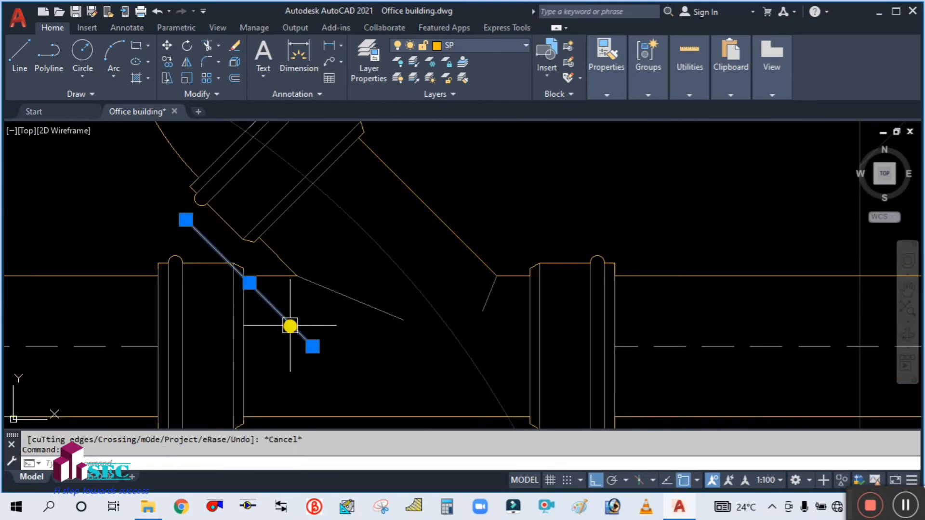
pyautogui.press('Escape')
pyautogui.scroll(-3, 385, 325)
pyautogui.scroll(5, 160, 312)
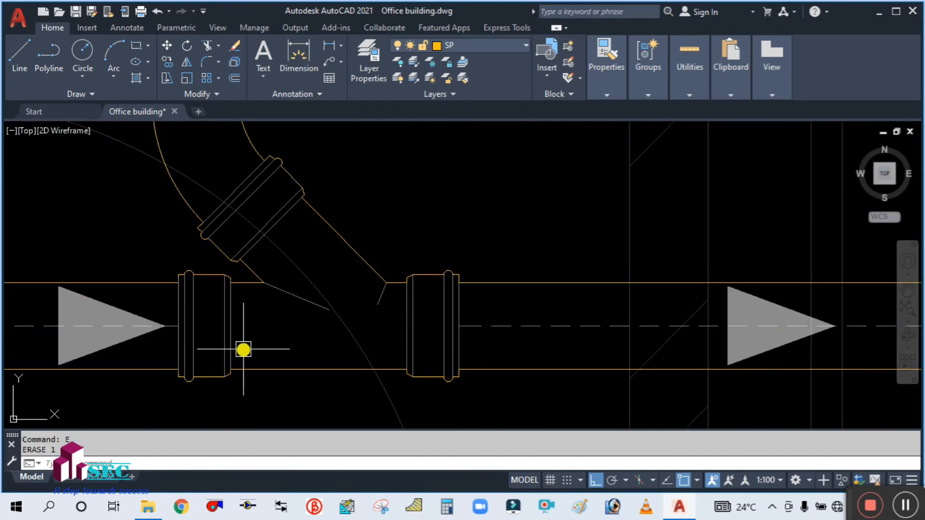
# Trim the branch pipe lines inside the middle WC's elbow, using the elbow socket's outer edge as the cutting edge
pyautogui.scroll(-4, 244, 349)
pyautogui.moveTo(336, 315); pyautogui.dragTo(321, 388, button='middle')
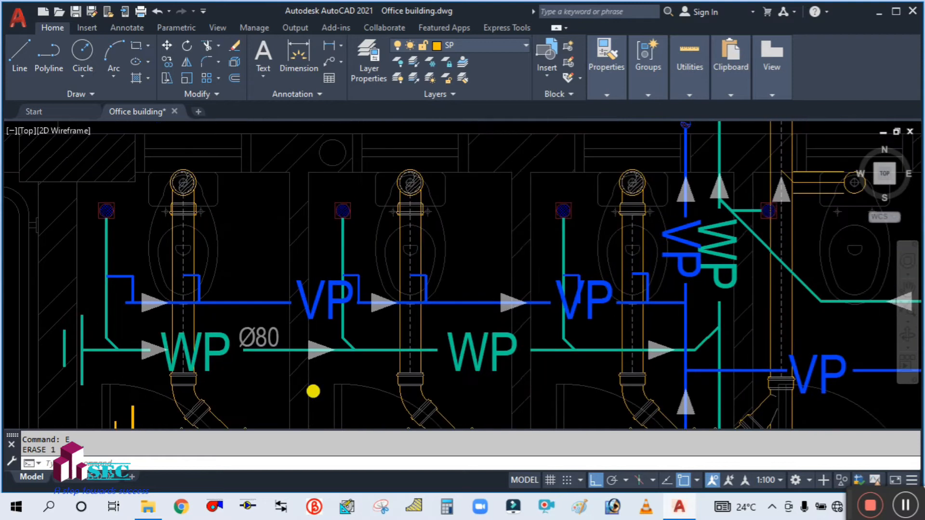
pyautogui.scroll(5, 367, 240)
pyautogui.scroll(-5, 484, 272)
pyautogui.scroll(4, 473, 284)
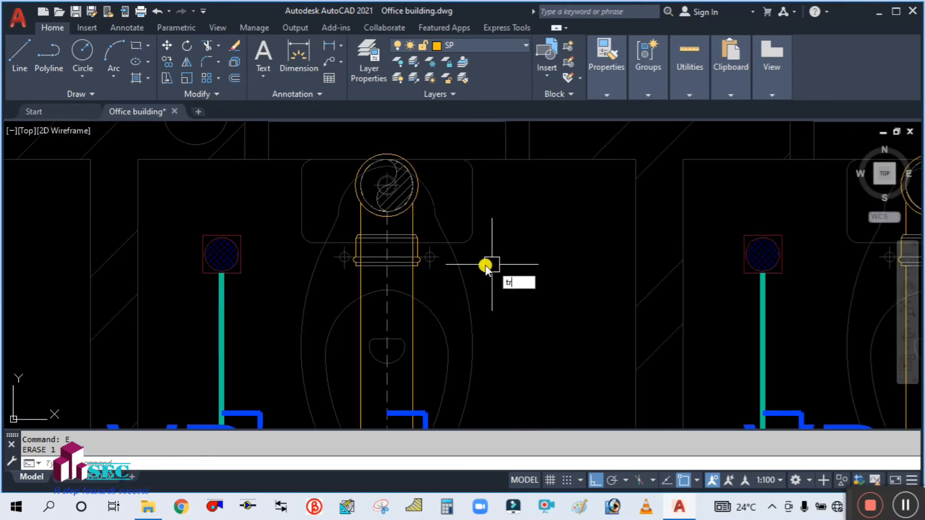
pyautogui.press('space')
pyautogui.write('t')
pyautogui.press('space')
pyautogui.scroll(4, 398, 270)
pyautogui.click(399, 260)
pyautogui.scroll(-2, 422, 299)
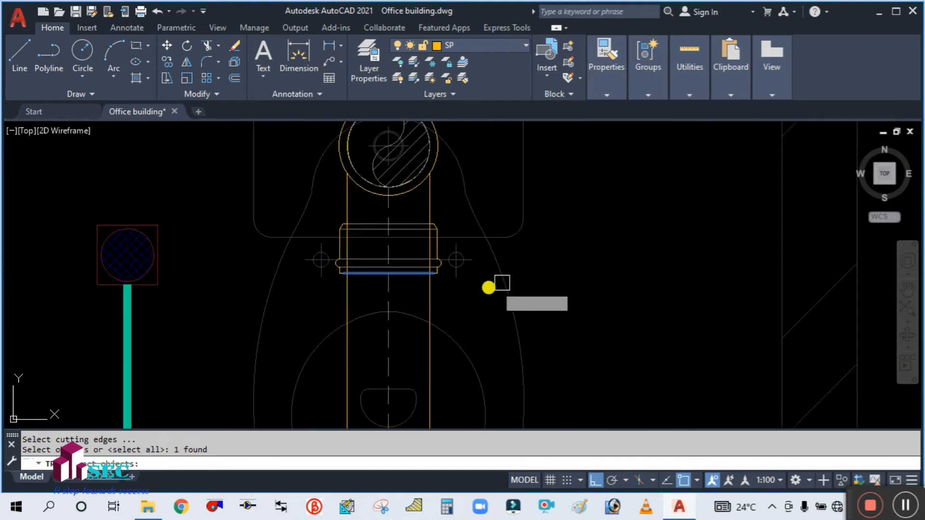
pyautogui.press('space')
pyautogui.moveTo(595, 222); pyautogui.dragTo(215, 210)
pyautogui.scroll(-4, 615, 257)
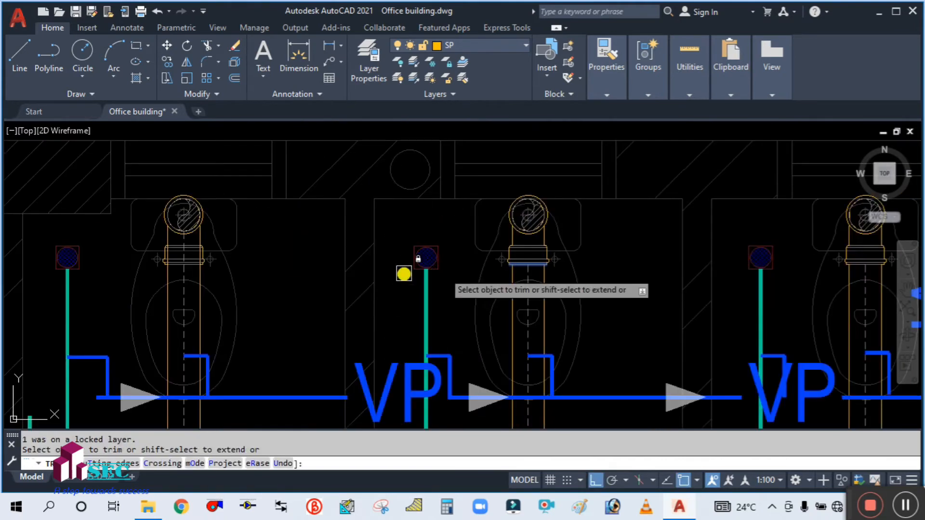
pyautogui.press('Escape')
pyautogui.scroll(2, 160, 251)
pyautogui.write('t')
pyautogui.press('space')
pyautogui.write('t')
pyautogui.press('space')
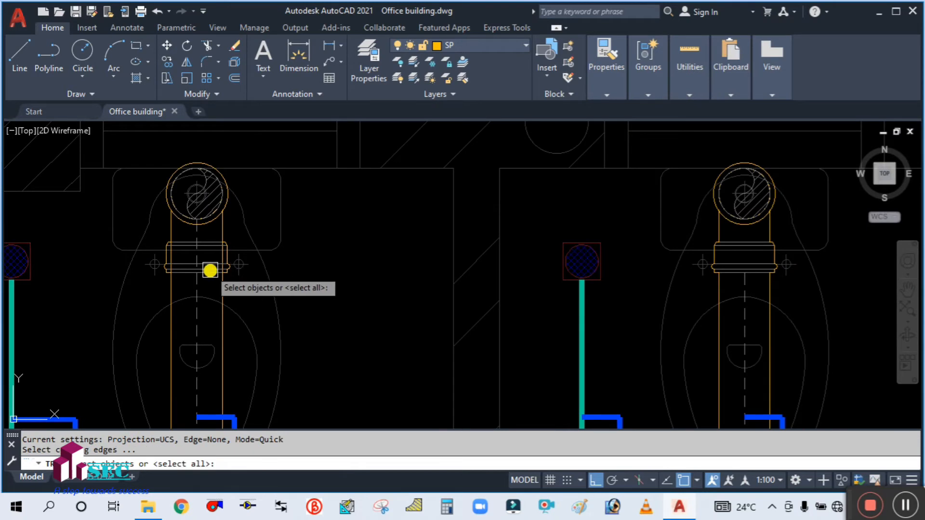
pyautogui.scroll(4, 209, 270)
pyautogui.click(207, 271)
pyautogui.scroll(-4, 251, 284)
pyautogui.press('Escape')
# Trim the branch pipe lines inside the farthest WC's elbow at the outer edge of the elbow's socket
pyautogui.write('t')
pyautogui.press('space')
pyautogui.write('t')
pyautogui.press('space')
pyautogui.scroll(4, 244, 270)
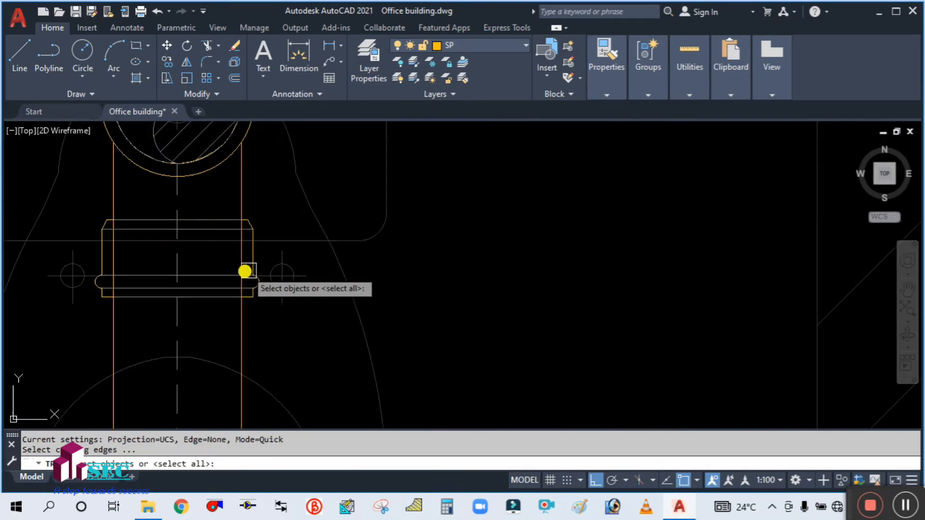
pyautogui.click(217, 297)
pyautogui.scroll(-4, 259, 301)
pyautogui.press('Return')
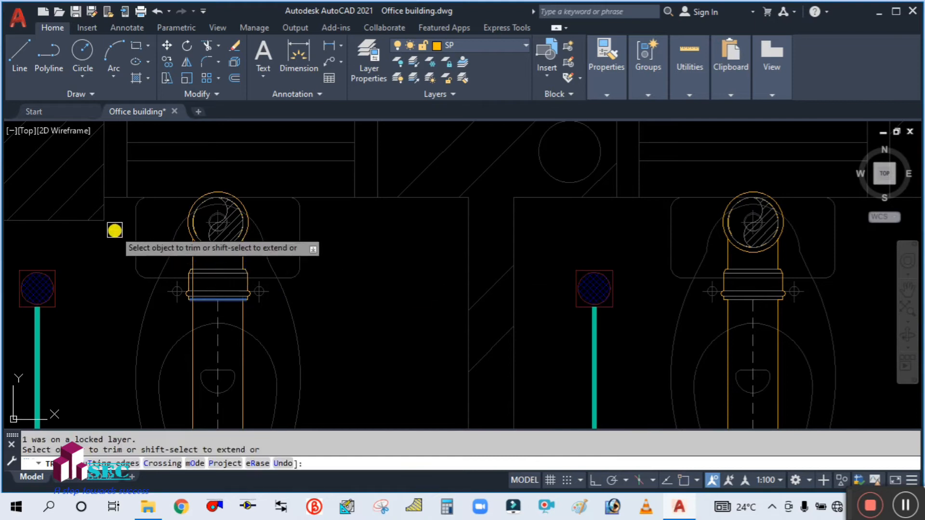
pyautogui.press('Escape')
# Copy the end plug fitting from the ladies toilets' horizontal soil run onto the gents run, against the first wye's upstream socket edge
pyautogui.scroll(-8, 331, 217)
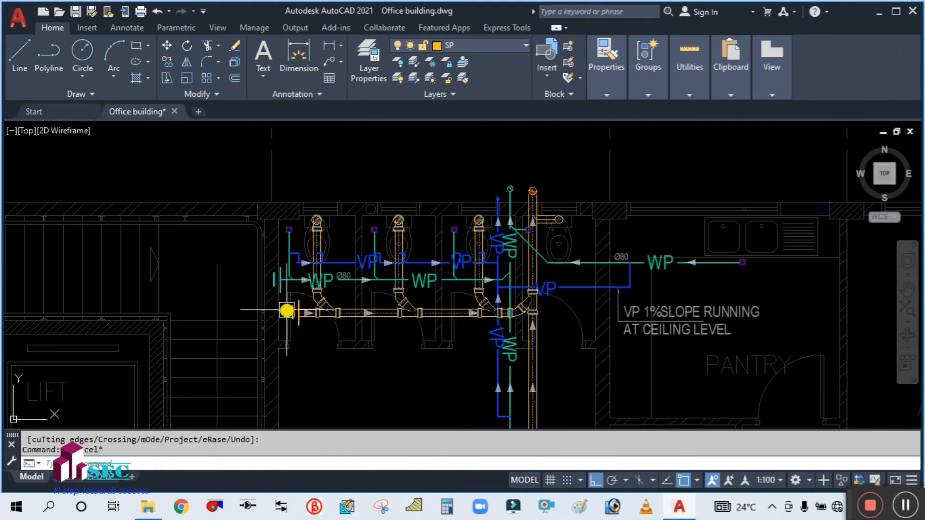
pyautogui.scroll(5, 287, 310)
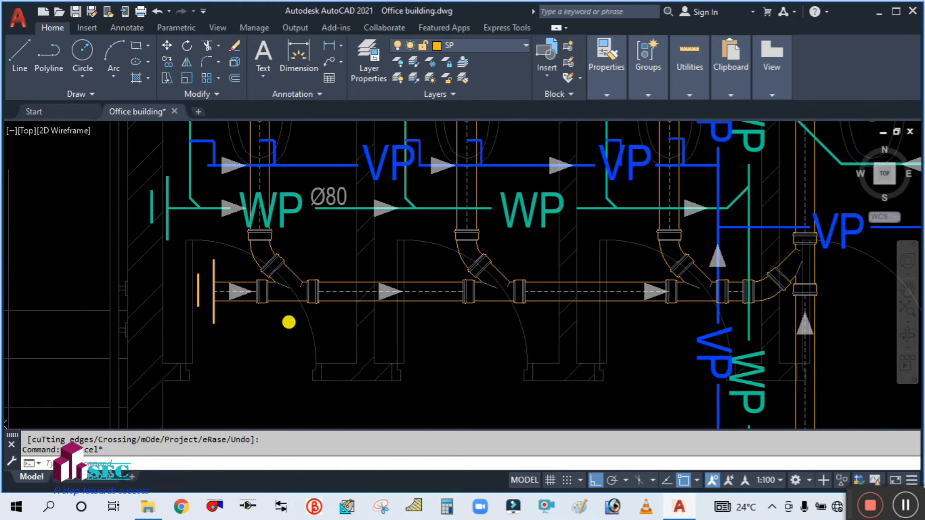
pyautogui.scroll(-3, 351, 346)
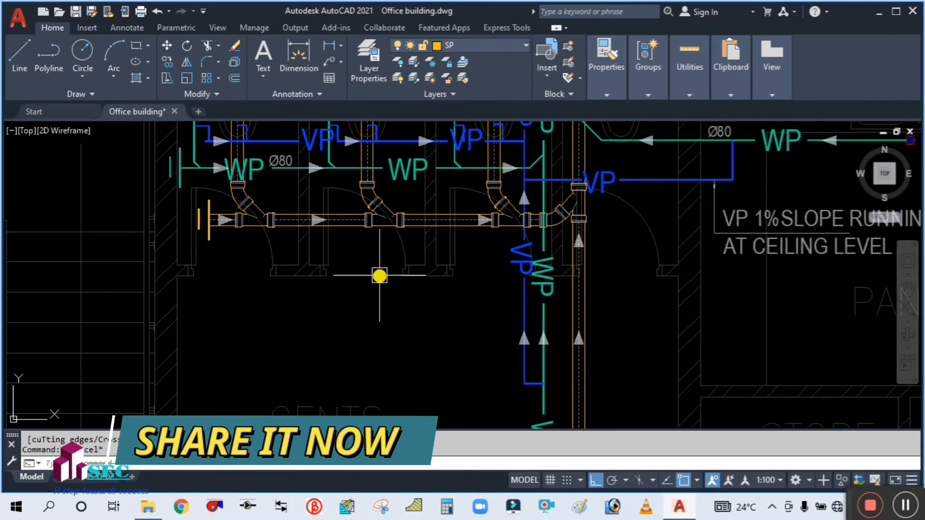
pyautogui.write('o')
pyautogui.press('Return')
pyautogui.scroll(-3, 385, 275)
pyautogui.moveTo(392, 273); pyautogui.dragTo(541, 297, button='middle')
pyautogui.scroll(6, 154, 268)
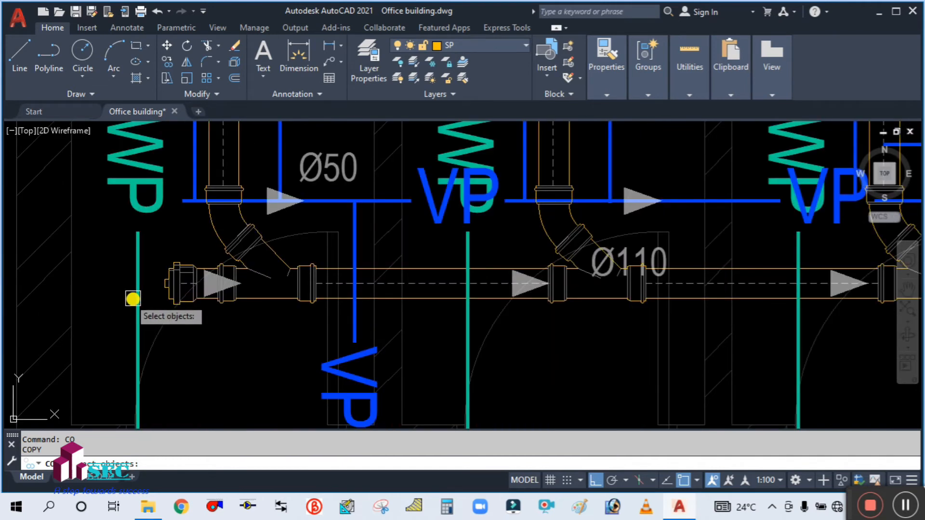
pyautogui.click(162, 288)
pyautogui.scroll(5, 188, 288)
pyautogui.press('Return')
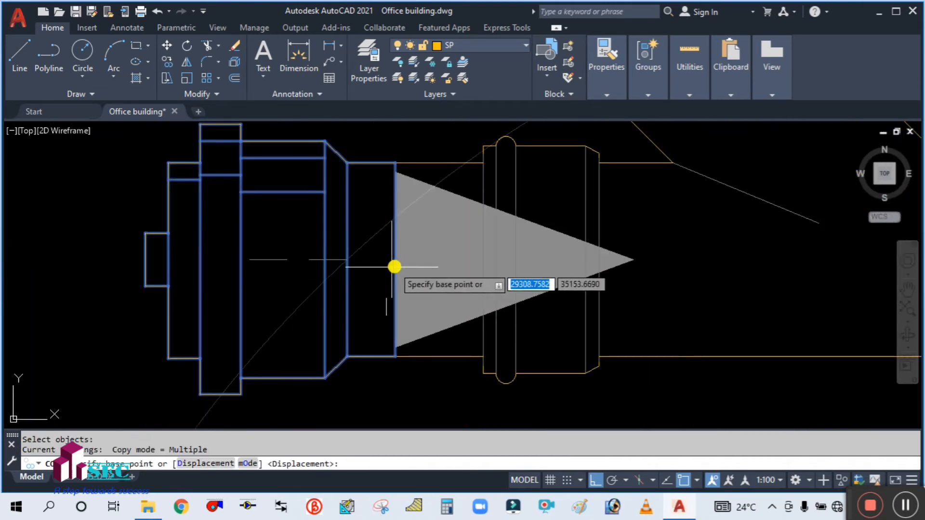
pyautogui.click(394, 257)
pyautogui.scroll(-12, 16, 262)
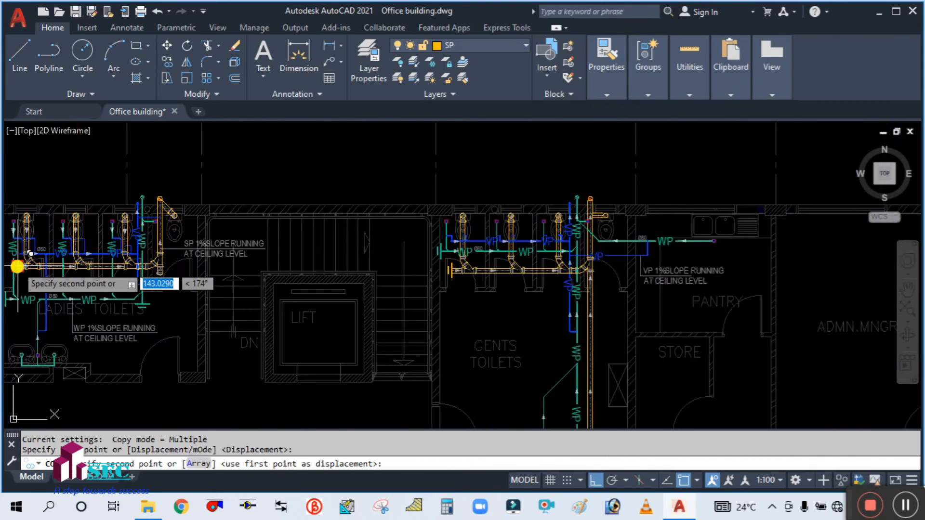
pyautogui.scroll(8, 237, 271)
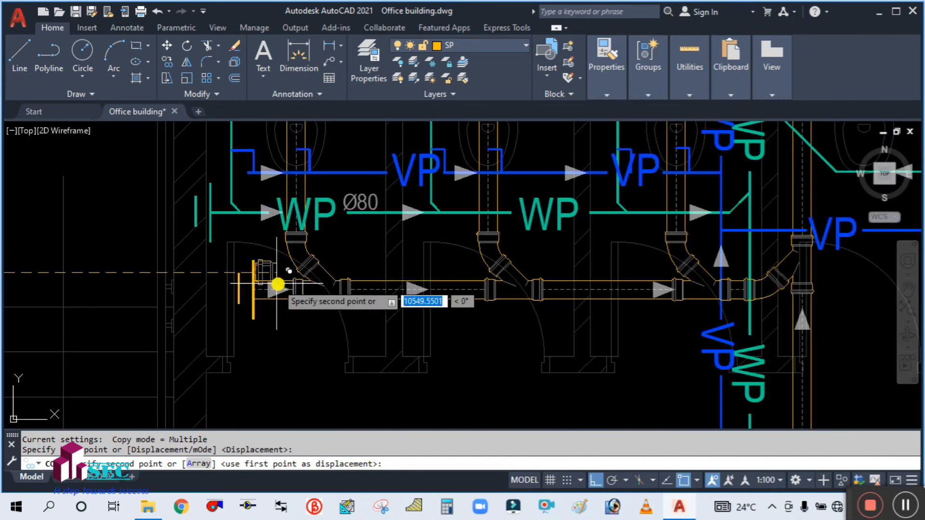
pyautogui.scroll(3, 304, 318)
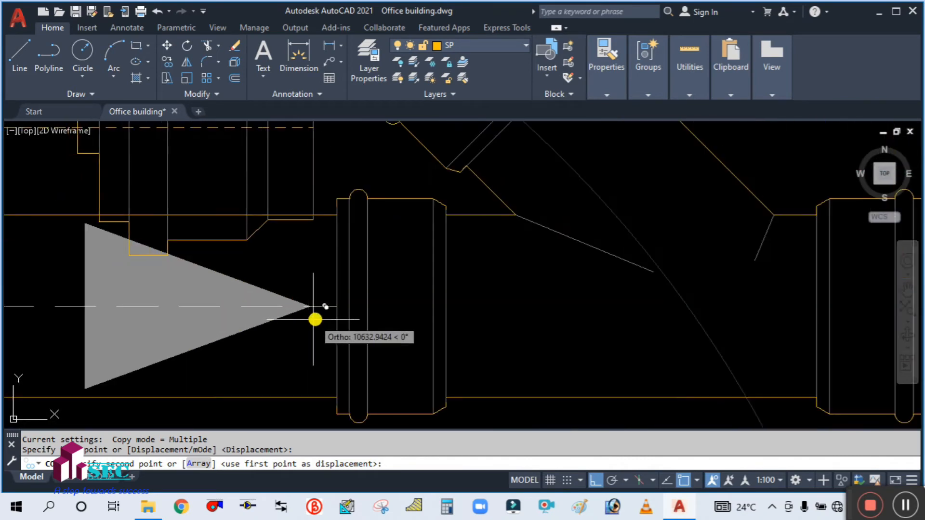
pyautogui.click(335, 305)
pyautogui.scroll(-5, 343, 260)
pyautogui.press('Escape')
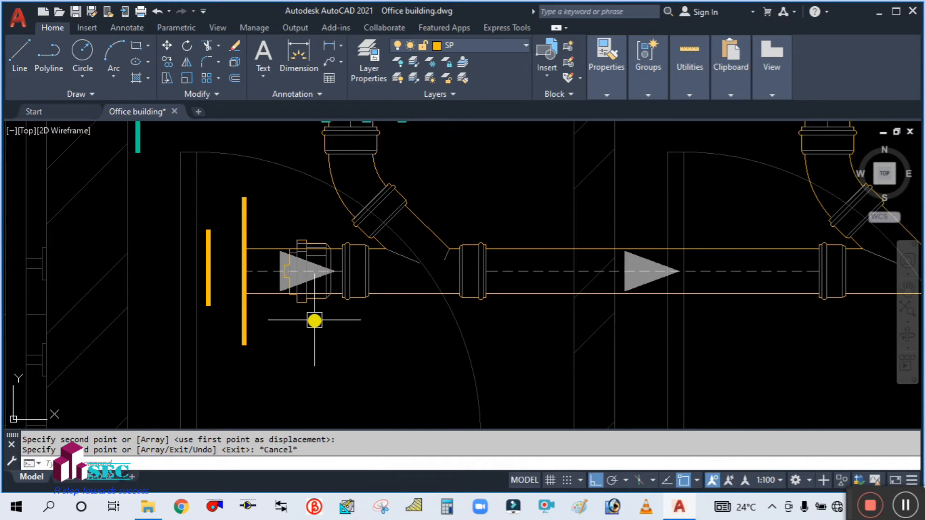
# Move the copied end plug 50 mm away from the first wye's socket along the gents run
pyautogui.scroll(3, 311, 314)
pyautogui.write('m')
pyautogui.press('Return')
pyautogui.click(306, 295)
pyautogui.press('Return')
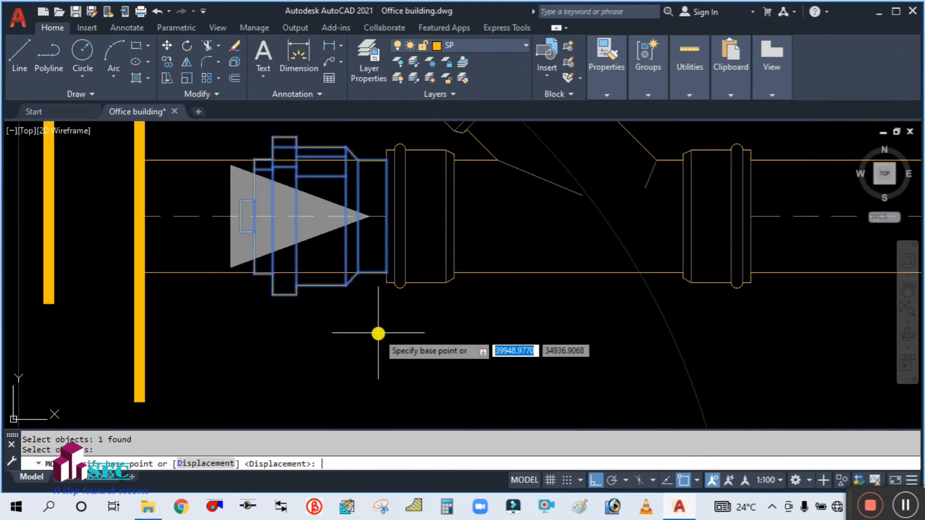
pyautogui.click(378, 332)
pyautogui.write('50')
pyautogui.press('Return')
pyautogui.press('Escape')
pyautogui.scroll(-2, 228, 345)
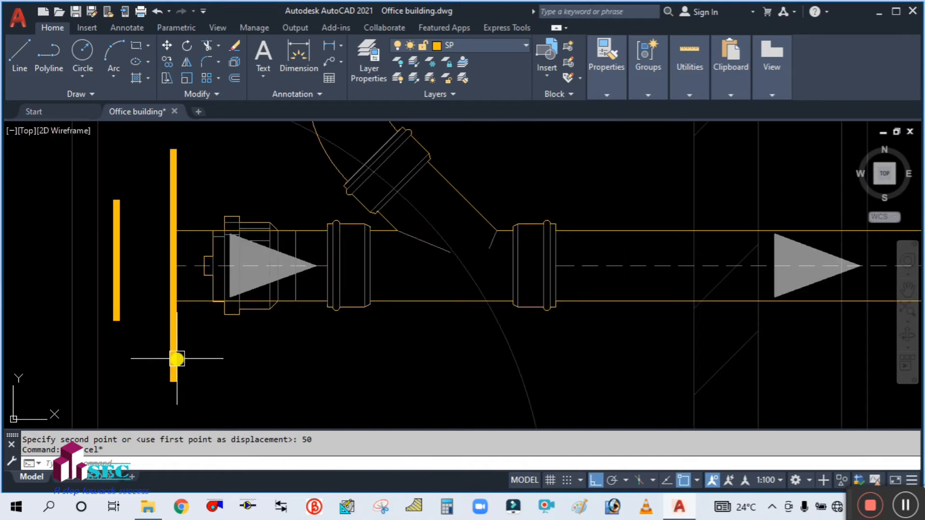
# Erase the old thick double-bar end symbol at the start of the gents soil run
pyautogui.click(177, 358)
pyautogui.write('E')
pyautogui.press('Return')
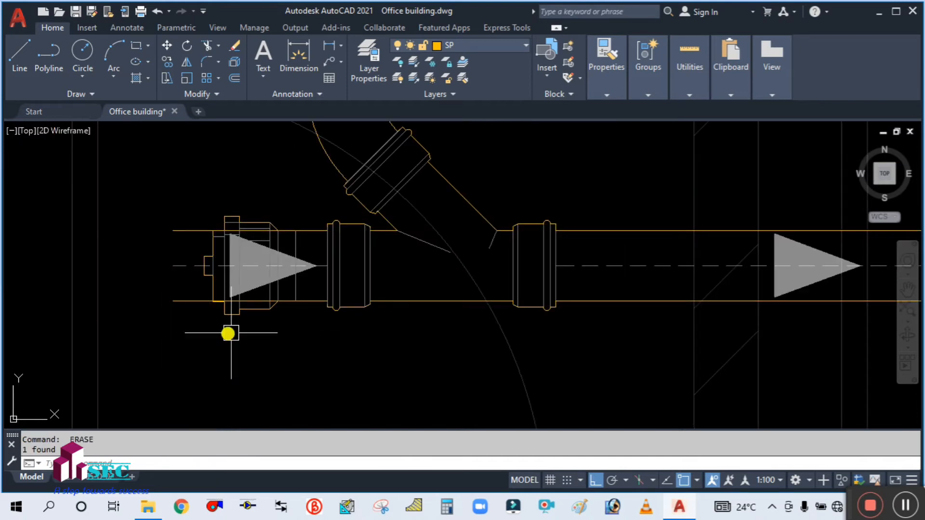
# Trim the gents run's outer lines and centreline inside and beyond the end plug, using the plug's pipe-side edge as the cutting edge
pyautogui.write('TR')
pyautogui.press('Return')
pyautogui.write('t')
pyautogui.press('Return')
pyautogui.scroll(2, 300, 295)
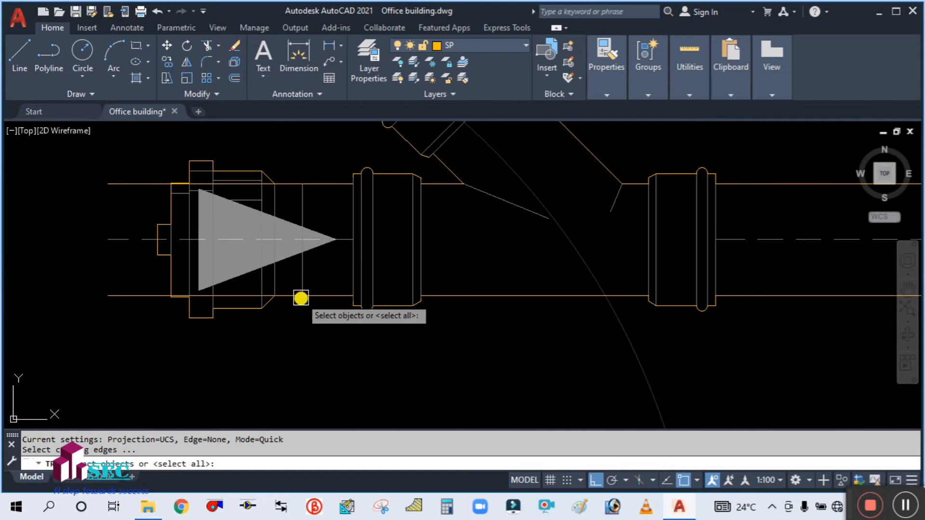
pyautogui.click(302, 305)
pyautogui.scroll(-2, 286, 370)
pyautogui.press('Return')
pyautogui.moveTo(285, 361); pyautogui.dragTo(270, 259)
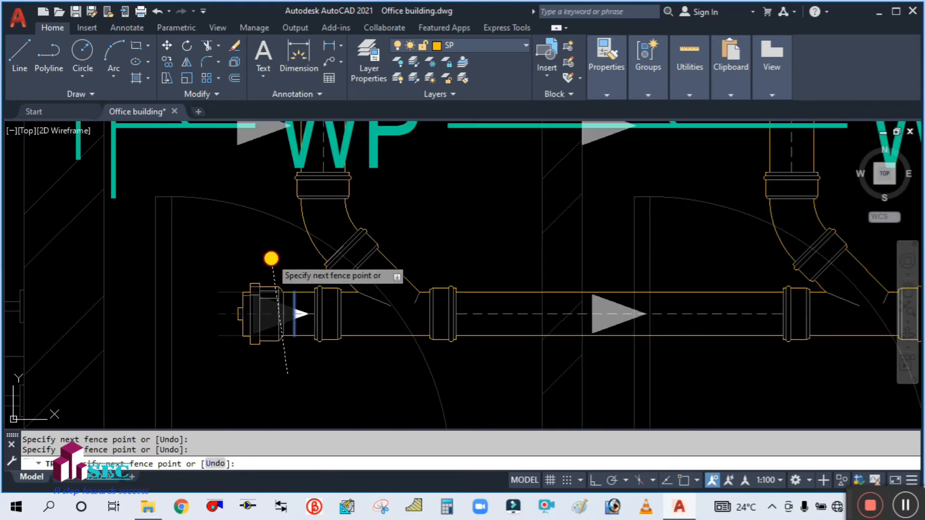
pyautogui.press('Return')
pyautogui.press('Escape')
pyautogui.scroll(-5, 247, 282)
pyautogui.moveTo(285, 326)
pyautogui.mouseDown(button='middle')
pyautogui.moveTo(265, 289)
pyautogui.moveTo(256, 350)
pyautogui.moveTo(285, 367)
pyautogui.moveTo(223, 355)
pyautogui.mouseUp(button='middle')
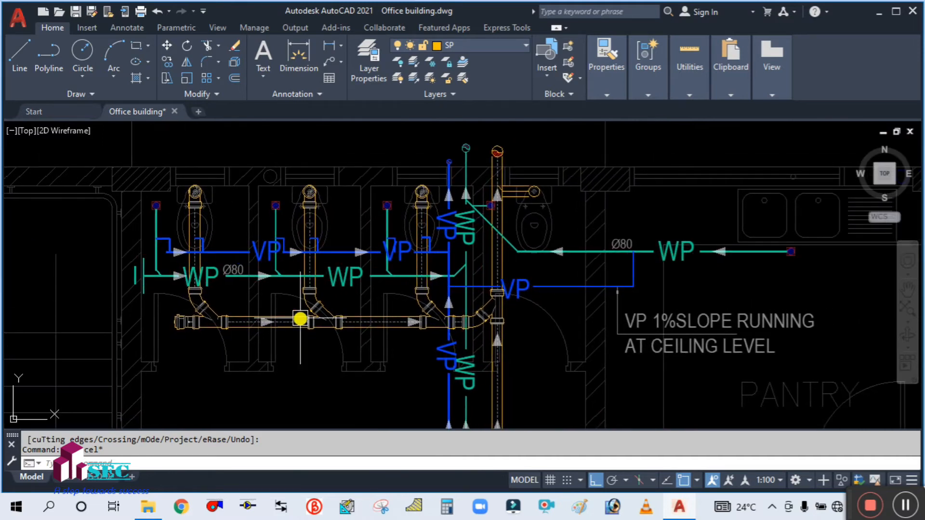
# Erase the horizontal branch lines and the short diagonal line connecting the bathroom WC to the vertical soil pipe
pyautogui.scroll(4, 533, 169)
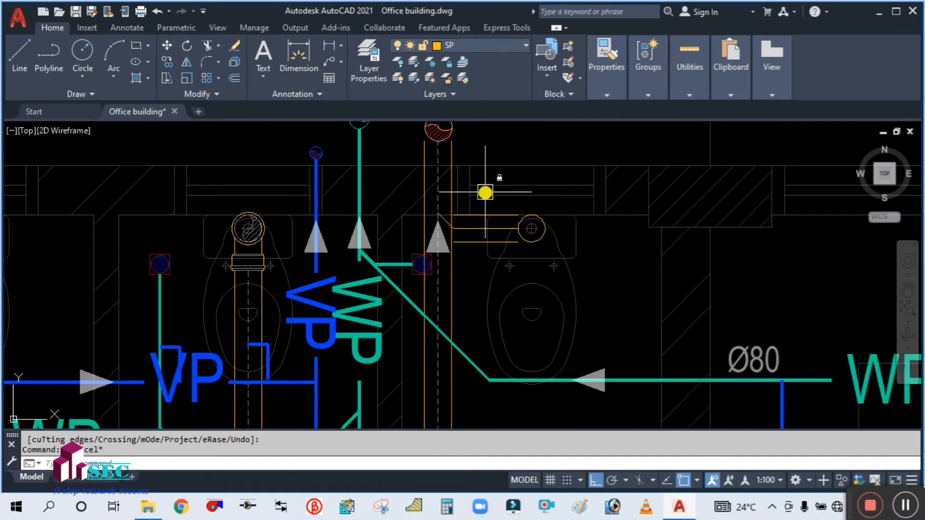
pyautogui.scroll(-2, 492, 163)
pyautogui.moveTo(484, 174); pyautogui.dragTo(597, 205, button='middle')
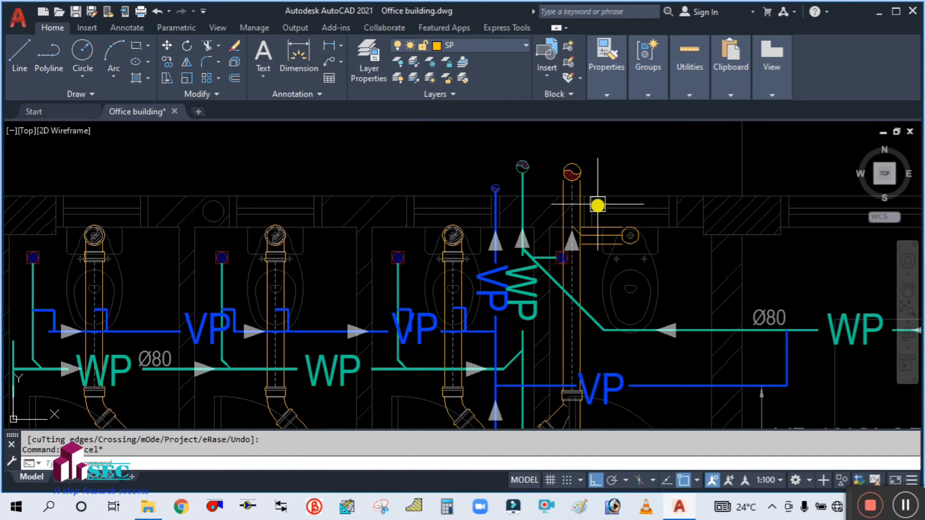
pyautogui.scroll(4, 593, 244)
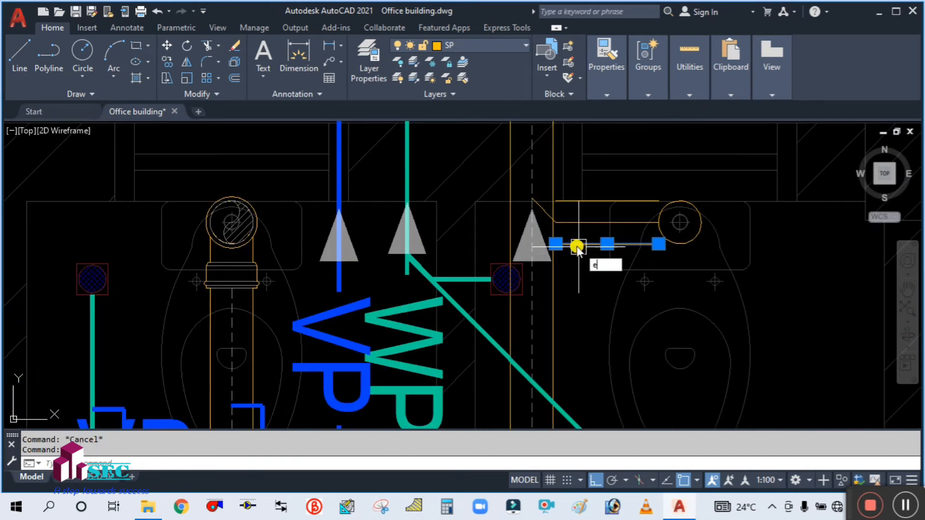
pyautogui.scroll(4, 576, 202)
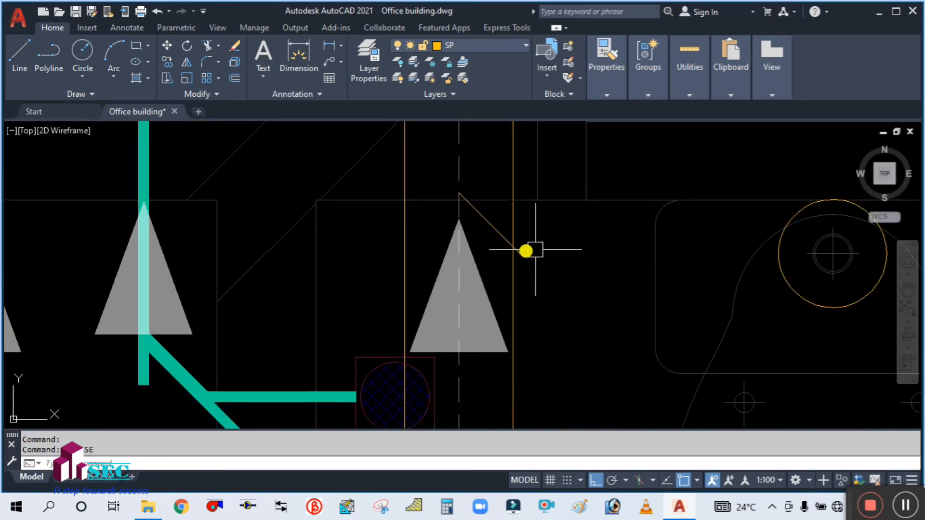
pyautogui.scroll(-5, 521, 227)
pyautogui.press('Escape')
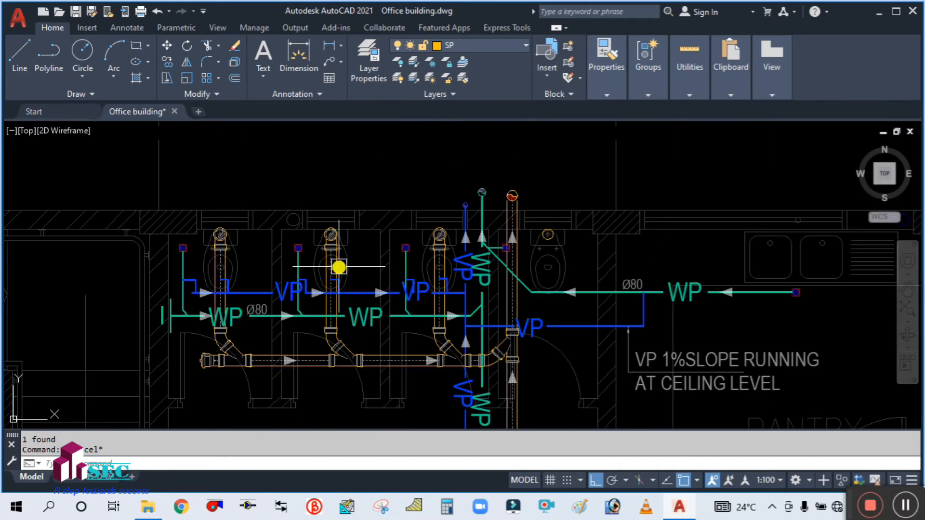
# Extend the vertical soil pipe's outer lines up to the riser symbol's circle
pyautogui.scroll(9, 525, 219)
pyautogui.write('e')
pyautogui.press('Return')
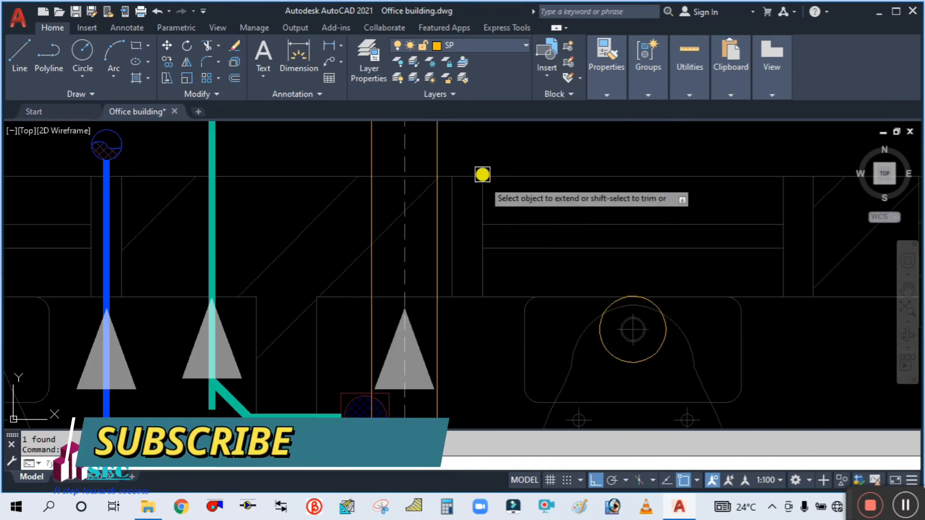
pyautogui.moveTo(481, 175); pyautogui.dragTo(496, 326, button='middle')
pyautogui.click(485, 293)
pyautogui.click(312, 295)
pyautogui.press('Return')
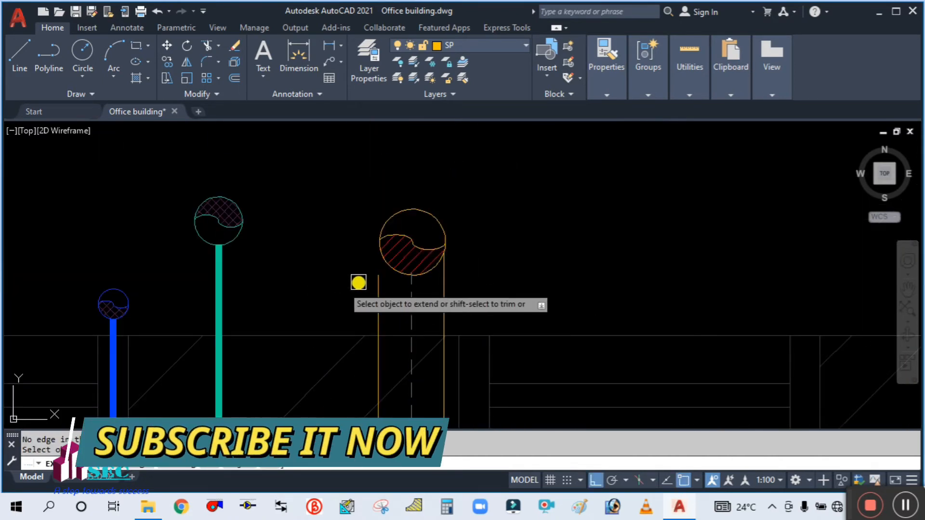
pyautogui.scroll(4, 371, 277)
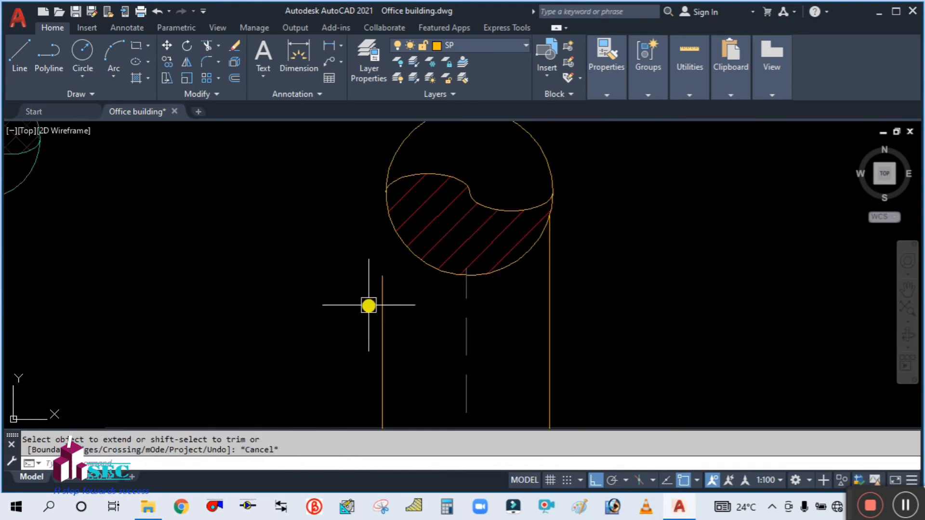
# Try to stretch the vertical soil pipe's left outer line up to the riser circle
pyautogui.write('ex')
pyautogui.press('Return')
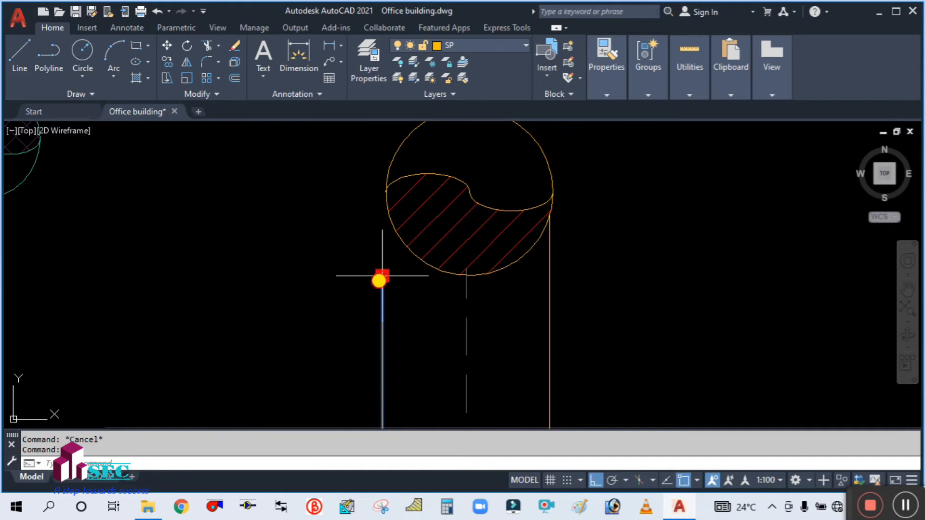
pyautogui.click(382, 276)
pyautogui.scroll(3, 380, 183)
pyautogui.scroll(-2, 372, 210)
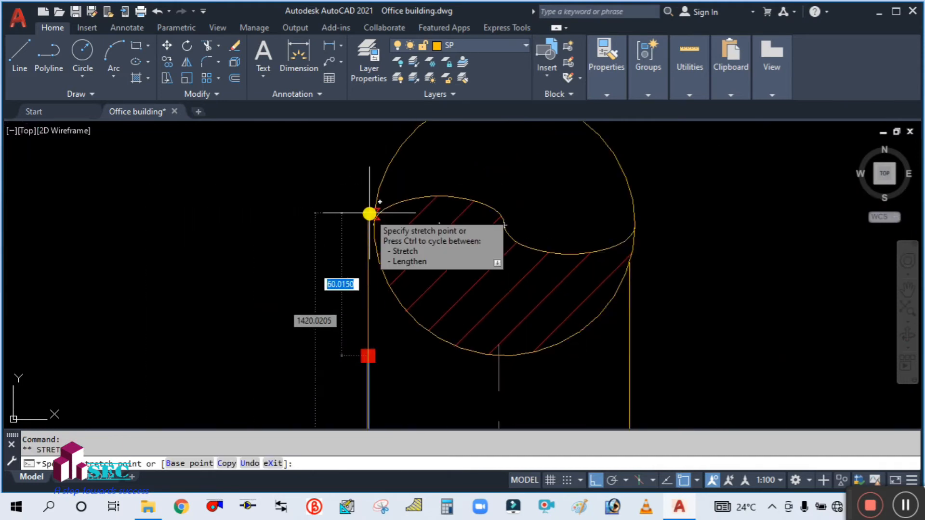
pyautogui.scroll(-5, 327, 229)
pyautogui.press('Escape')
pyautogui.press('Escape')
pyautogui.scroll(4, 381, 245)
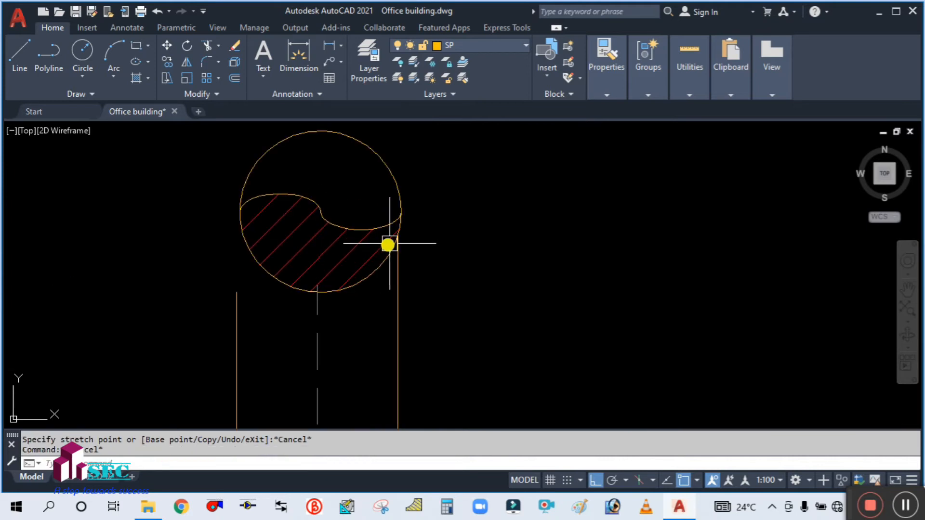
pyautogui.moveTo(430, 244); pyautogui.dragTo(444, 258, button='middle')
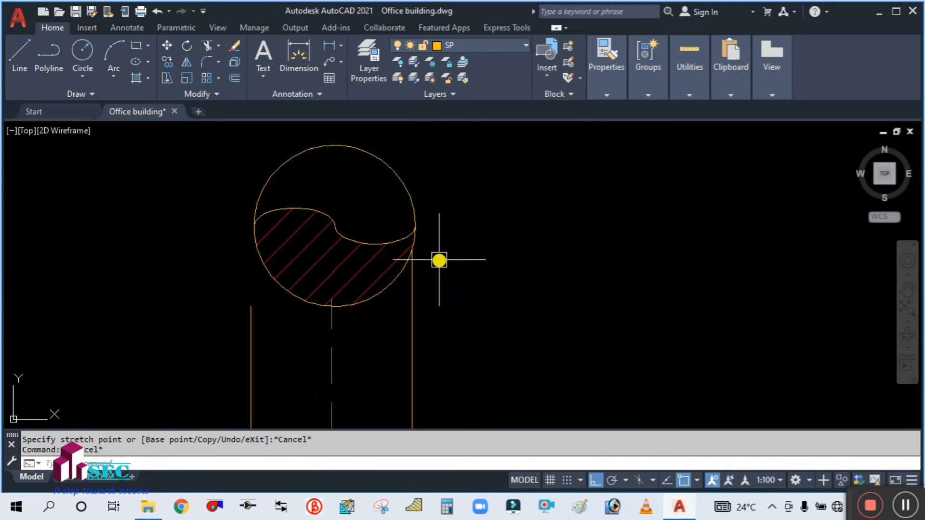
pyautogui.write('m')
pyautogui.press('Return')
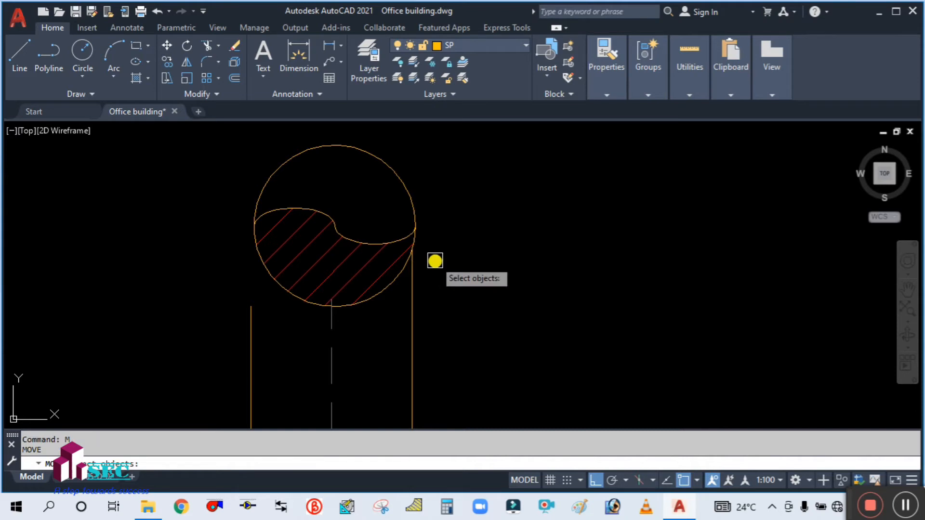
pyautogui.click(391, 313)
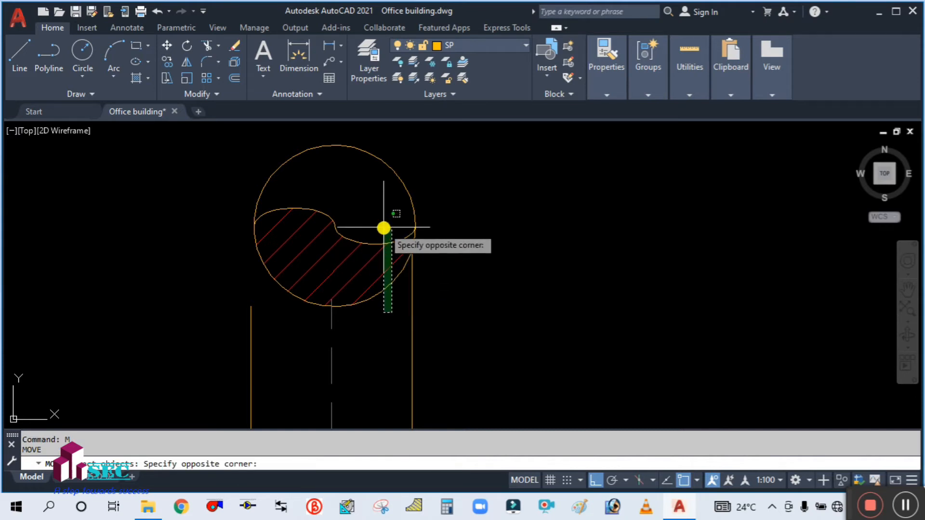
pyautogui.click(385, 179)
pyautogui.scroll(5, 441, 277)
pyautogui.press('Return')
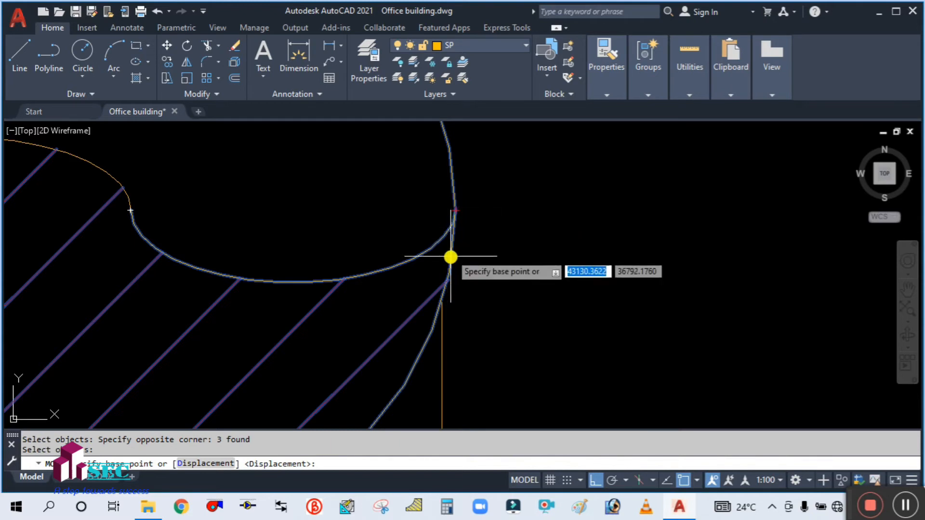
pyautogui.scroll(-5, 448, 254)
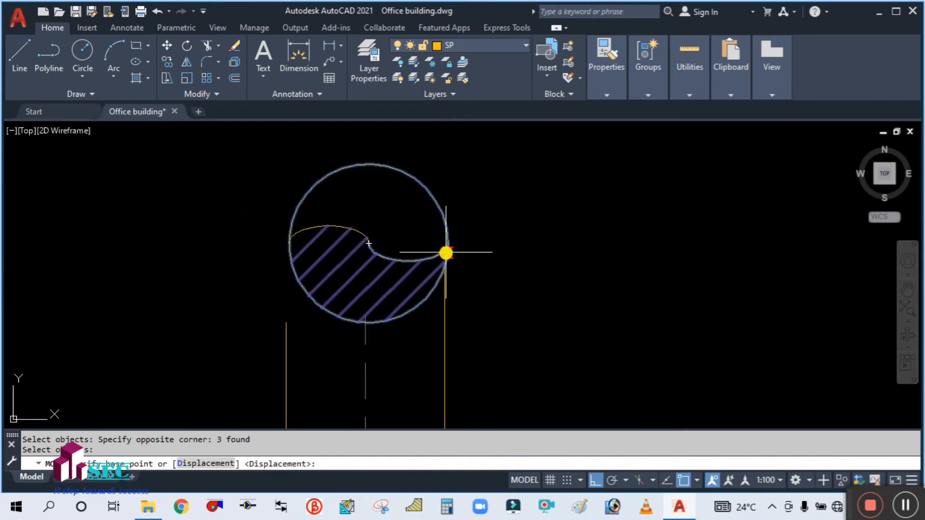
pyautogui.press('Escape')
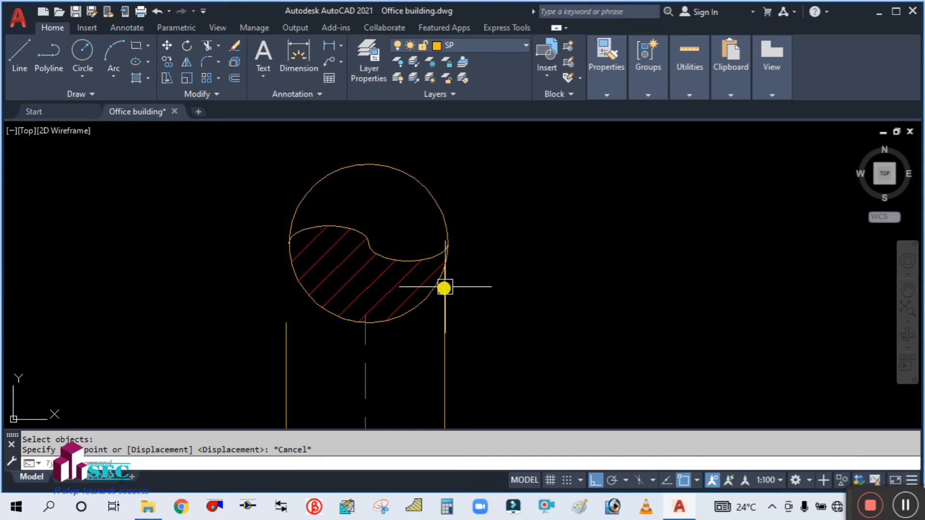
# Move the riser symbol's circle, S-curve and hatch so the circle's right quadrant meets the upper end of the vertical pipe's right outer line
pyautogui.scroll(4, 444, 287)
pyautogui.press('space')
pyautogui.click(410, 295)
pyautogui.click(387, 385)
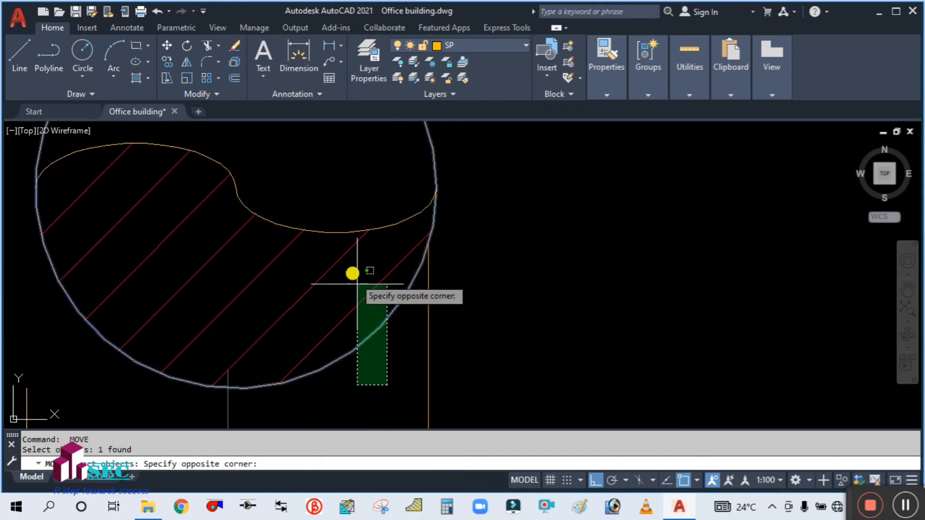
pyautogui.click(357, 285)
pyautogui.click(232, 176)
pyautogui.scroll(-2, 255, 188)
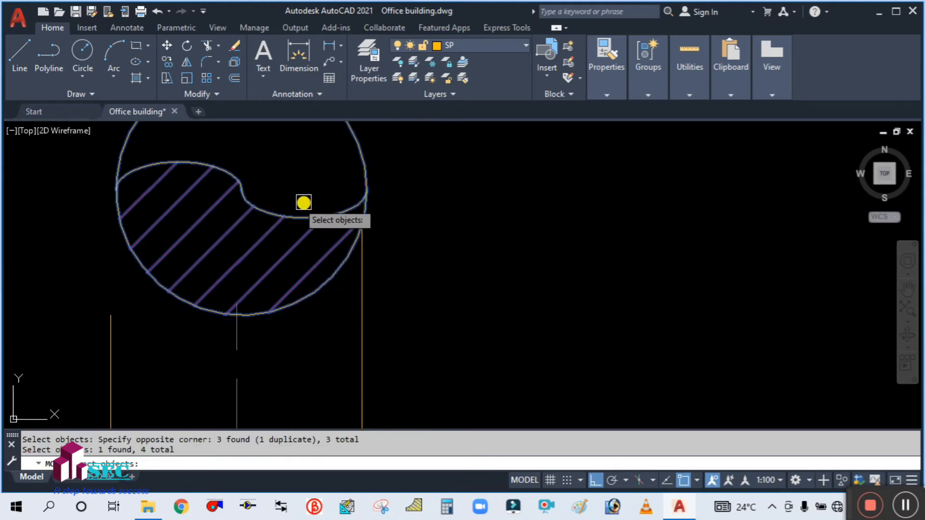
pyautogui.scroll(2, 367, 201)
pyautogui.press('space')
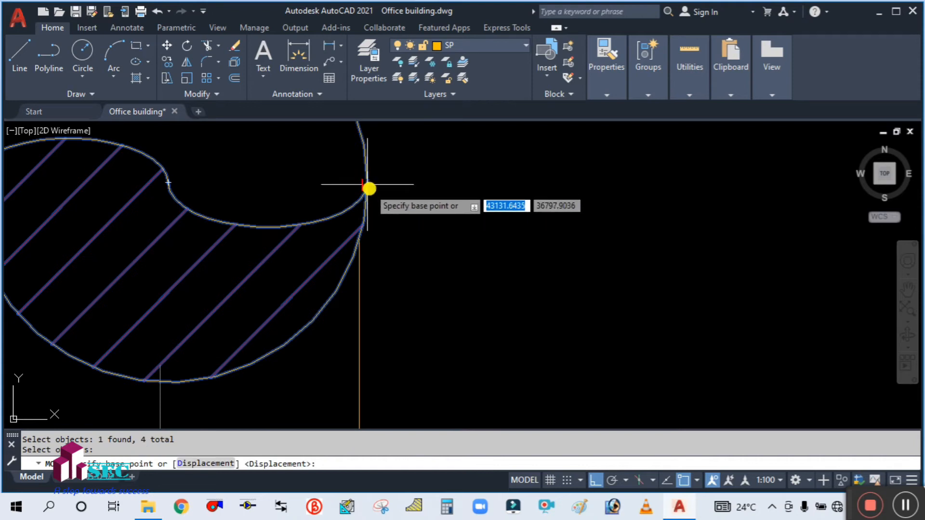
pyautogui.click(368, 188)
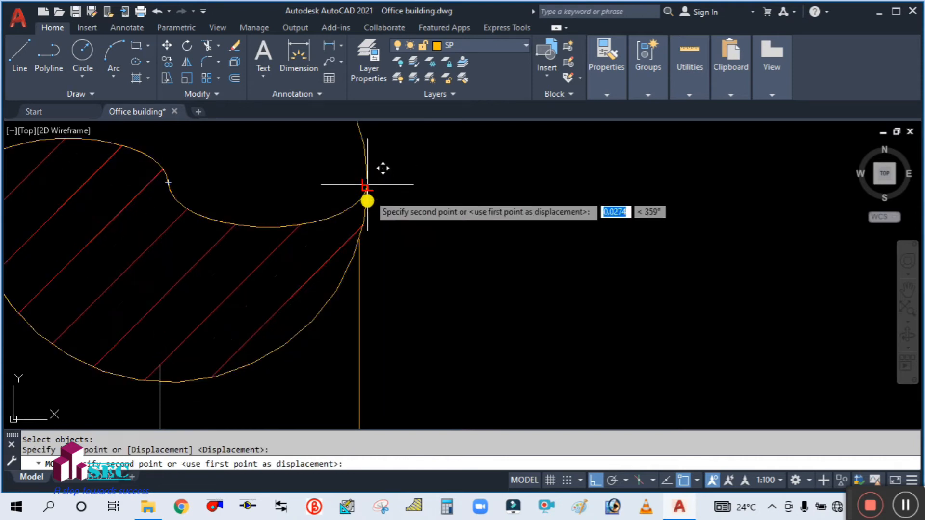
pyautogui.click(359, 244)
# Lengthen the vertical soil pipe's left outer line up to the left side of the riser circle
pyautogui.scroll(-3, 405, 215)
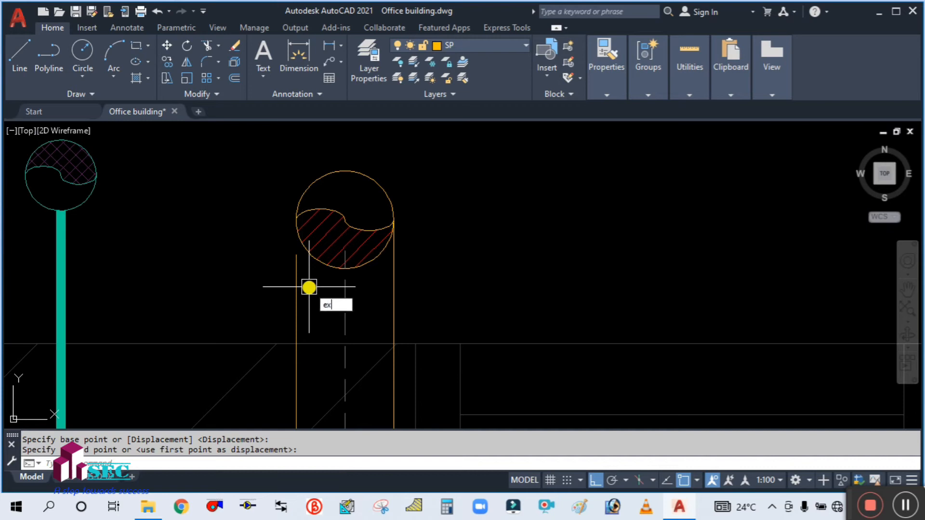
pyautogui.press('Return')
pyautogui.click(297, 268)
pyautogui.scroll(4, 296, 268)
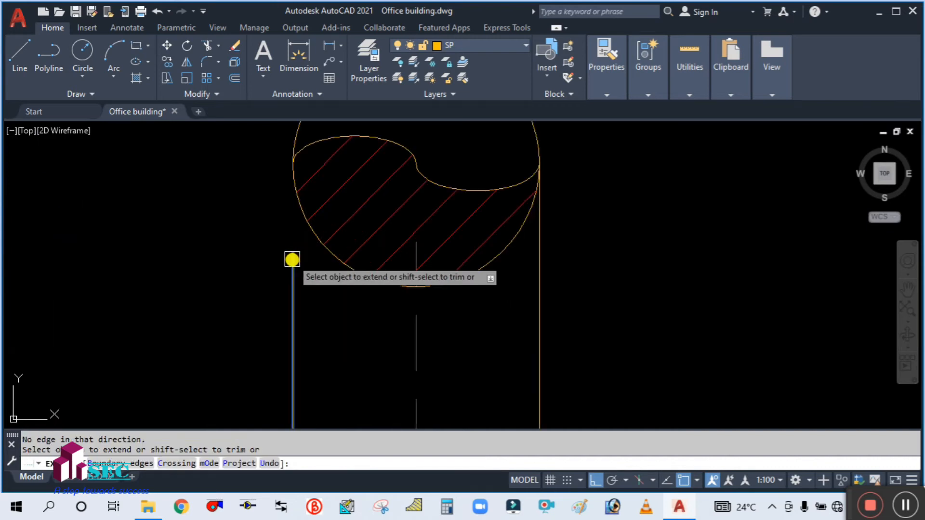
pyautogui.press('Escape')
pyautogui.click(292, 277)
pyautogui.click(293, 252)
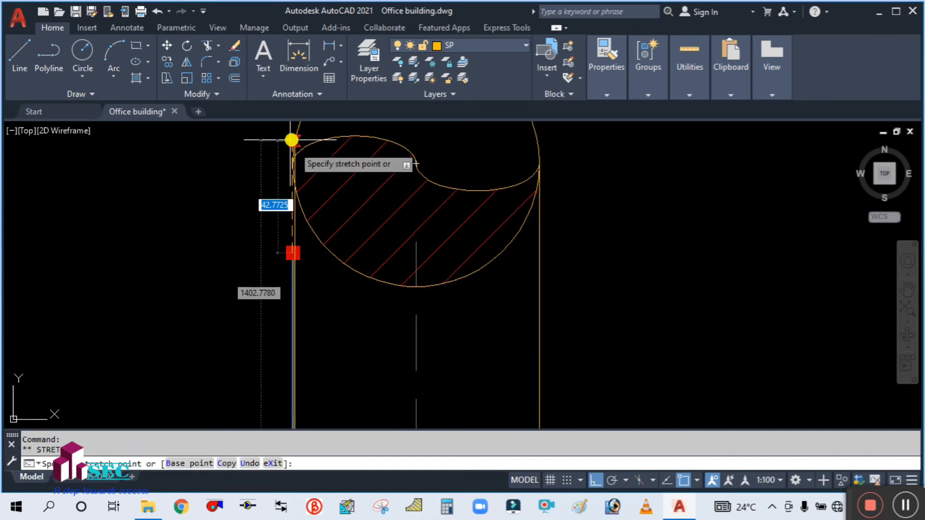
pyautogui.click(291, 166)
# Copy the completed WC elbow with its diagonal double-line branch and centreline onto the centre of the WC outlet beside the gents toilets
pyautogui.scroll(-5, 262, 181)
pyautogui.scroll(-5, 360, 187)
pyautogui.moveTo(373, 203); pyautogui.dragTo(390, 186, button='middle')
pyautogui.scroll(-3, 412, 216)
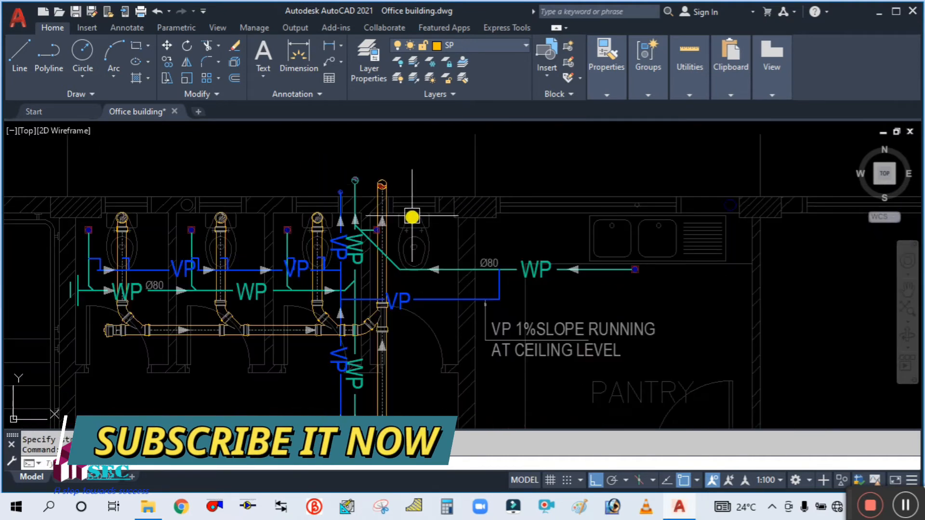
pyautogui.scroll(-4, 376, 234)
pyautogui.scroll(6, 154, 224)
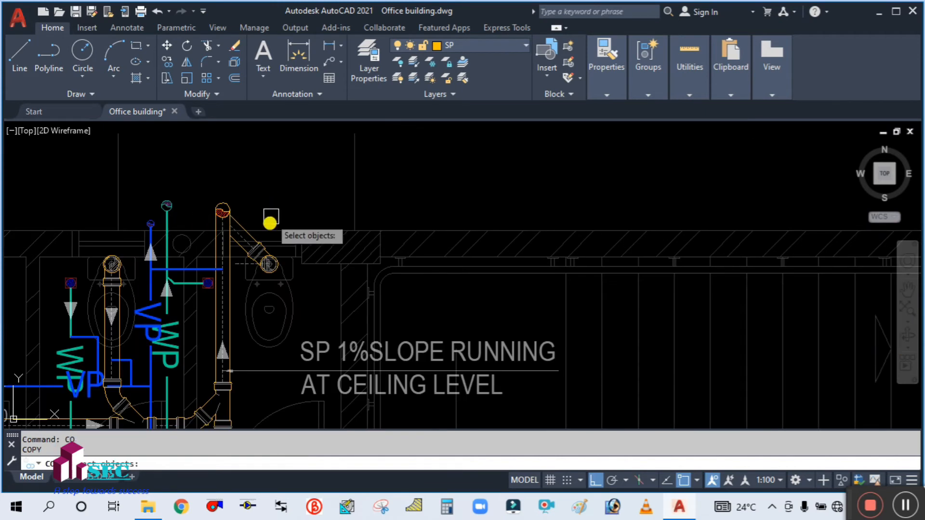
pyautogui.scroll(4, 264, 243)
pyautogui.scroll(4, 271, 273)
pyautogui.click(267, 251)
pyautogui.scroll(-4, 268, 252)
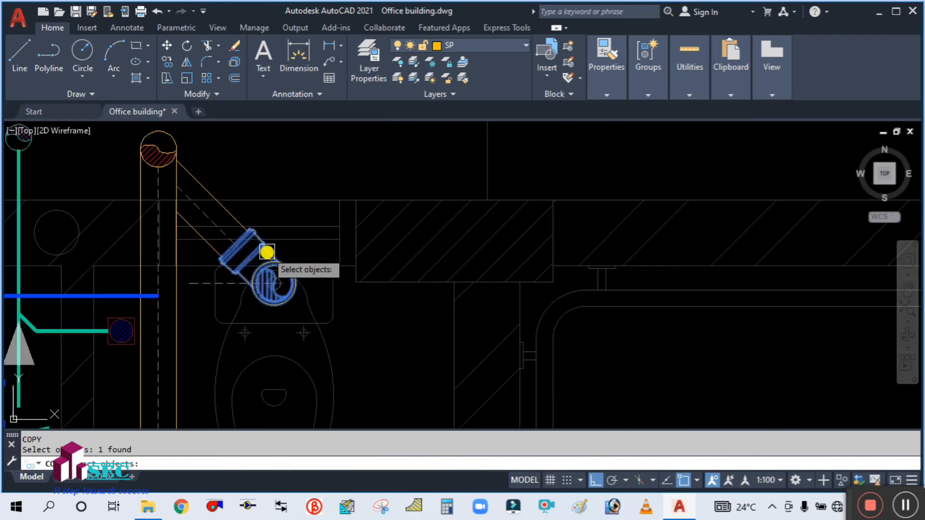
pyautogui.scroll(4, 206, 215)
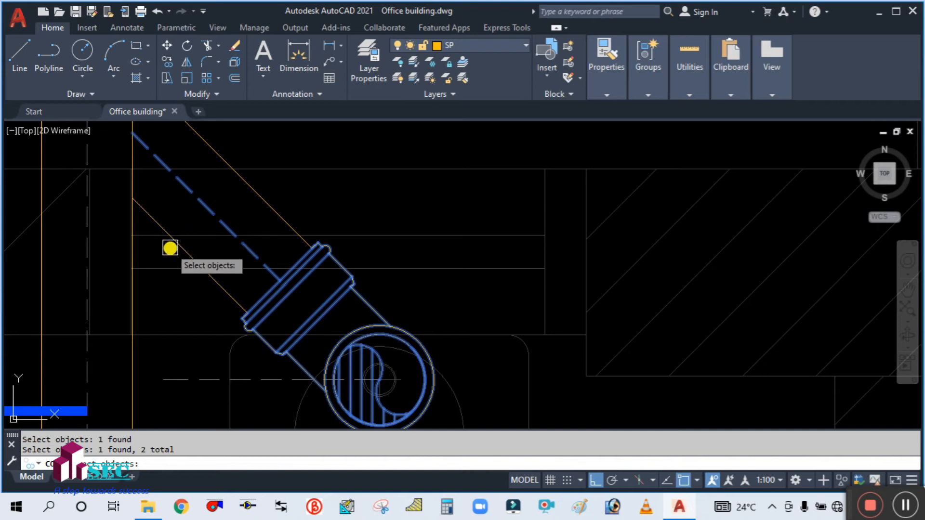
pyautogui.scroll(-4, 263, 195)
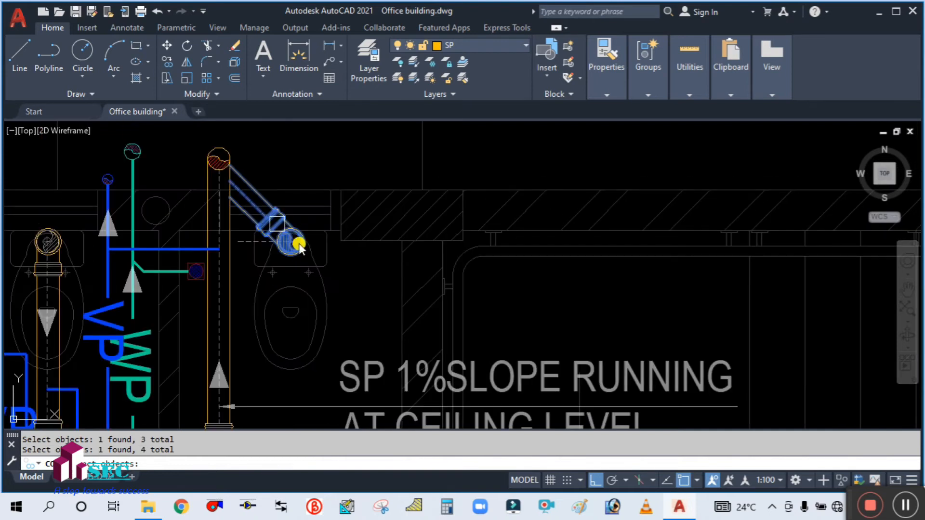
pyautogui.scroll(4, 299, 243)
pyautogui.press('Return')
pyautogui.scroll(3, 202, 203)
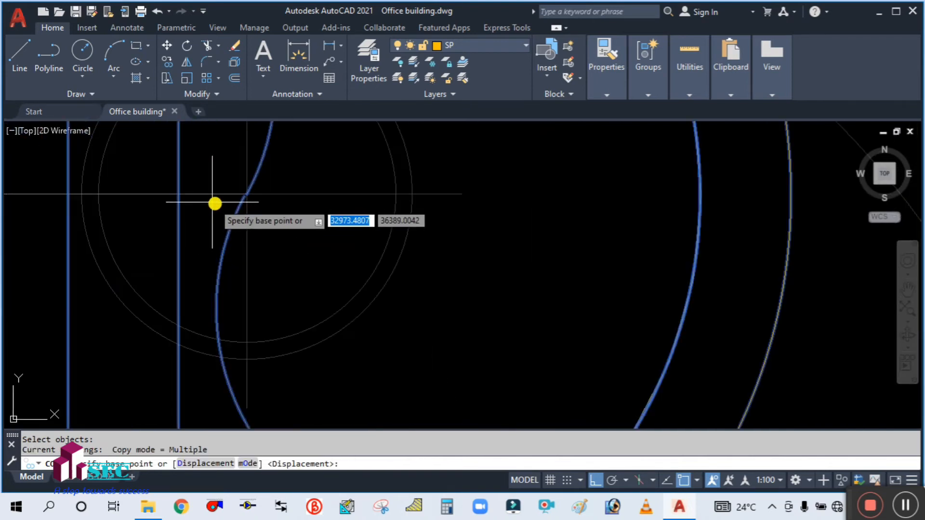
pyautogui.click(245, 196)
pyautogui.scroll(-5, 212, 212)
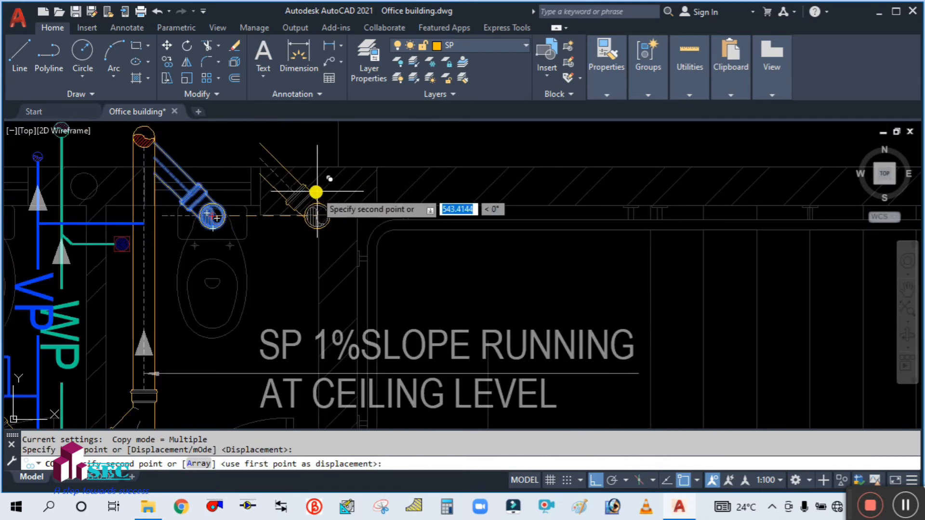
pyautogui.scroll(10, 572, 240)
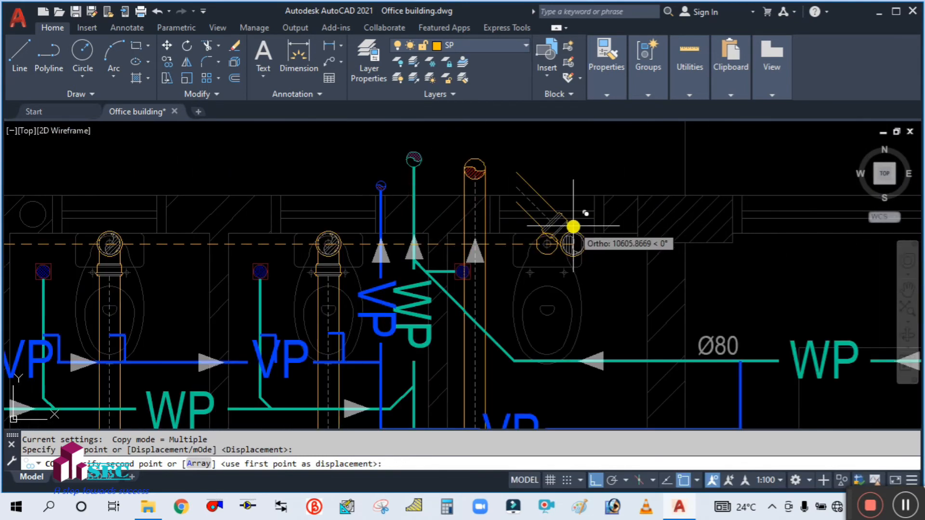
pyautogui.scroll(6, 571, 240)
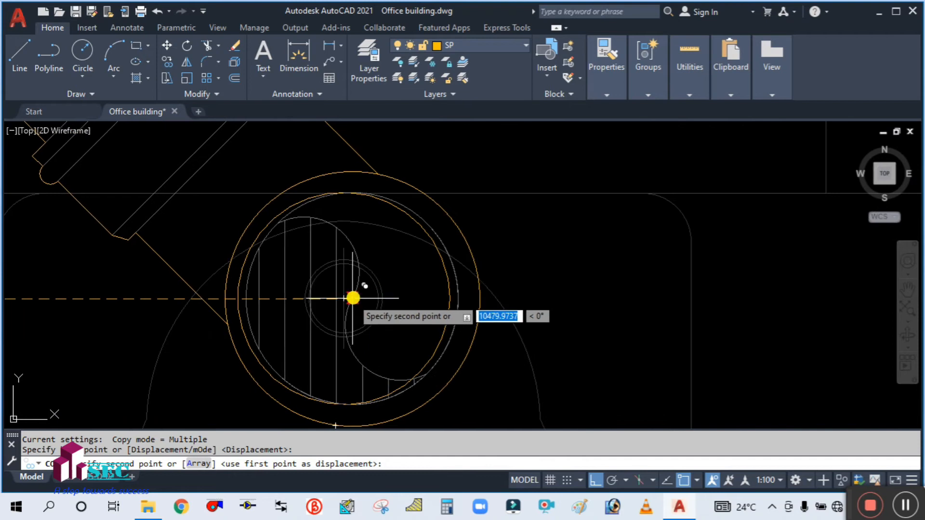
pyautogui.click(350, 296)
pyautogui.scroll(-6, 398, 273)
pyautogui.press('Escape')
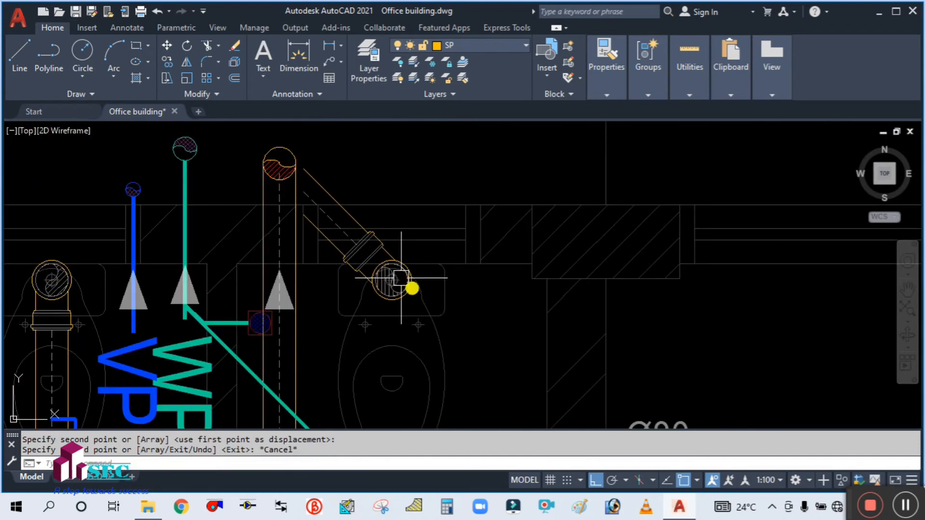
# Extend the copied diagonal branch's two outer lines and centreline to the vertical soil pipe's right outer line
pyautogui.moveTo(345, 185); pyautogui.dragTo(370, 208, button='middle')
pyautogui.scroll(4, 316, 213)
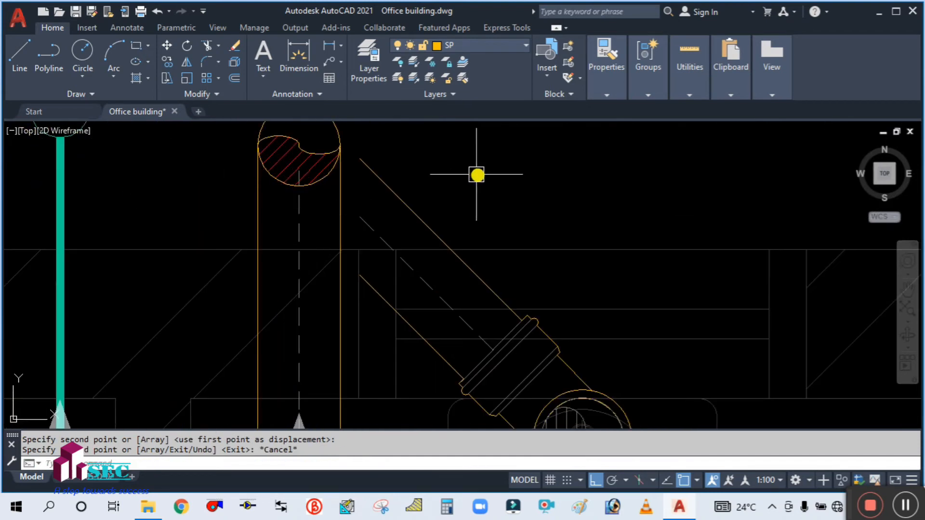
pyautogui.press('Return')
pyautogui.click(389, 186)
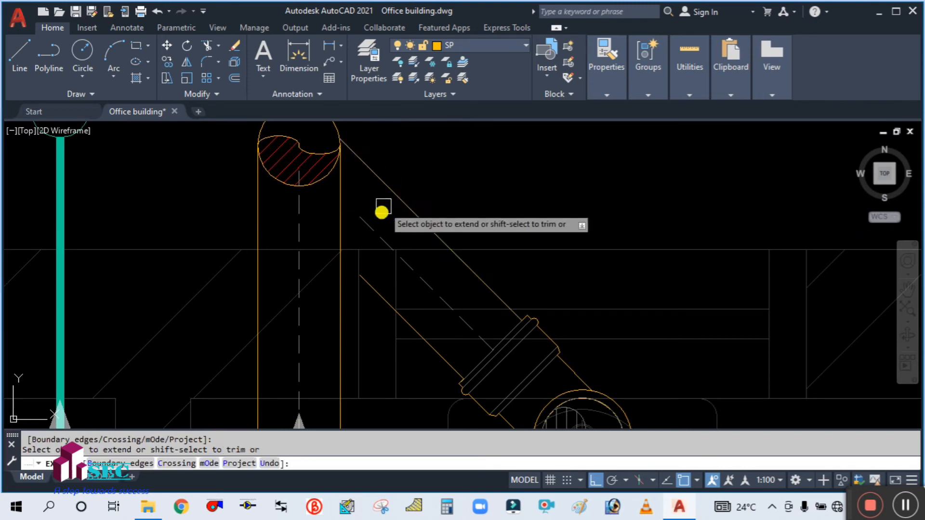
pyautogui.click(364, 225)
pyautogui.click(371, 284)
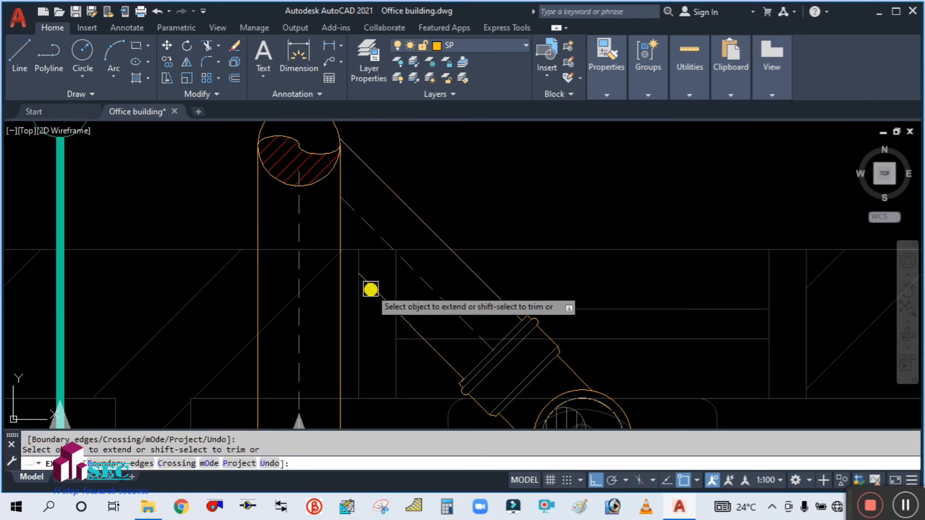
pyautogui.press('Escape')
# Copy the gents run's Y-branch and bend fittings down the vertical soil pipe to just above its diagonal turn in the corridor
pyautogui.scroll(-4, 371, 187)
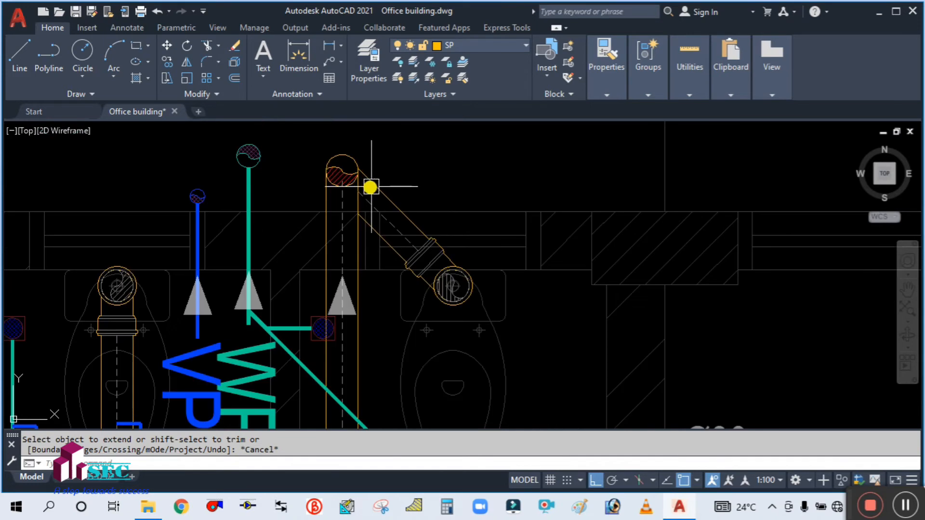
pyautogui.scroll(-2, 504, 176)
pyautogui.scroll(-6, 477, 178)
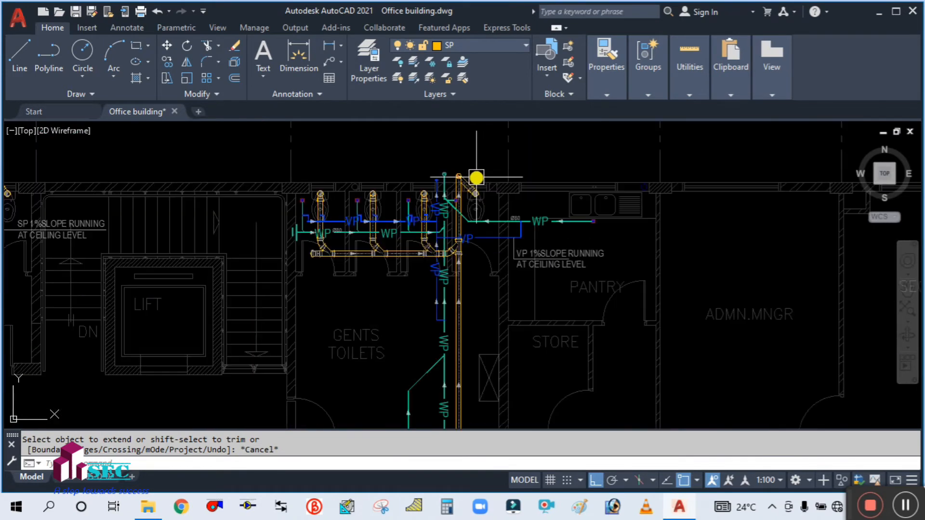
pyautogui.moveTo(373, 287); pyautogui.dragTo(361, 203, button='middle')
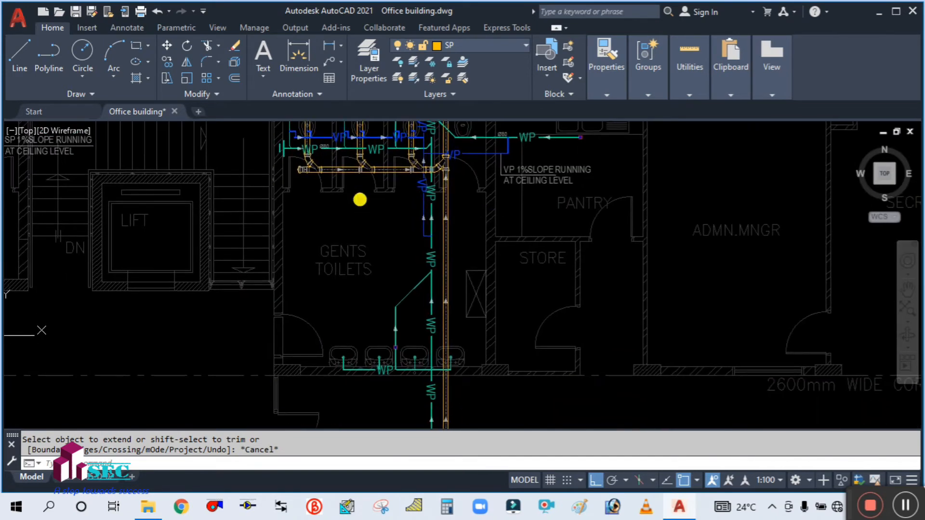
pyautogui.moveTo(459, 273)
pyautogui.mouseDown(button='middle')
pyautogui.moveTo(447, 200)
pyautogui.moveTo(413, 262)
pyautogui.mouseUp(button='middle')
pyautogui.scroll(4, 405, 225)
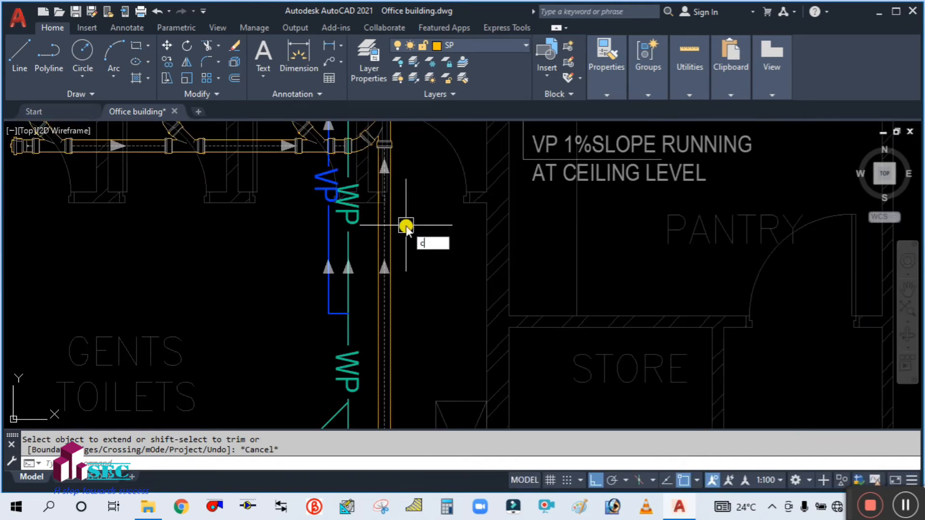
pyautogui.write('o')
pyautogui.press('Return')
pyautogui.scroll(2, 387, 240)
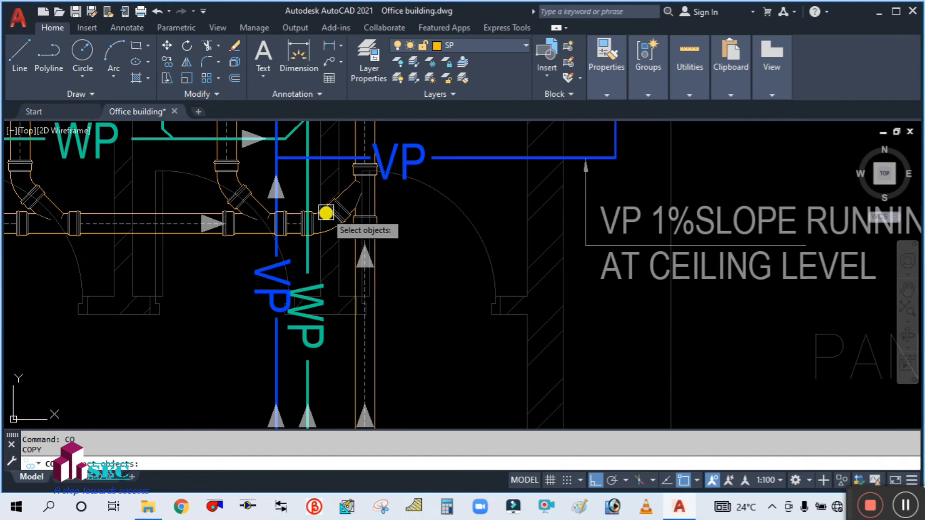
pyautogui.scroll(3, 336, 212)
pyautogui.click(359, 227)
pyautogui.scroll(-5, 366, 227)
pyautogui.scroll(-4, 420, 228)
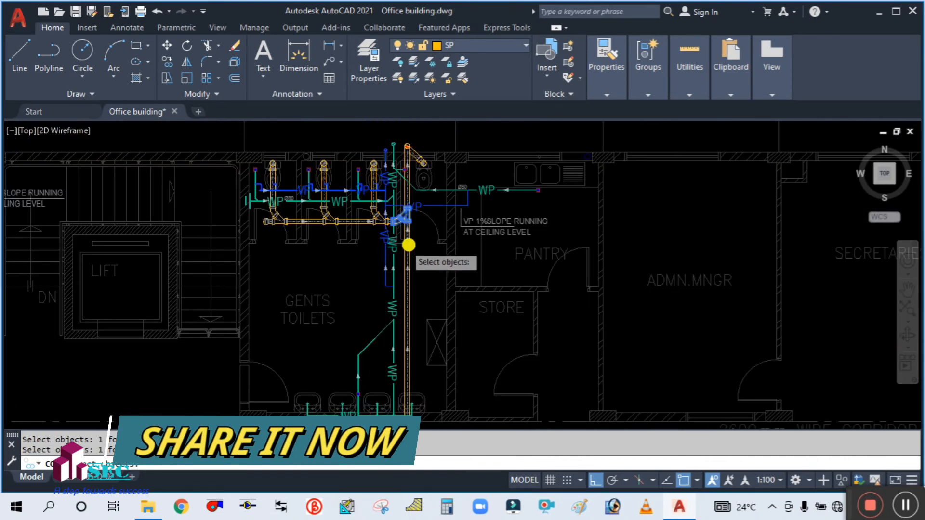
pyautogui.scroll(2, 408, 244)
pyautogui.press('Return')
pyautogui.click(426, 224)
pyautogui.moveTo(425, 316); pyautogui.dragTo(416, 178, button='middle')
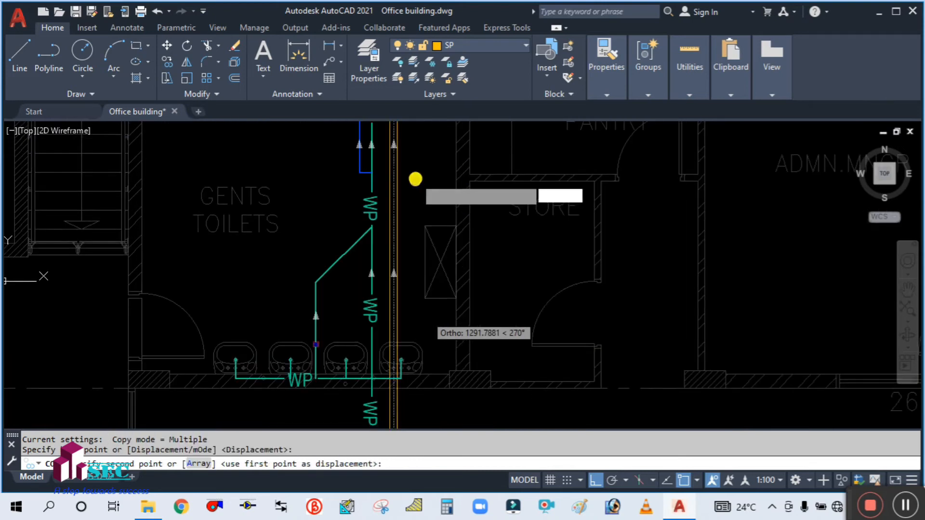
pyautogui.moveTo(409, 283); pyautogui.dragTo(398, 237, button='middle')
pyautogui.scroll(-4, 409, 217)
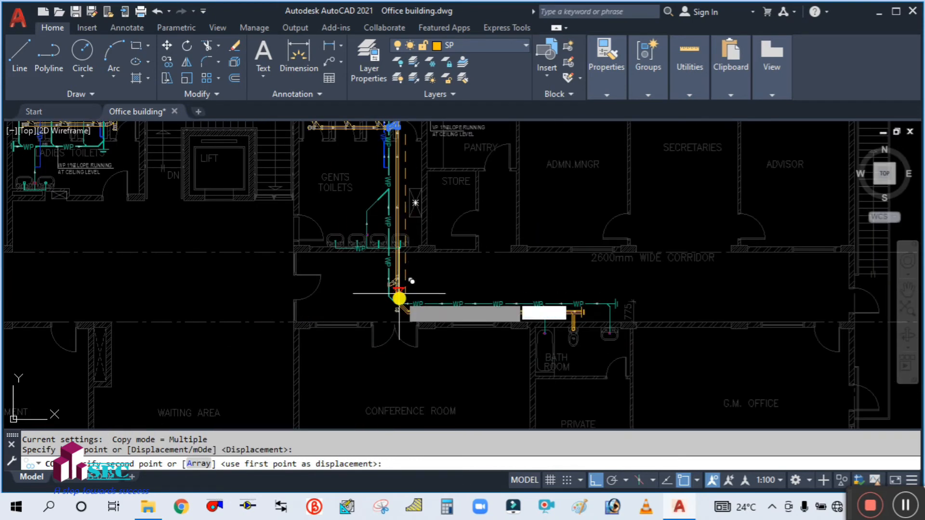
pyautogui.scroll(6, 399, 298)
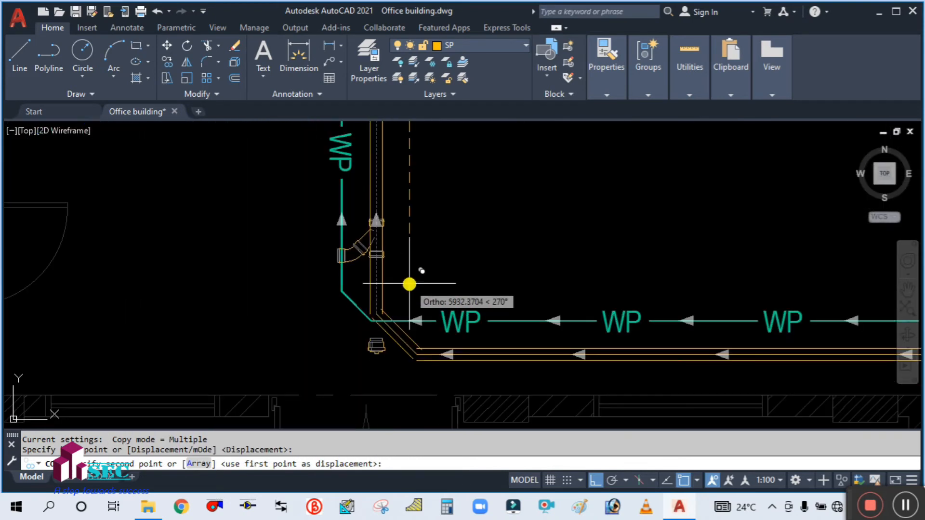
pyautogui.click(414, 256)
pyautogui.press('Return')
pyautogui.moveTo(399, 220); pyautogui.dragTo(397, 268, button='middle')
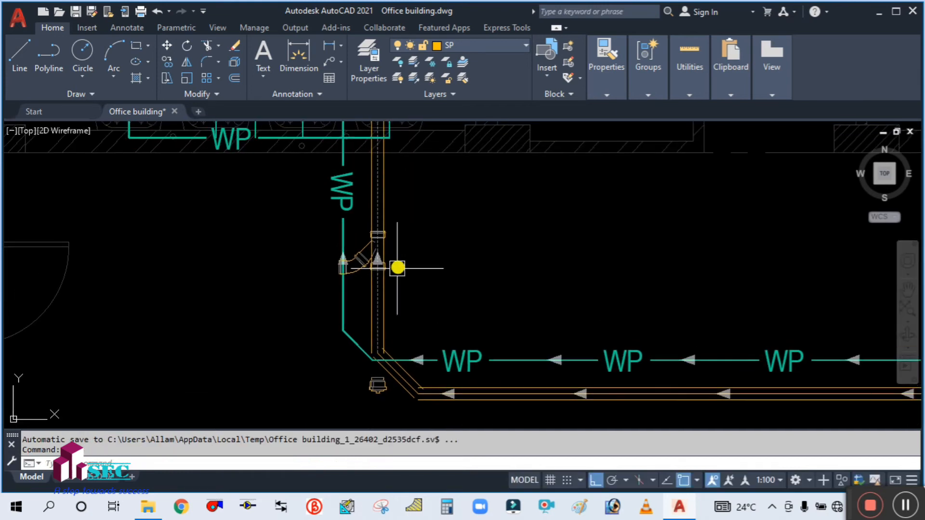
# Mirror the copied Y-branch and bend about the vertical soil pipe's centreline, erasing the source objects
pyautogui.scroll(2, 410, 265)
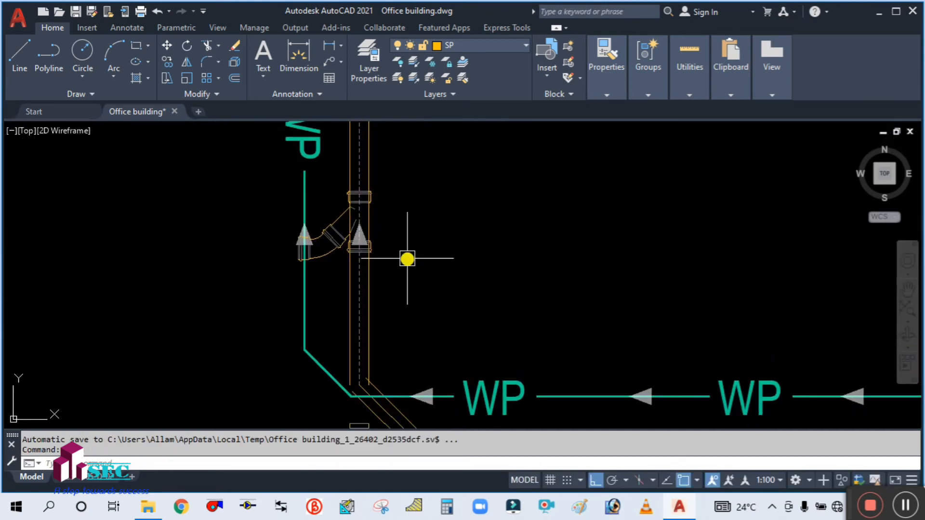
pyautogui.write('MI')
pyautogui.press('Return')
pyautogui.scroll(4, 291, 249)
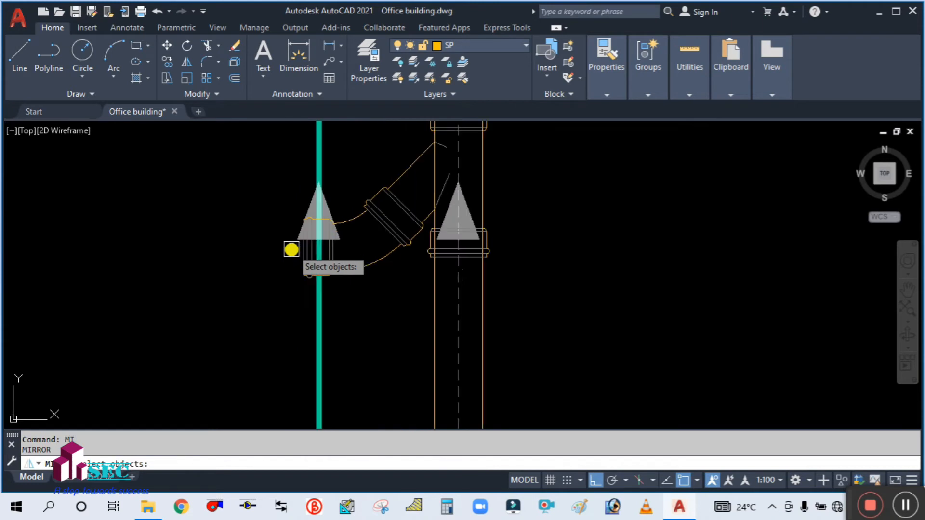
pyautogui.click(414, 281)
pyautogui.click(397, 188)
pyautogui.scroll(-4, 397, 229)
pyautogui.scroll(4, 401, 180)
pyautogui.scroll(7, 401, 180)
pyautogui.press('Return')
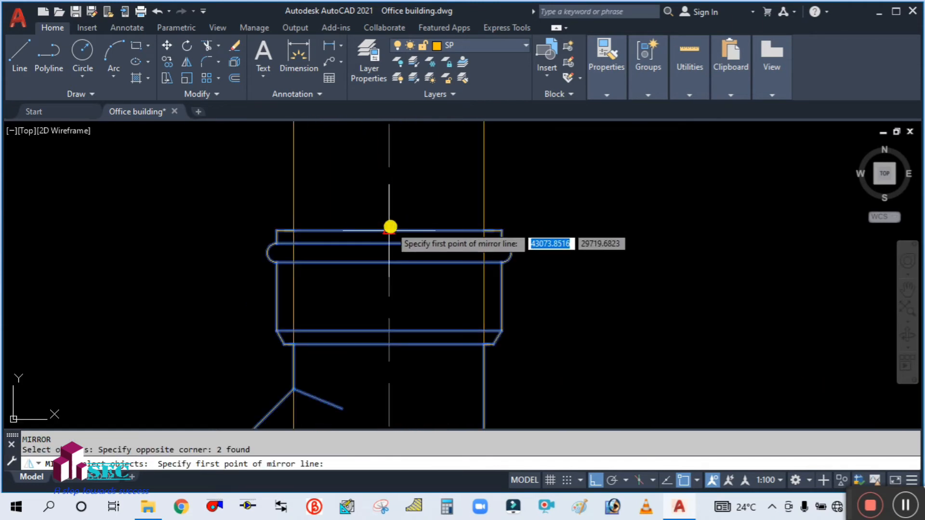
pyautogui.click(389, 230)
pyautogui.click(395, 156)
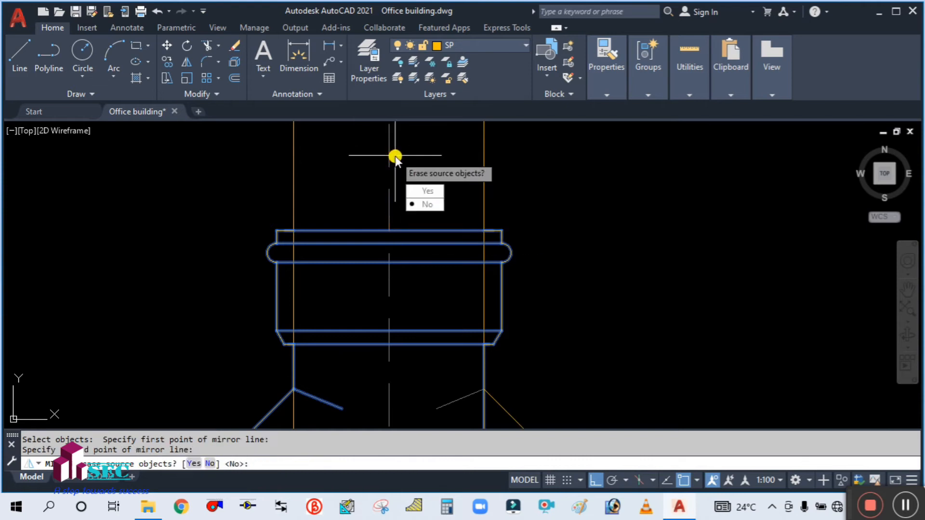
pyautogui.write('y')
pyautogui.press('Return')
pyautogui.press('Escape')
pyautogui.scroll(-6, 364, 167)
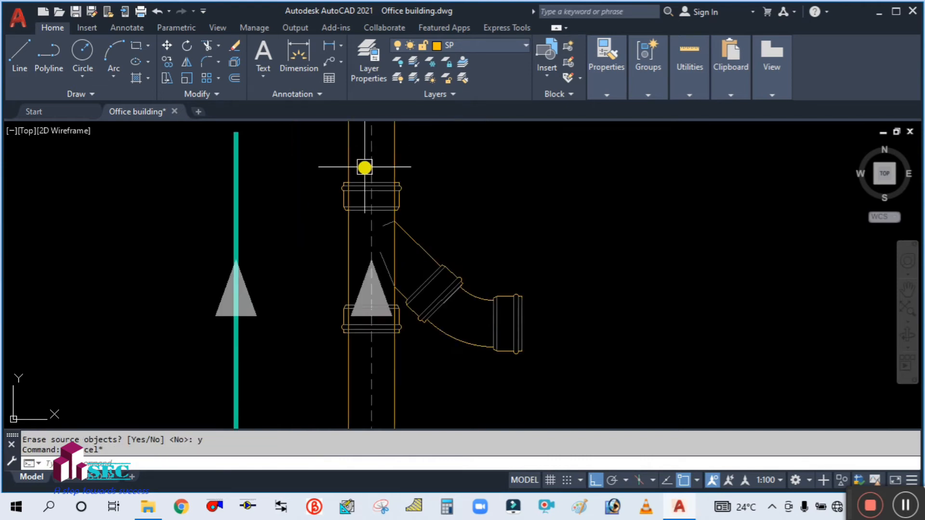
# Move the mirrored Y-branch and bend straight down the vertical soil pipe to the start of the horizontal corridor run
pyautogui.moveTo(444, 300); pyautogui.dragTo(406, 216, button='middle')
pyautogui.scroll(-2, 384, 209)
pyautogui.scroll(-2, 406, 217)
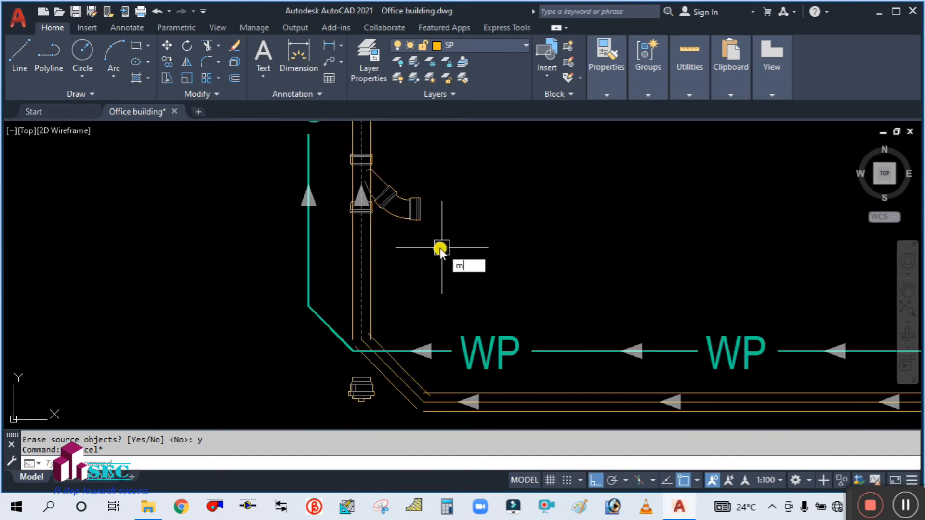
pyautogui.press('Return')
pyautogui.click(417, 205)
pyautogui.scroll(5, 345, 159)
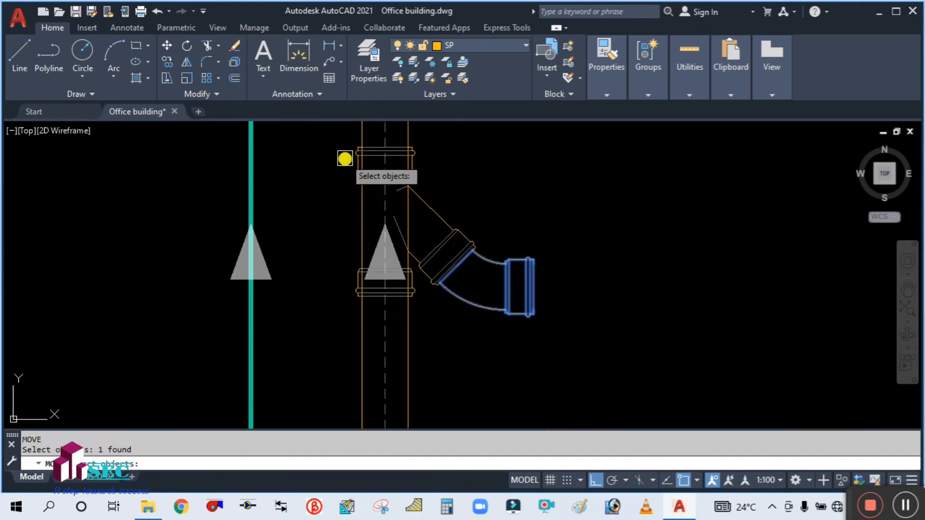
pyautogui.click(375, 154)
pyautogui.scroll(-5, 366, 152)
pyautogui.scroll(5, 403, 169)
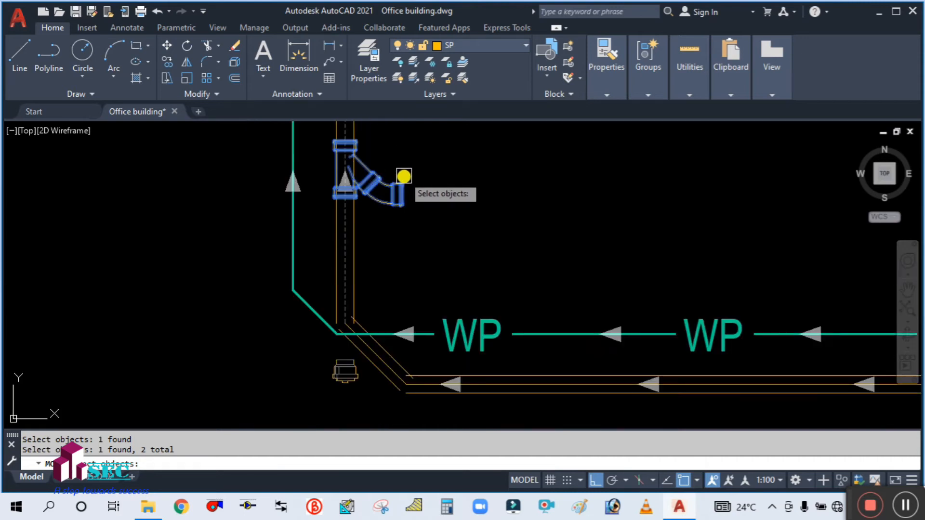
pyautogui.scroll(-2, 403, 176)
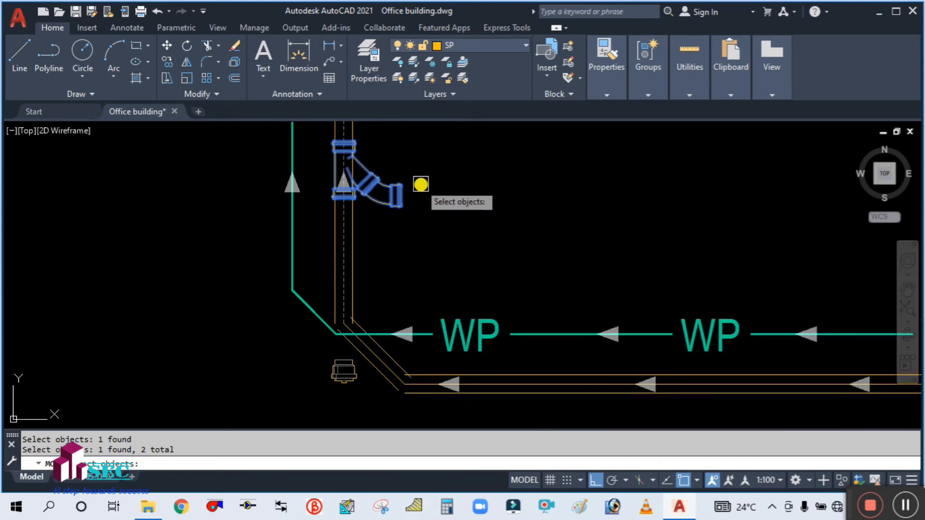
pyautogui.scroll(2, 413, 207)
pyautogui.press('Return')
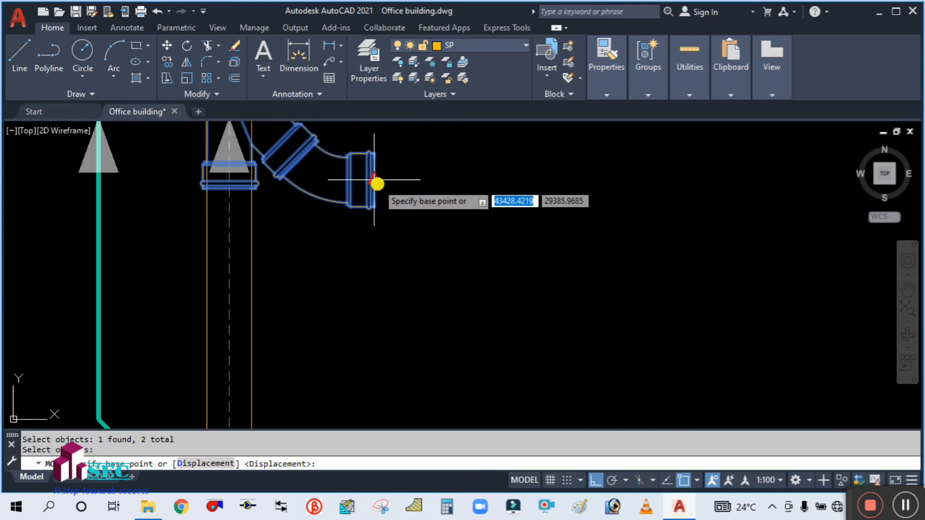
pyautogui.scroll(2, 378, 182)
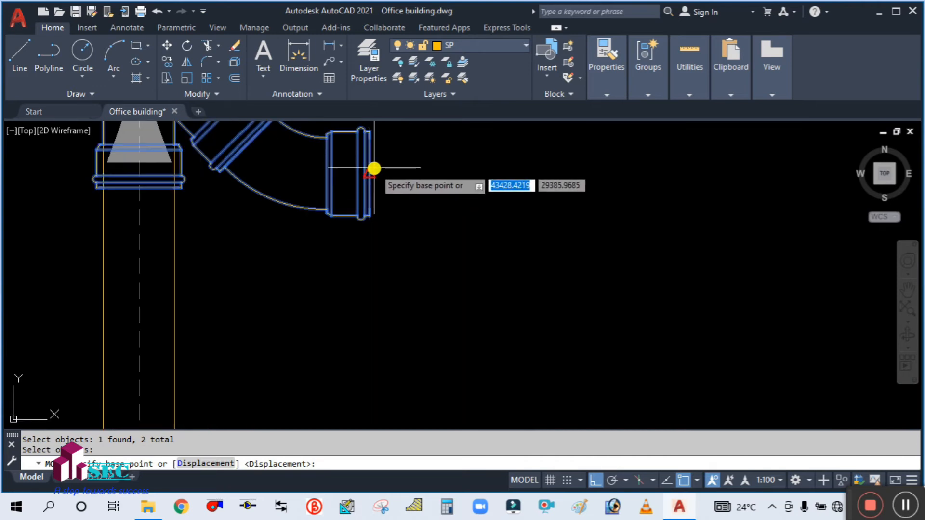
pyautogui.click(374, 168)
pyautogui.scroll(-2, 371, 175)
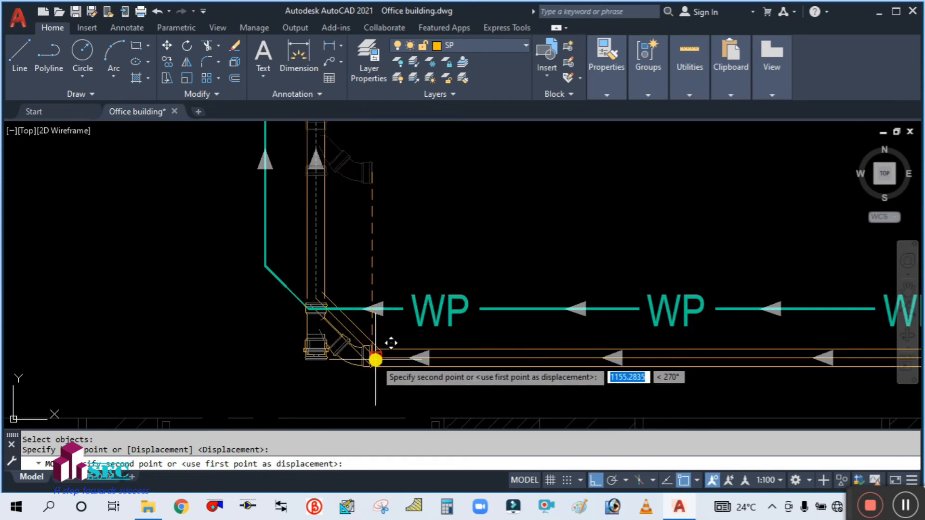
pyautogui.scroll(2, 375, 358)
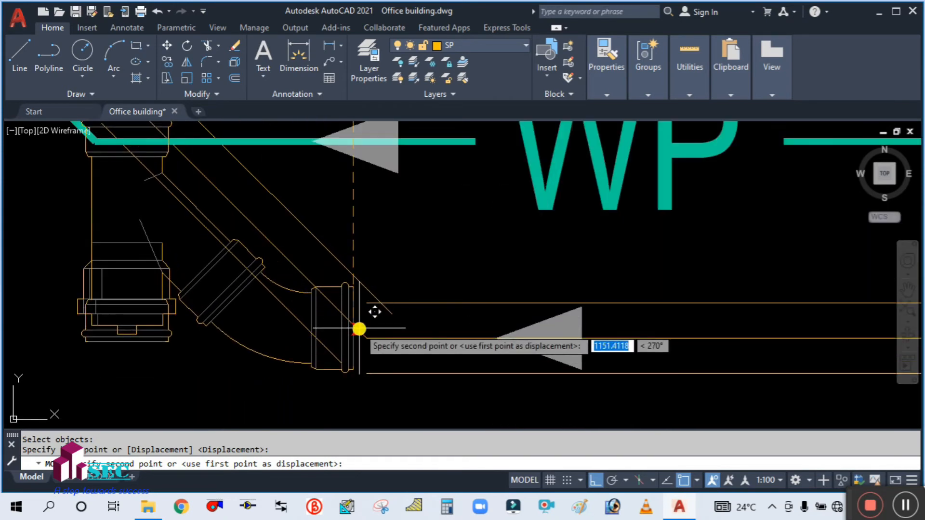
pyautogui.scroll(2, 355, 306)
pyautogui.scroll(-2, 353, 307)
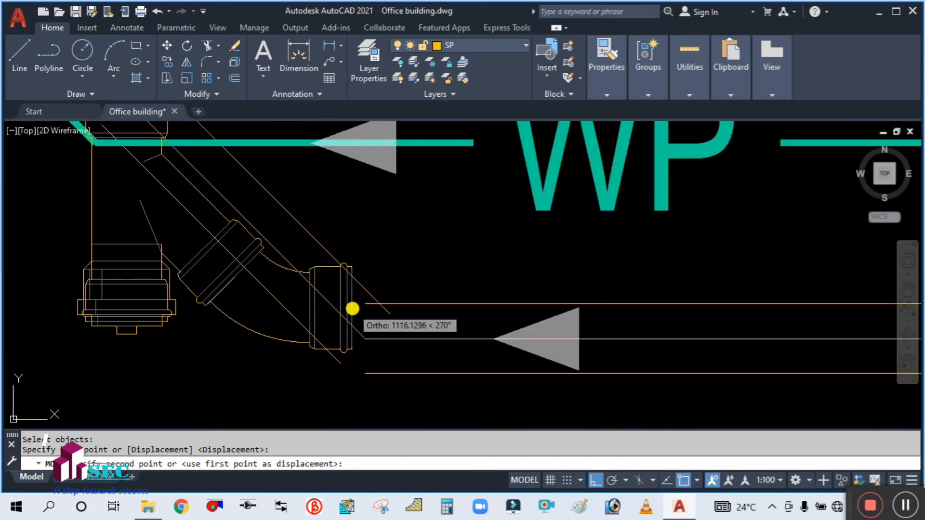
pyautogui.scroll(3, 352, 324)
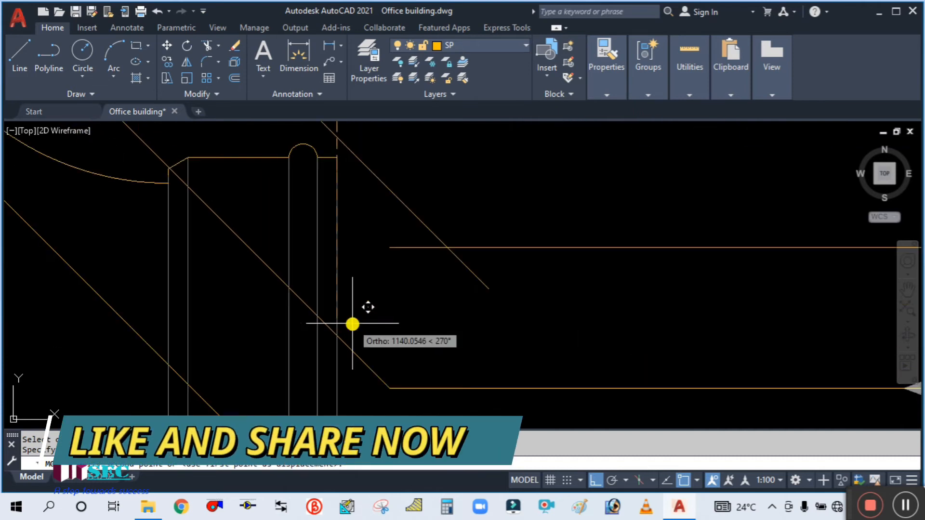
pyautogui.click(352, 323)
pyautogui.scroll(-6, 339, 259)
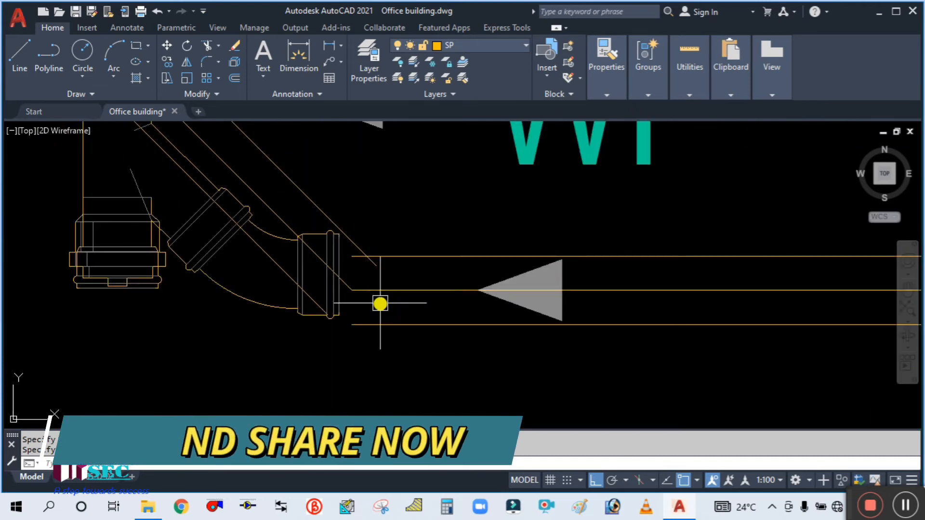
# Stretch the end of the horizontal run's centreline through the bend towards the vertical soil pipe
pyautogui.scroll(2, 392, 289)
pyautogui.click(392, 289)
pyautogui.scroll(2, 352, 292)
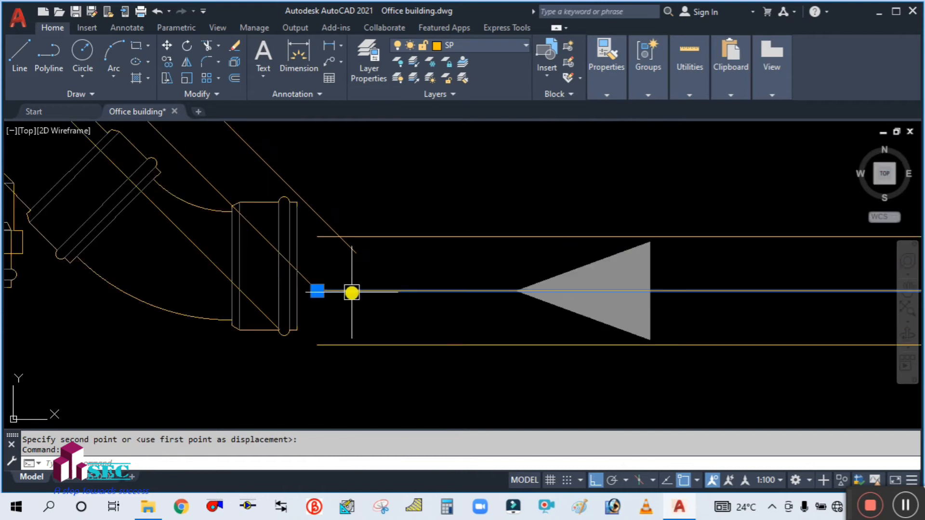
pyautogui.click(317, 292)
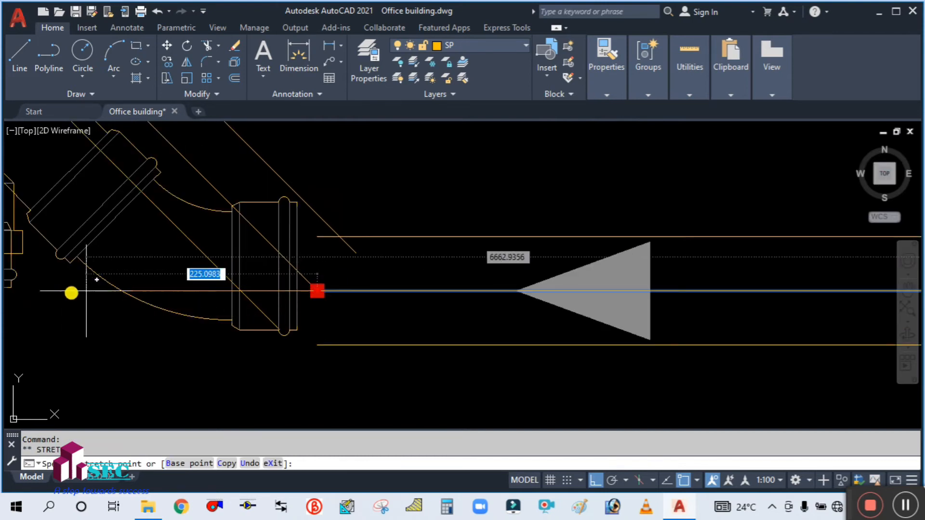
pyautogui.press('Escape')
pyautogui.scroll(-4, 292, 319)
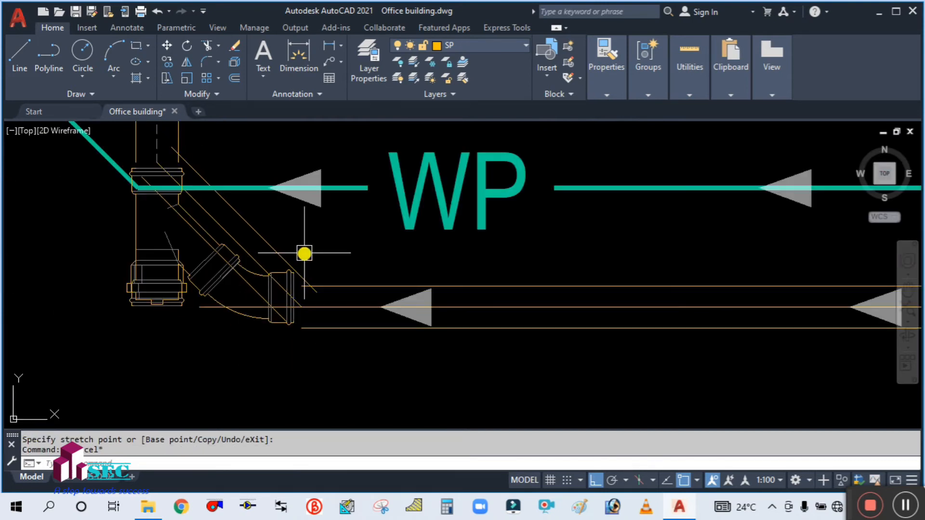
# Move the Y-branch and bend vertically so the midpoint of the bend's socket edge sits on the horizontal run's centreline
pyautogui.write('m')
pyautogui.press('Return')
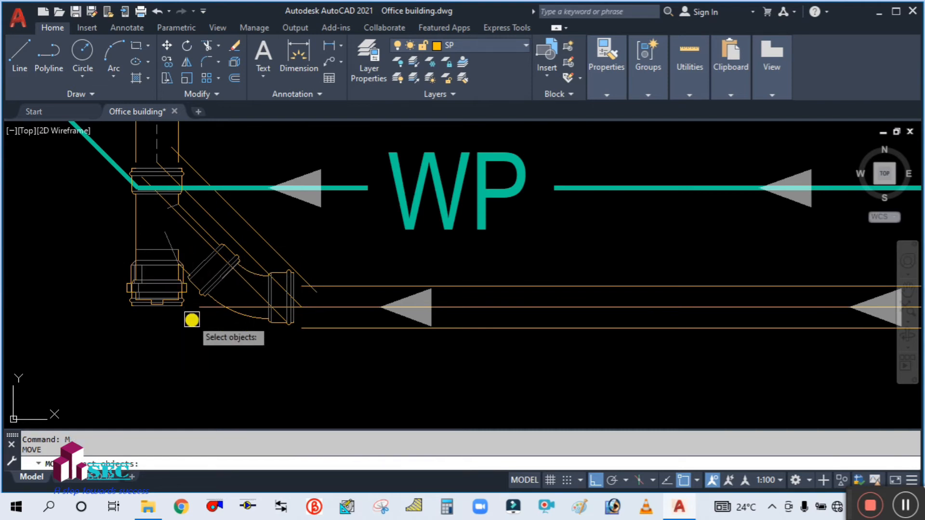
pyautogui.scroll(1, 227, 388)
pyautogui.scroll(1, 308, 336)
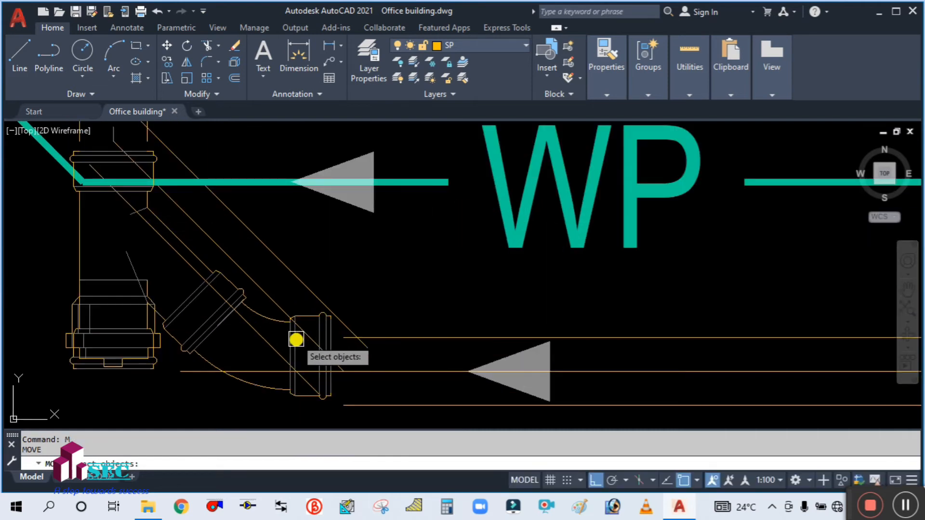
pyautogui.click(295, 339)
pyautogui.scroll(-4, 302, 359)
pyautogui.scroll(4, 274, 316)
pyautogui.click(159, 264)
pyautogui.scroll(-3, 268, 231)
pyautogui.scroll(4, 304, 322)
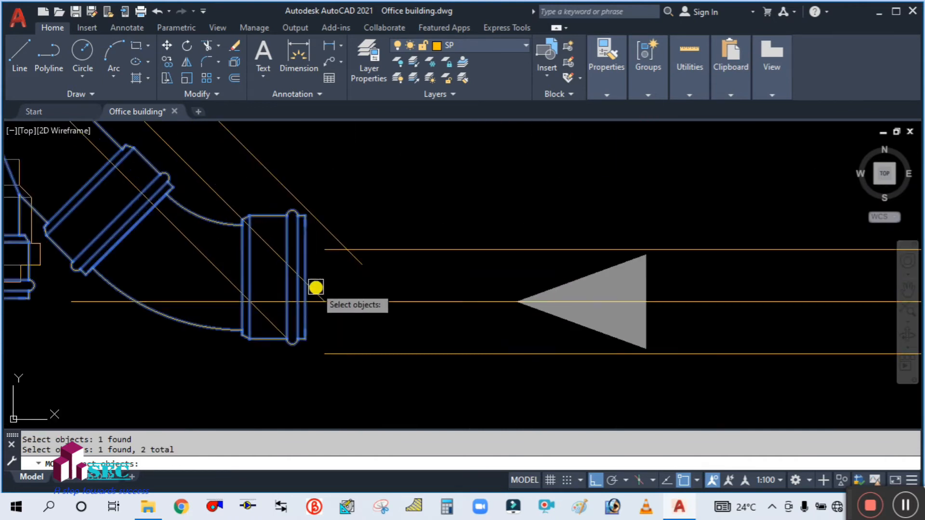
pyautogui.scroll(2, 314, 289)
pyautogui.press('Return')
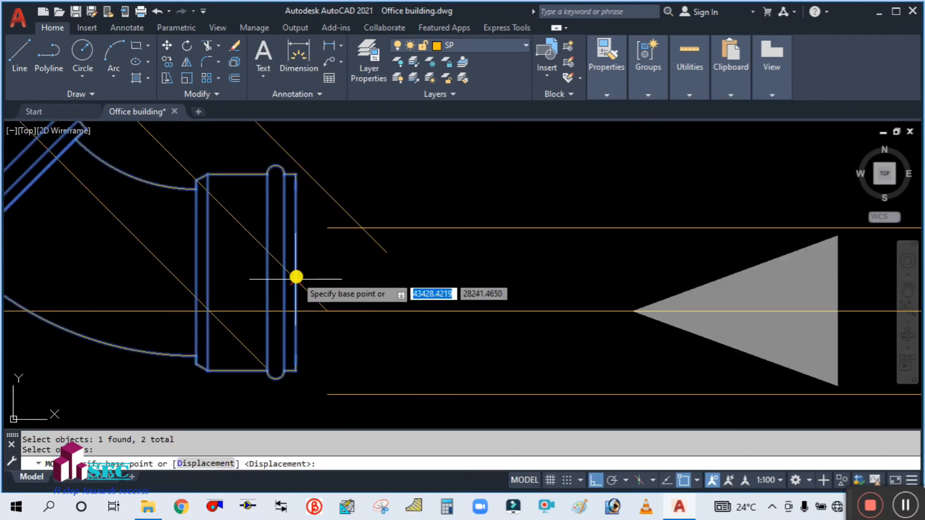
pyautogui.scroll(2, 296, 276)
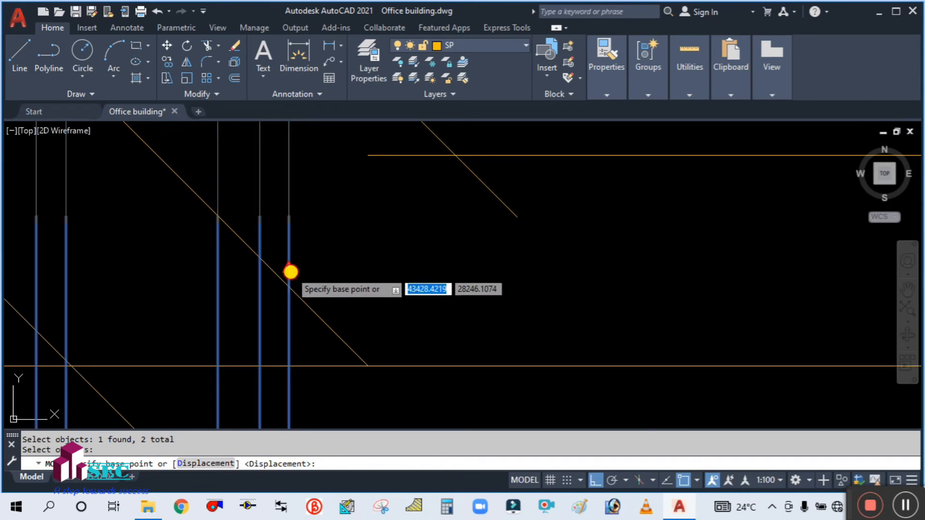
pyautogui.click(291, 273)
pyautogui.scroll(-2, 291, 272)
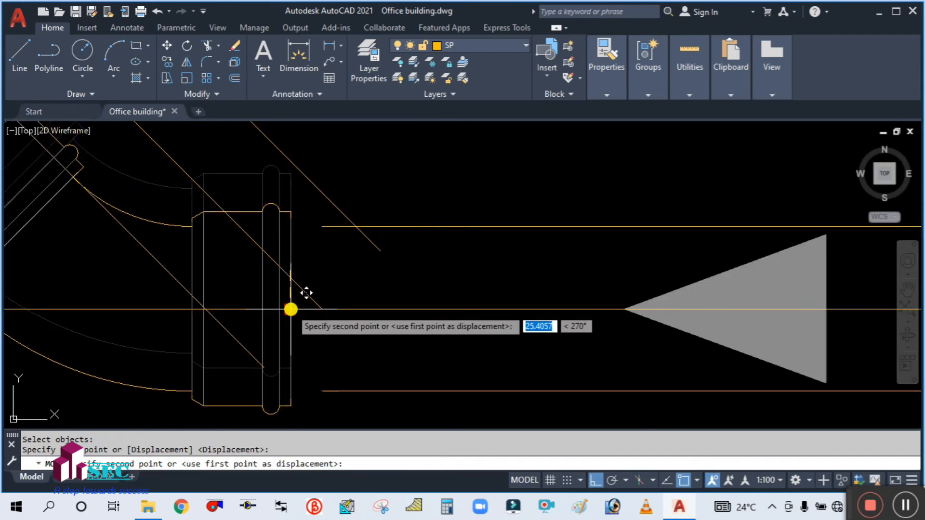
pyautogui.click(316, 271)
pyautogui.scroll(-3, 319, 286)
# Move the end cap fitting down by its top midpoint into the Y-branch's lower socket
pyautogui.moveTo(239, 308)
pyautogui.mouseDown(button='middle')
pyautogui.moveTo(289, 374)
pyautogui.moveTo(322, 278)
pyautogui.mouseUp(button='middle')
pyautogui.press('Return')
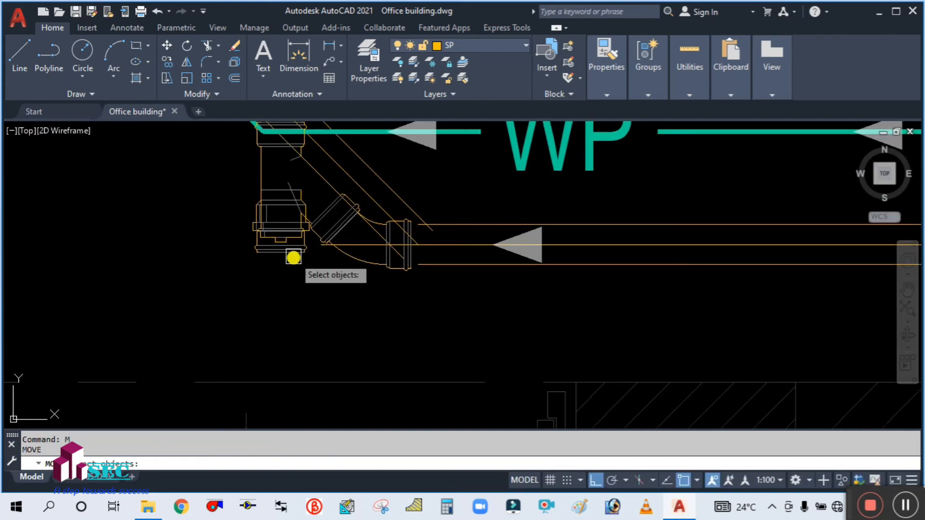
pyautogui.click(267, 255)
pyautogui.press('Escape')
pyautogui.scroll(3, 250, 240)
pyautogui.press('Return')
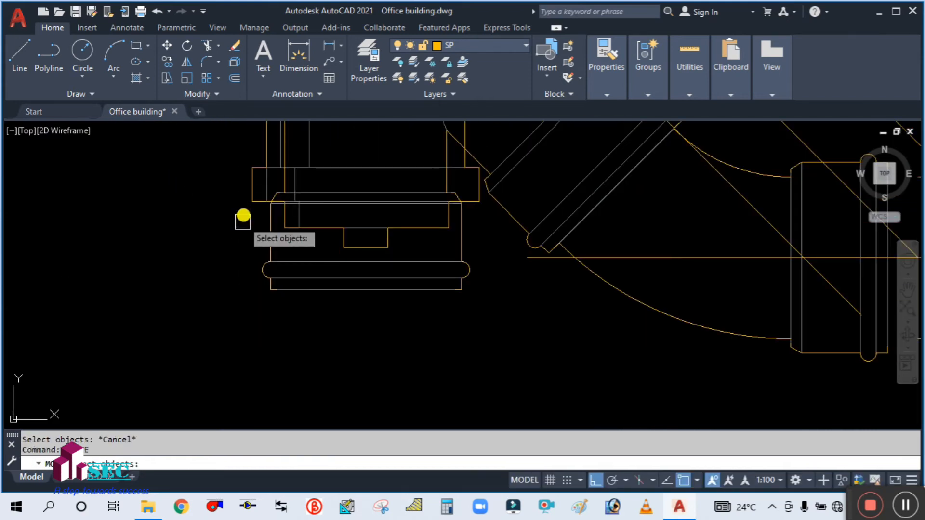
pyautogui.click(248, 202)
pyautogui.scroll(-1, 255, 285)
pyautogui.scroll(-2, 255, 284)
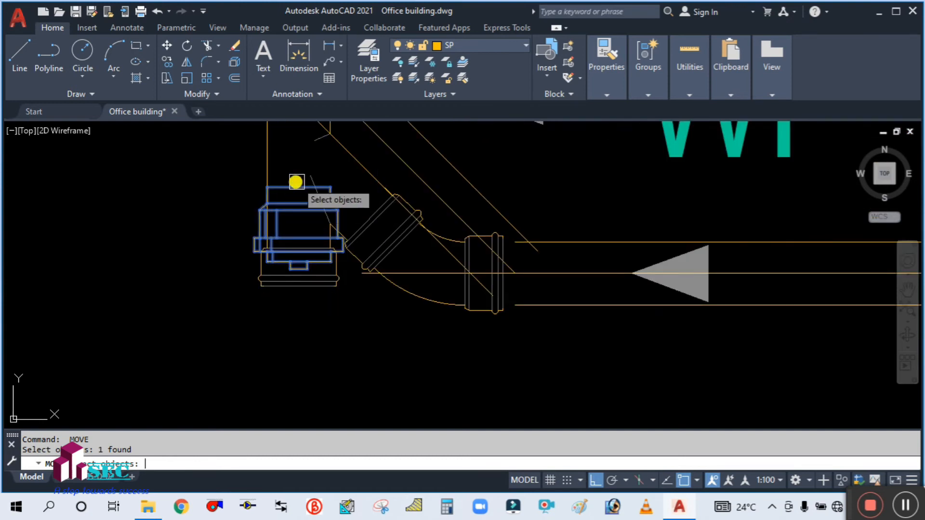
pyautogui.press('Return')
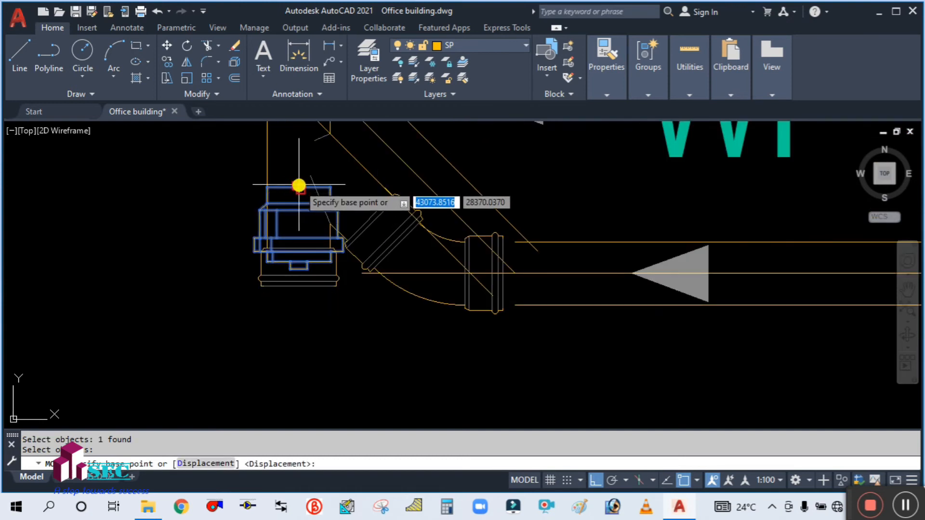
pyautogui.click(299, 185)
pyautogui.click(294, 283)
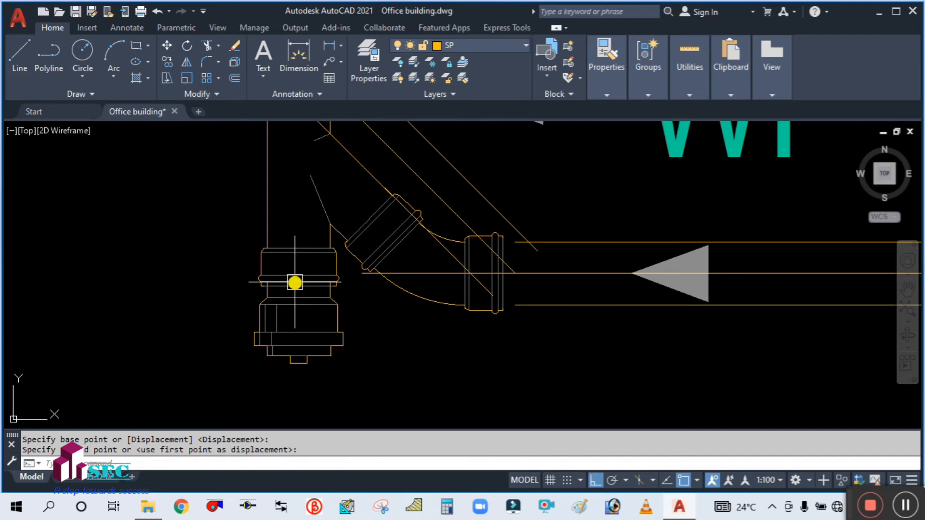
# Move the end cap's top midpoint onto the outer edge of the Y-branch's lower socket
pyautogui.scroll(2, 328, 326)
pyautogui.press('Return')
pyautogui.click(331, 331)
pyautogui.scroll(4, 273, 271)
pyautogui.press('Return')
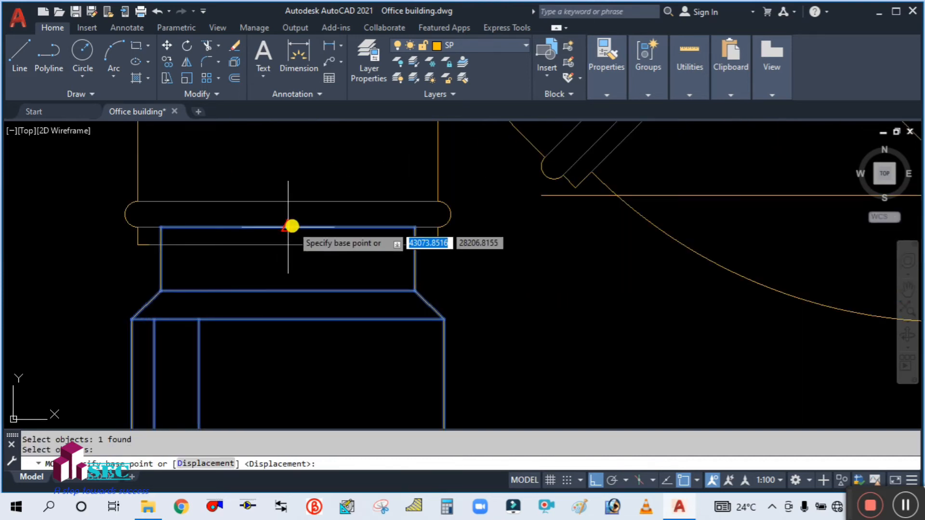
pyautogui.click(292, 225)
pyautogui.click(286, 243)
pyautogui.scroll(-4, 300, 226)
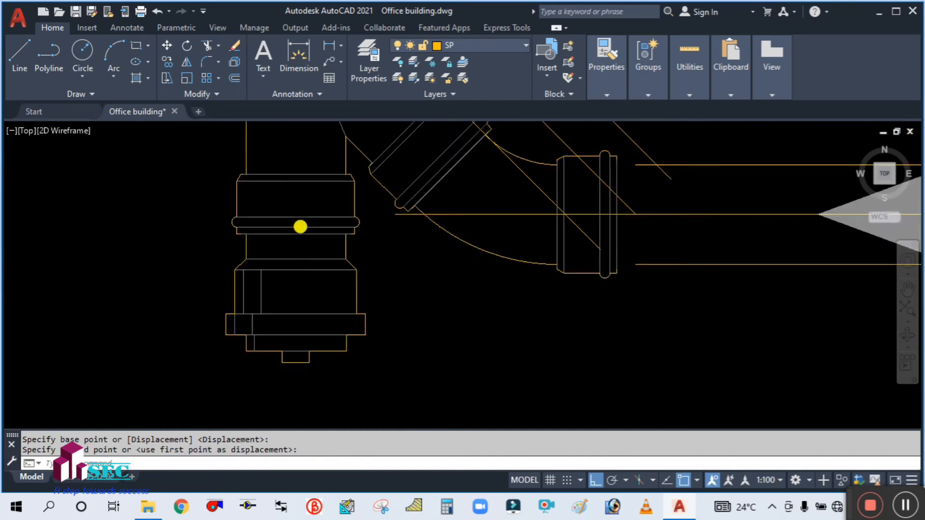
pyautogui.press('Return')
pyautogui.click(337, 287)
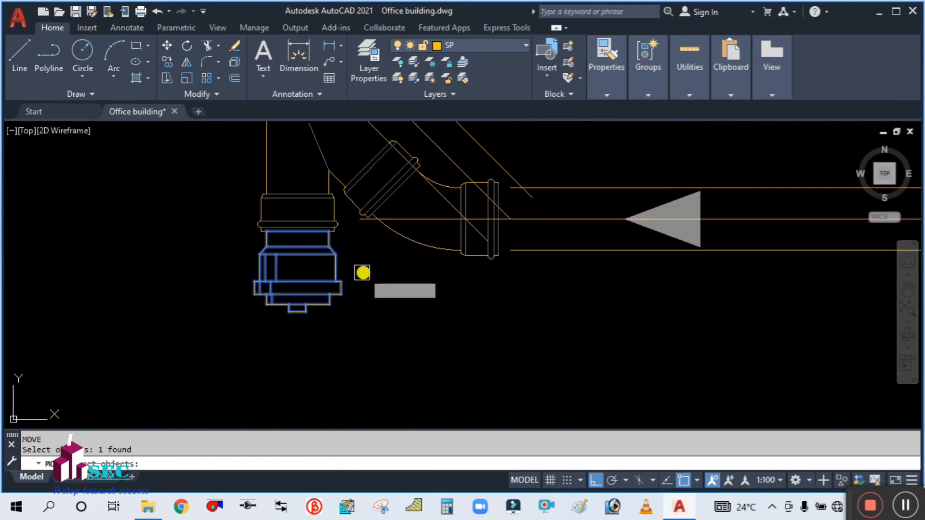
pyautogui.press('Return')
pyautogui.click(375, 268)
pyautogui.write('4')
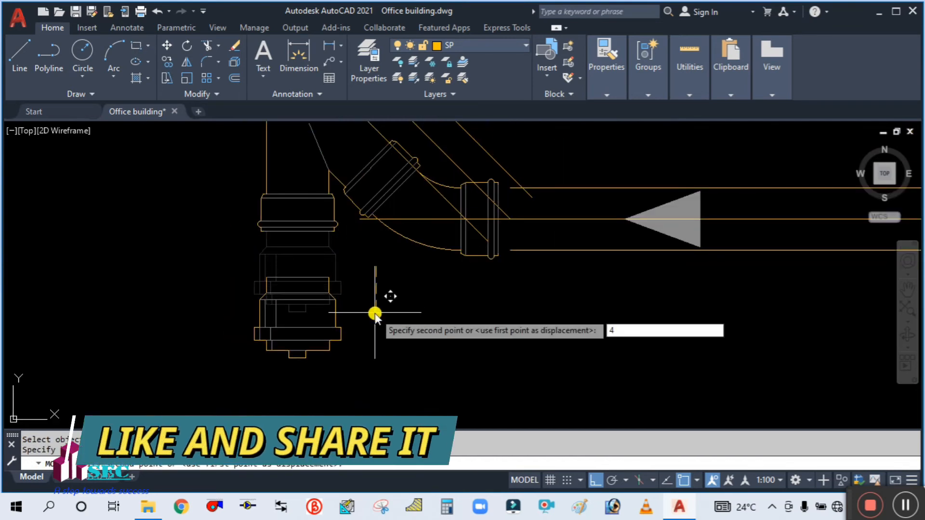
pyautogui.press('Return')
pyautogui.write('5')
pyautogui.press('Escape')
pyautogui.press('Escape')
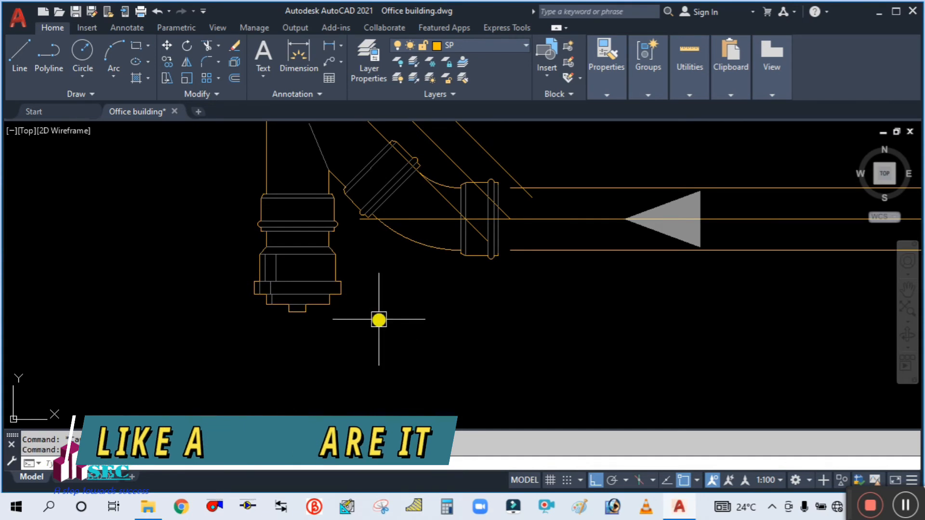
# Move the end cap 50 mm straight down from the Y-branch's lower socket
pyautogui.press('Return')
pyautogui.click(319, 295)
pyautogui.press('Return')
pyautogui.click(380, 288)
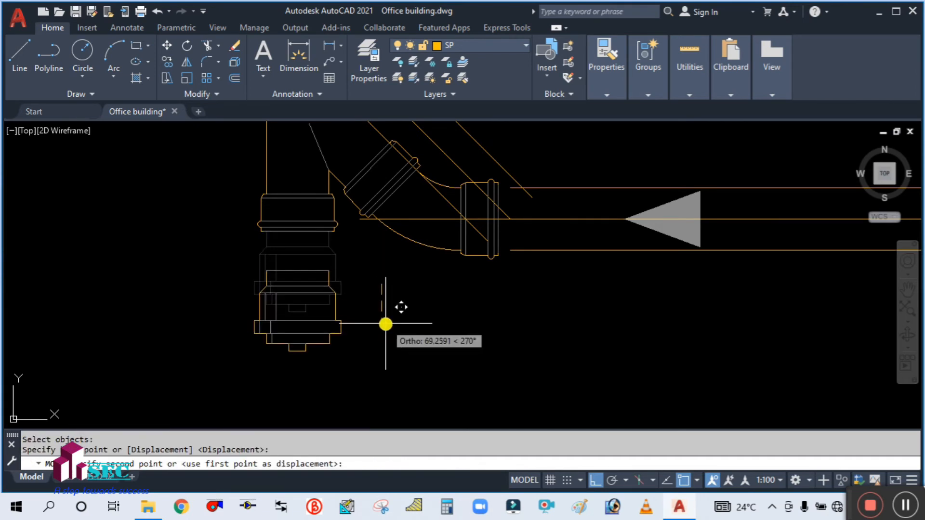
pyautogui.write('5')
pyautogui.press('Return')
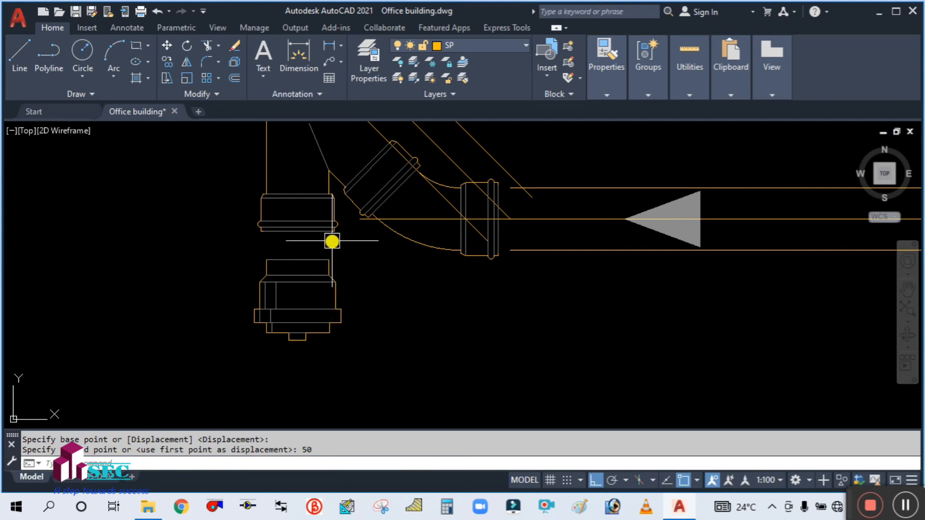
# Draw a 50 mm vertical line from the end cap's top right corner up to the Y-branch socket's edge
pyautogui.scroll(2, 332, 241)
pyautogui.write('L')
pyautogui.press('Return')
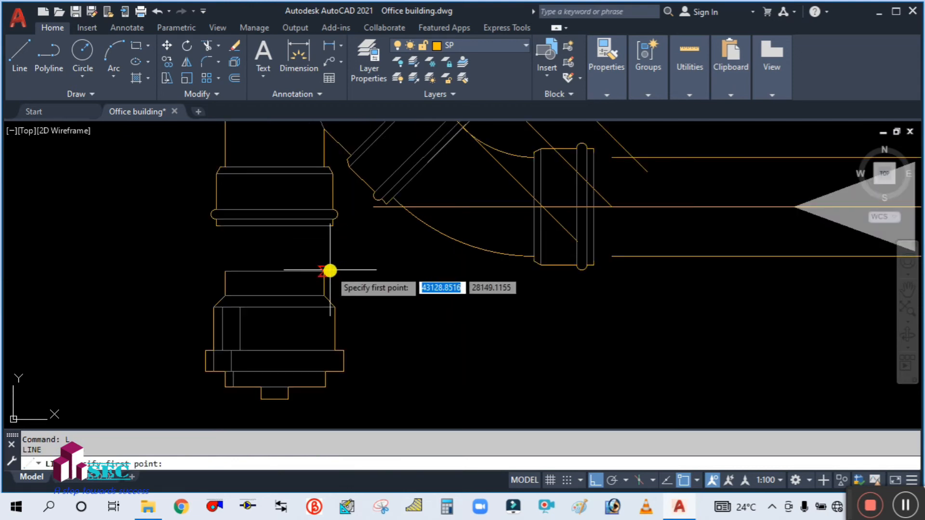
pyautogui.click(330, 271)
pyautogui.scroll(4, 328, 241)
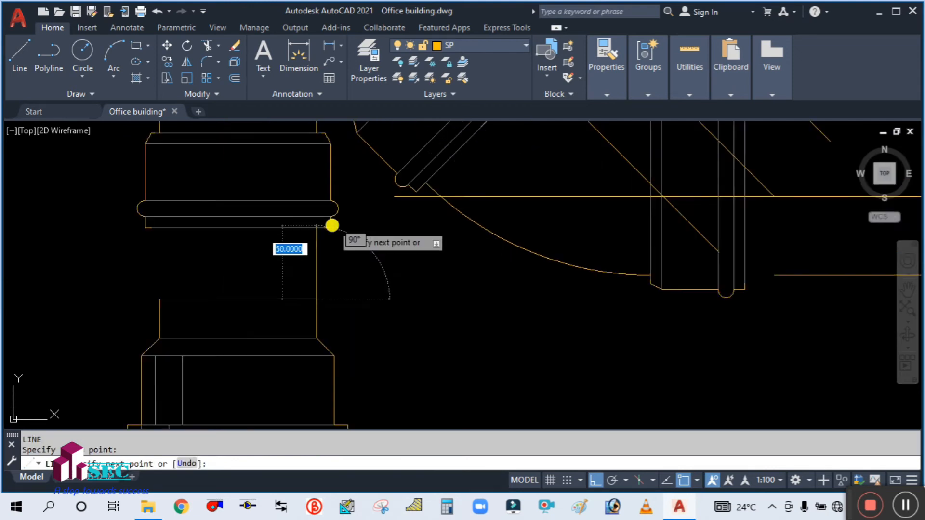
pyautogui.press('Escape')
pyautogui.scroll(-3, 318, 238)
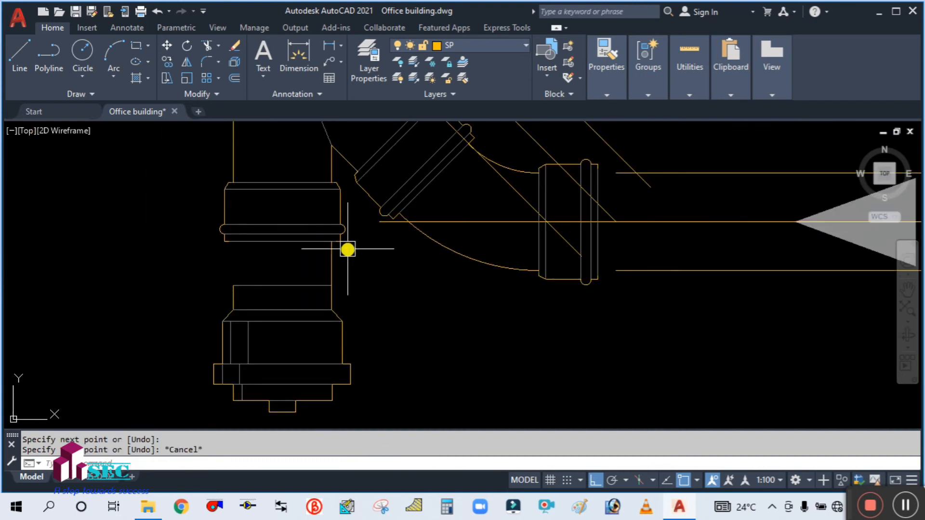
# Draw a 50 mm vertical line from the end cap's top left corner up to the Y-branch's lower socket edge
pyautogui.press('Return')
pyautogui.click(231, 287)
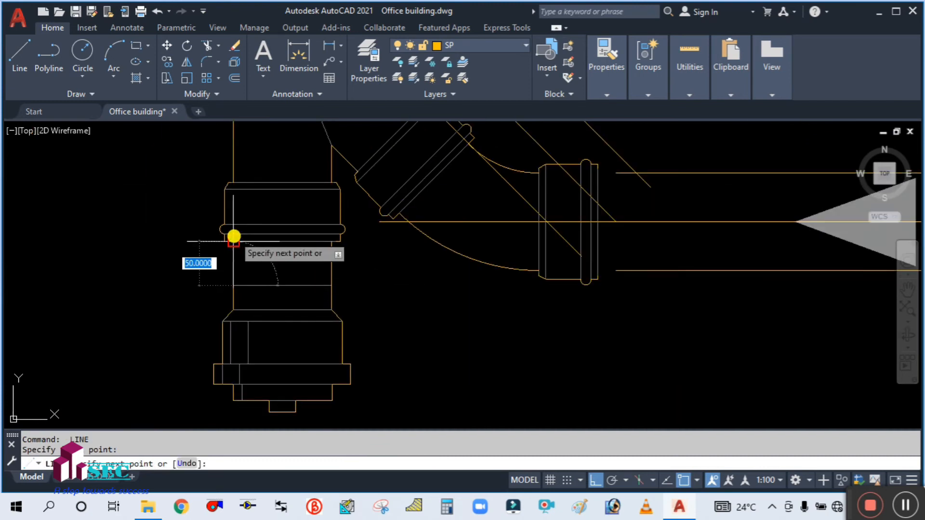
pyautogui.scroll(5, 233, 236)
pyautogui.click(224, 256)
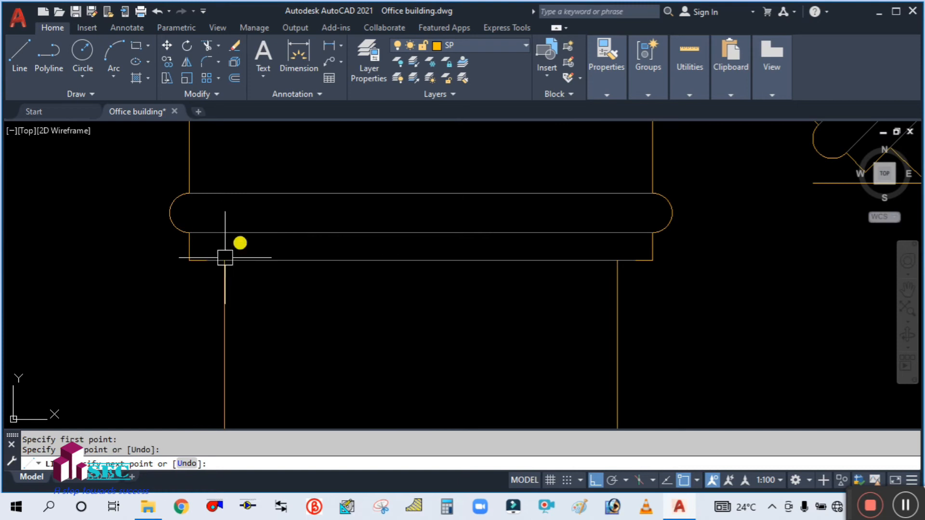
pyautogui.press('Escape')
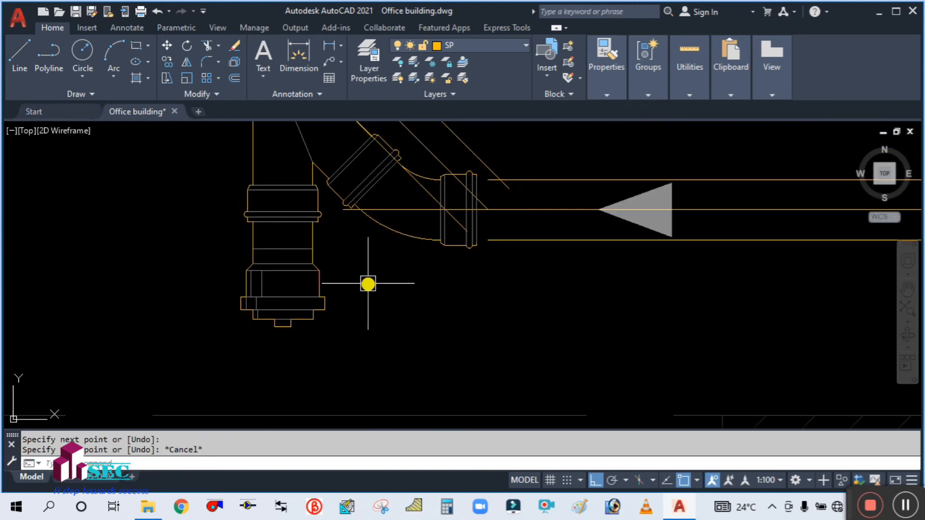
# Extend the vertical soil pipe's lines down to the edge of the Y-branch's upper socket
pyautogui.scroll(-3, 368, 284)
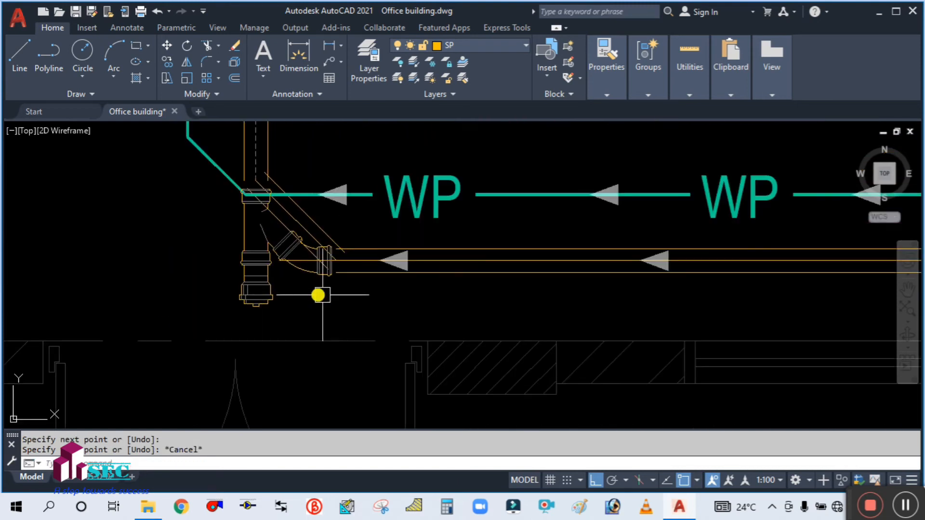
pyautogui.scroll(2, 302, 192)
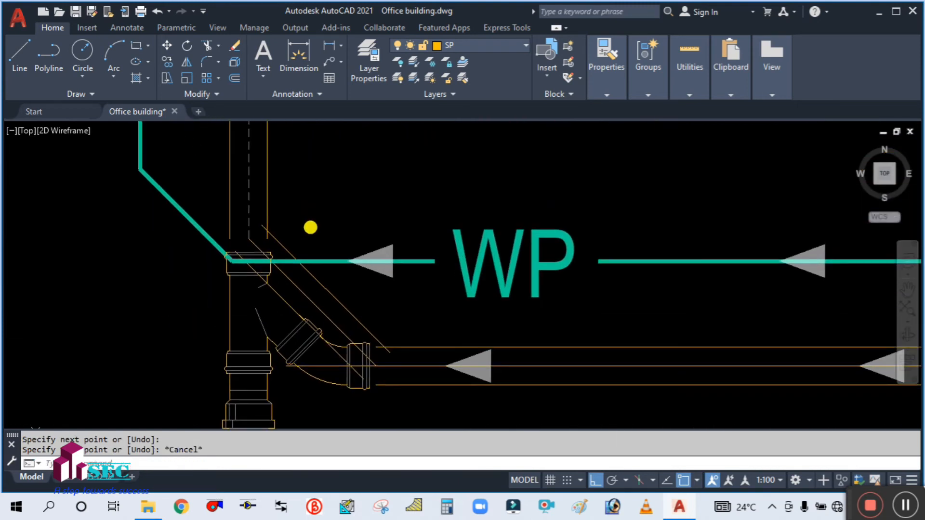
pyautogui.press('Return')
pyautogui.moveTo(290, 207); pyautogui.dragTo(219, 192)
pyautogui.press('Return')
pyautogui.scroll(3, 249, 251)
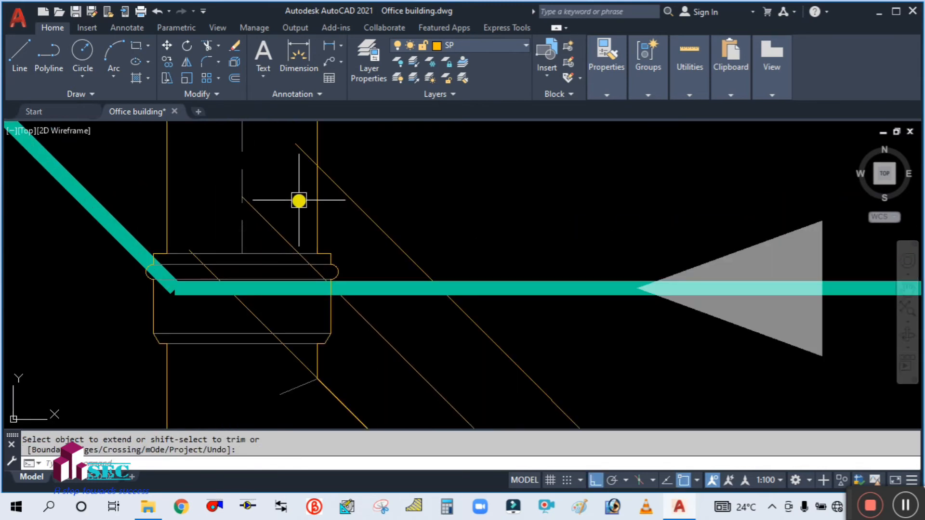
pyautogui.scroll(-2, 298, 201)
pyautogui.moveTo(337, 301); pyautogui.dragTo(331, 233, button='middle')
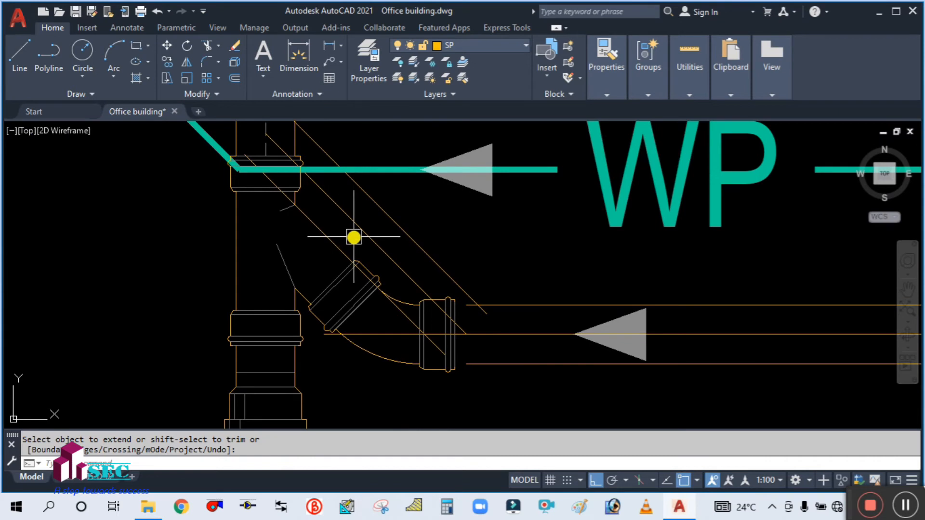
# Erase the three leftover 45-degree pipe lines running across the Y-branch and bend
pyautogui.press('Escape')
pyautogui.click(382, 211)
pyautogui.press('Delete')
pyautogui.click(368, 233)
pyautogui.press('Delete')
pyautogui.scroll(2, 387, 304)
pyautogui.click(400, 315)
pyautogui.press('Delete')
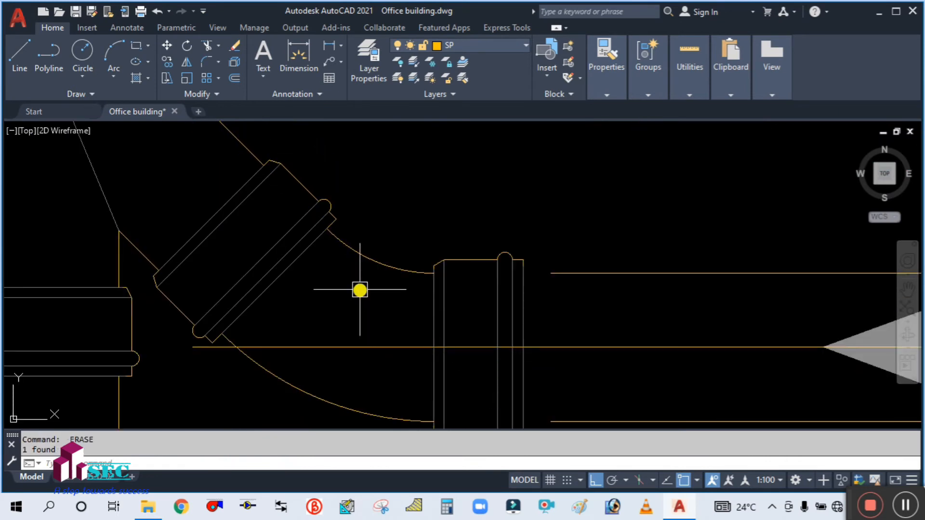
# Extend the horizontal soil pipe's lines to meet the bend's socket
pyautogui.scroll(-2, 360, 289)
pyautogui.scroll(-2, 357, 291)
pyautogui.scroll(2, 414, 314)
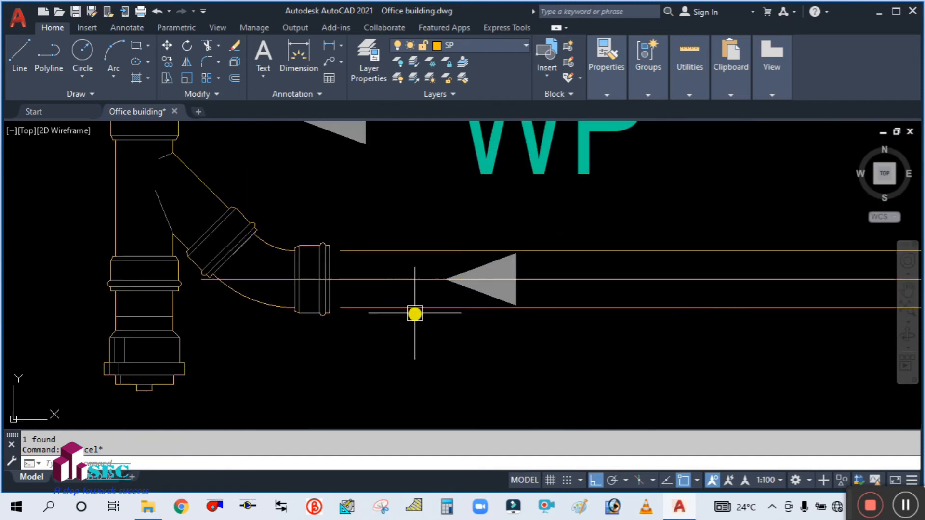
pyautogui.press('Return')
pyautogui.moveTo(378, 351)
pyautogui.mouseDown()
pyautogui.moveTo(363, 221)
pyautogui.moveTo(354, 265)
pyautogui.mouseUp()
pyautogui.press('Escape')
pyautogui.scroll(-3, 355, 334)
pyautogui.scroll(2, 377, 349)
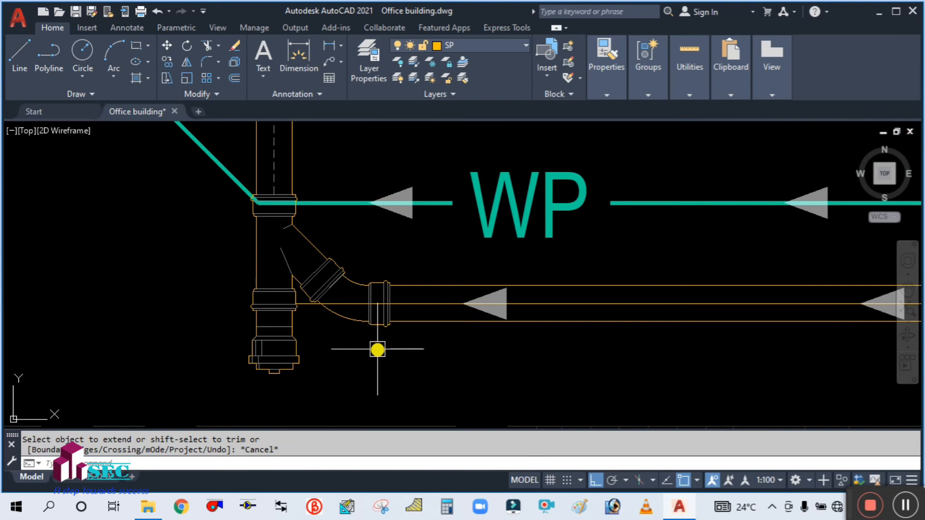
# Trim the horizontal pipe's centreline back to the bend's socket edge, taking the bend and Y-branch socket edges as cutting edges
pyautogui.press('Escape')
pyautogui.write('ts or')
pyautogui.press('Return')
pyautogui.write('t')
pyautogui.press('Return')
pyautogui.scroll(4, 371, 332)
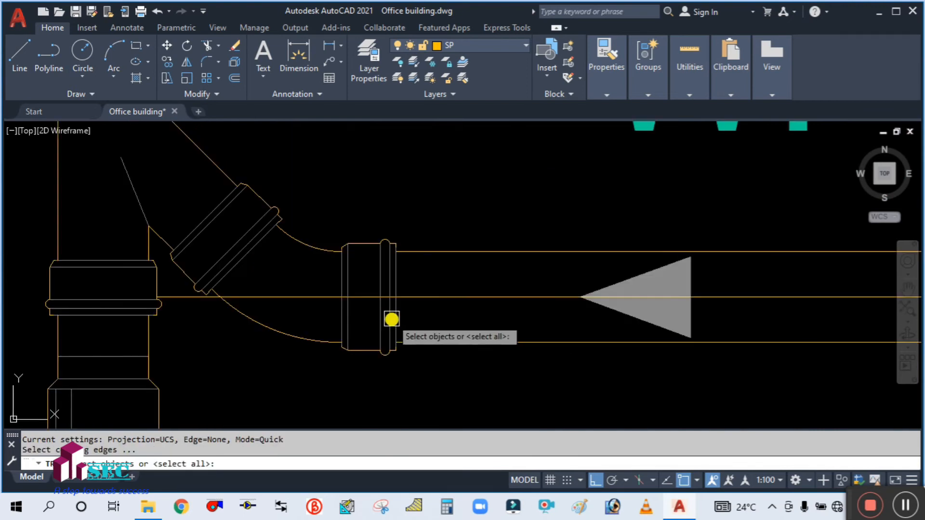
pyautogui.click(395, 316)
pyautogui.scroll(-4, 399, 317)
pyautogui.scroll(4, 304, 183)
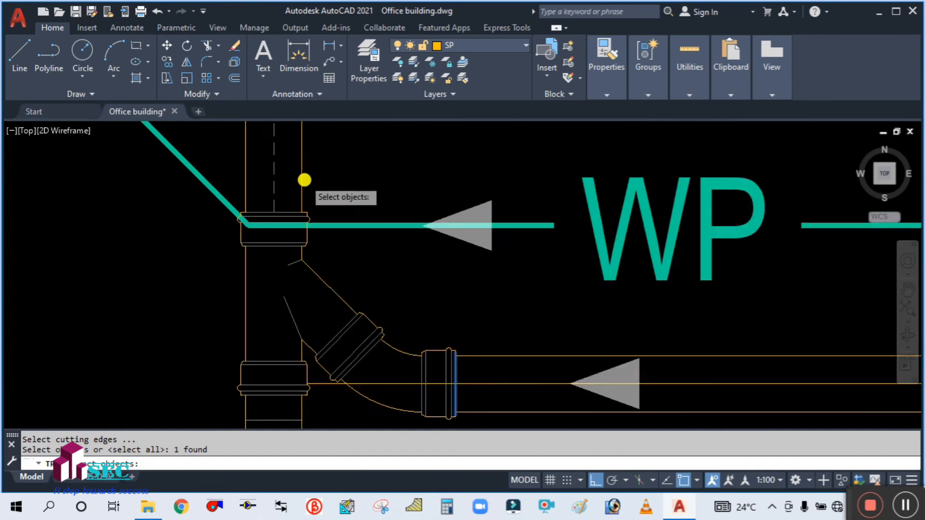
pyautogui.scroll(2, 277, 227)
pyautogui.click(277, 252)
pyautogui.scroll(-4, 297, 248)
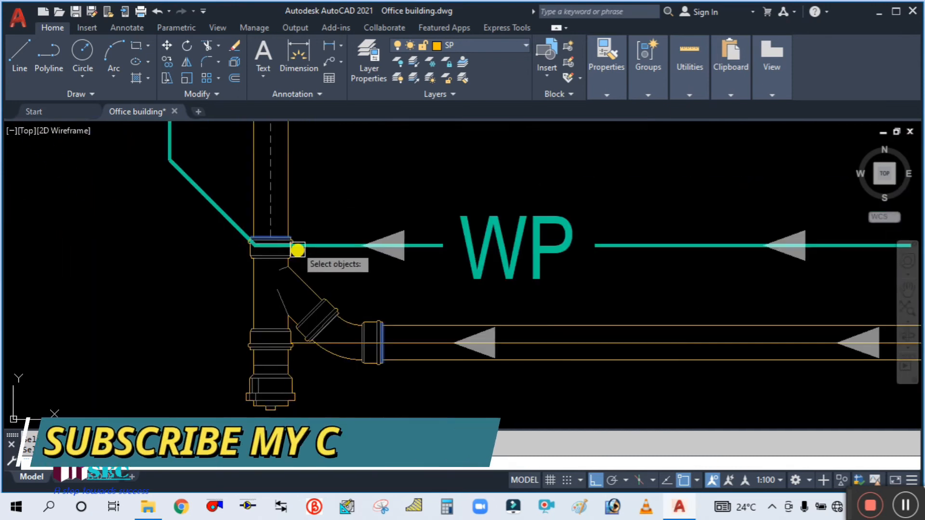
pyautogui.press('Return')
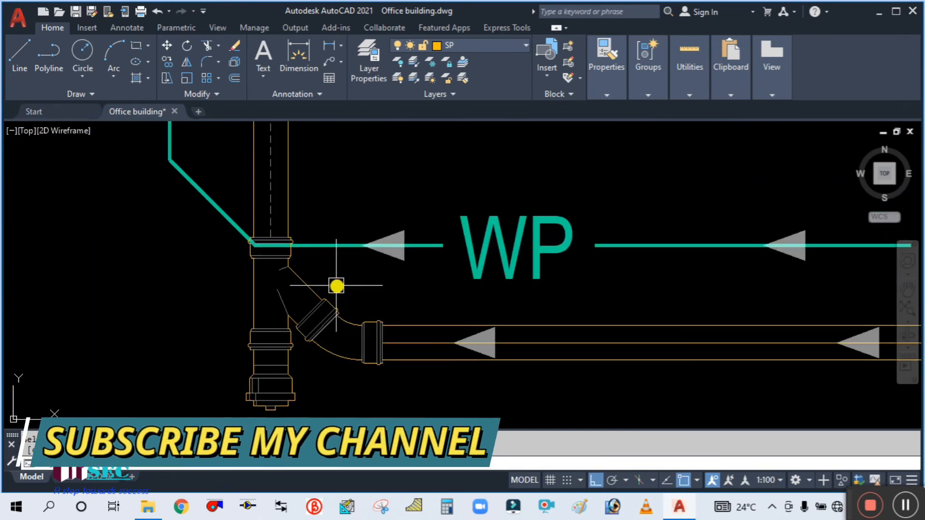
pyautogui.scroll(-4, 190, 289)
pyautogui.press('Escape')
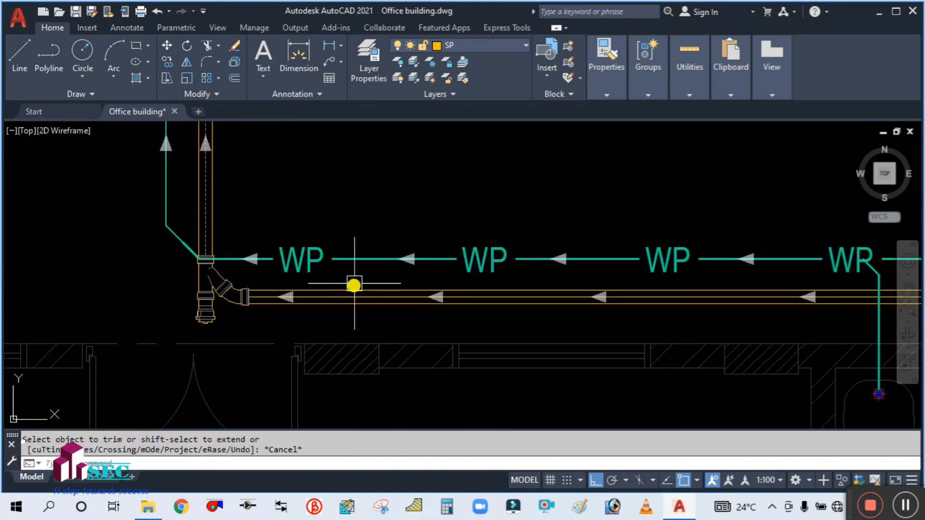
# Match the horizontal soil pipe's centreline to the dashed centreline properties of the vertical pipe
pyautogui.scroll(-4, 358, 261)
pyautogui.scroll(6, 332, 280)
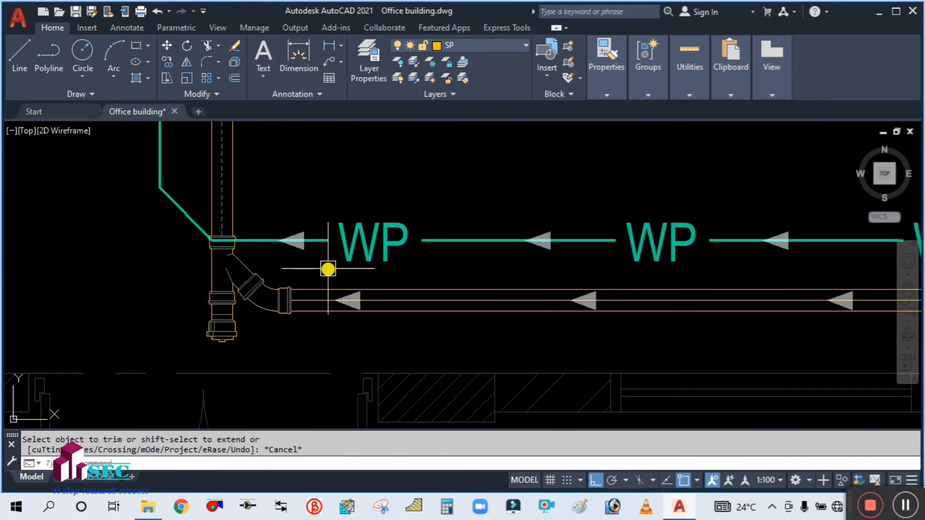
pyautogui.write('ma')
pyautogui.press('Return')
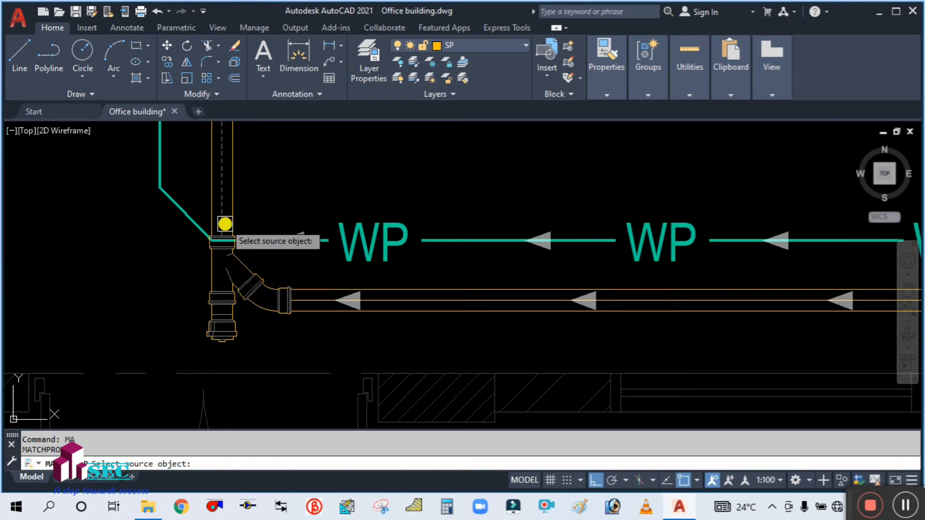
pyautogui.scroll(4, 221, 213)
pyautogui.click(206, 207)
pyautogui.scroll(-4, 233, 244)
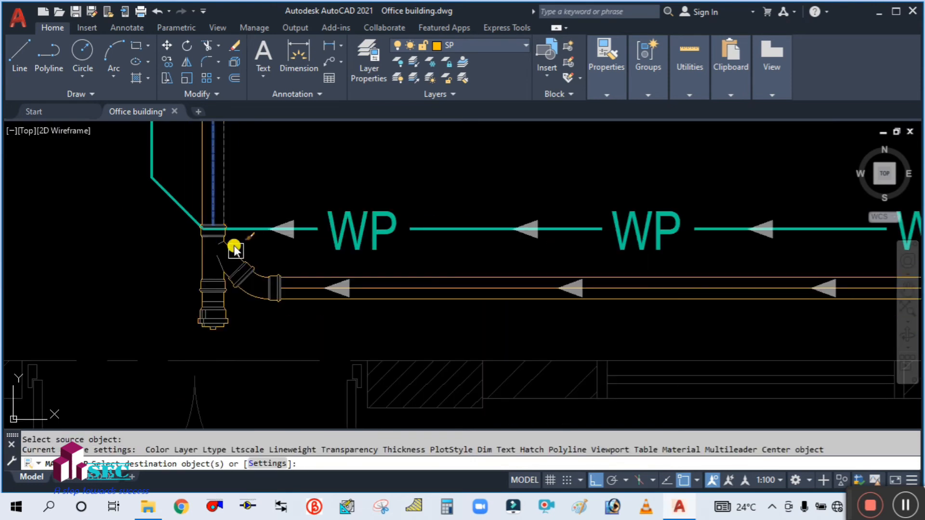
pyautogui.scroll(5, 324, 290)
pyautogui.click(202, 157)
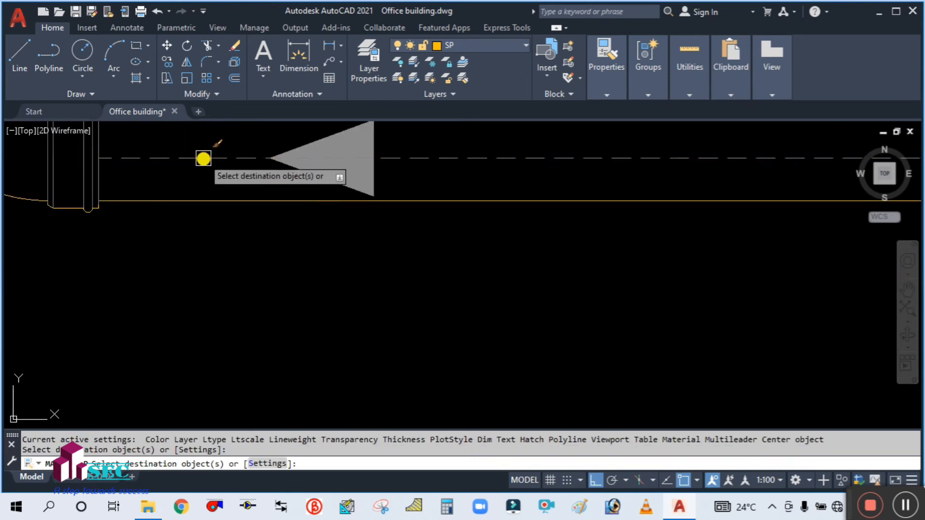
pyautogui.press('Escape')
pyautogui.scroll(-3, 198, 227)
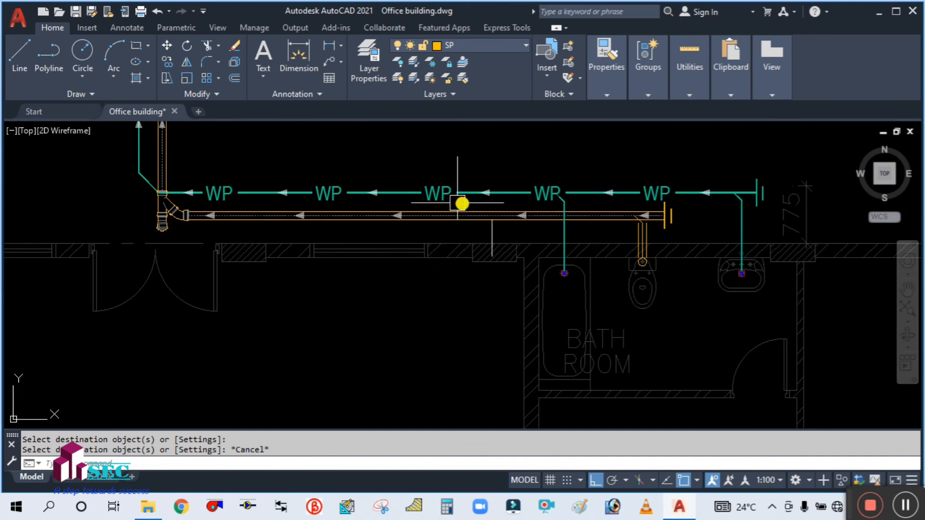
# Examine the double-line soil pipe from the bathroom run up to the gents toilet junctions and back to the corner
pyautogui.moveTo(296, 150)
pyautogui.mouseDown(button='middle')
pyautogui.moveTo(324, 227)
pyautogui.moveTo(376, 286)
pyautogui.mouseUp(button='middle')
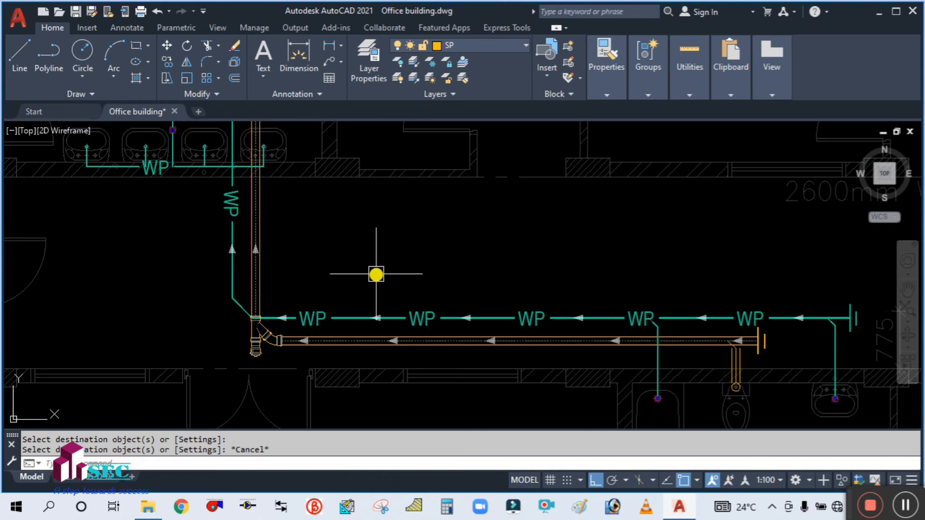
pyautogui.scroll(-3, 377, 274)
pyautogui.moveTo(375, 271); pyautogui.dragTo(391, 379, button='middle')
pyautogui.scroll(2, 345, 217)
pyautogui.scroll(3, 337, 205)
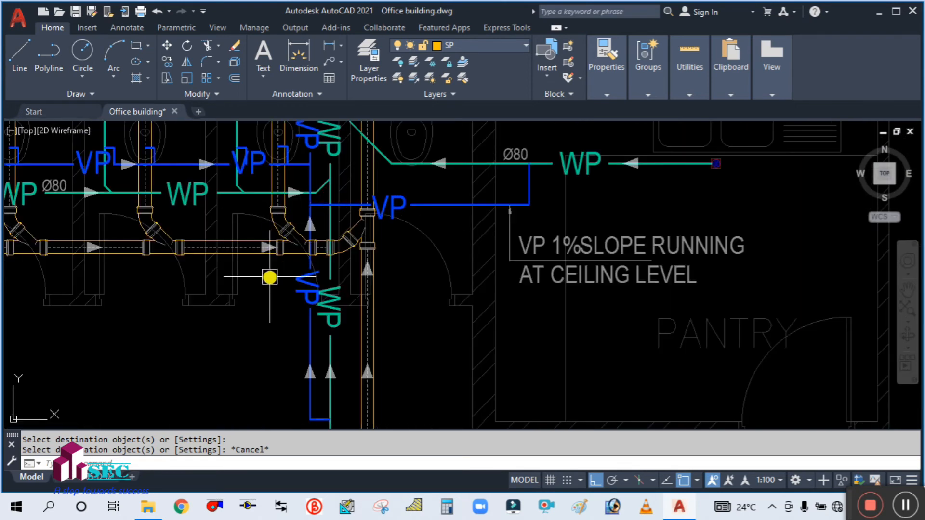
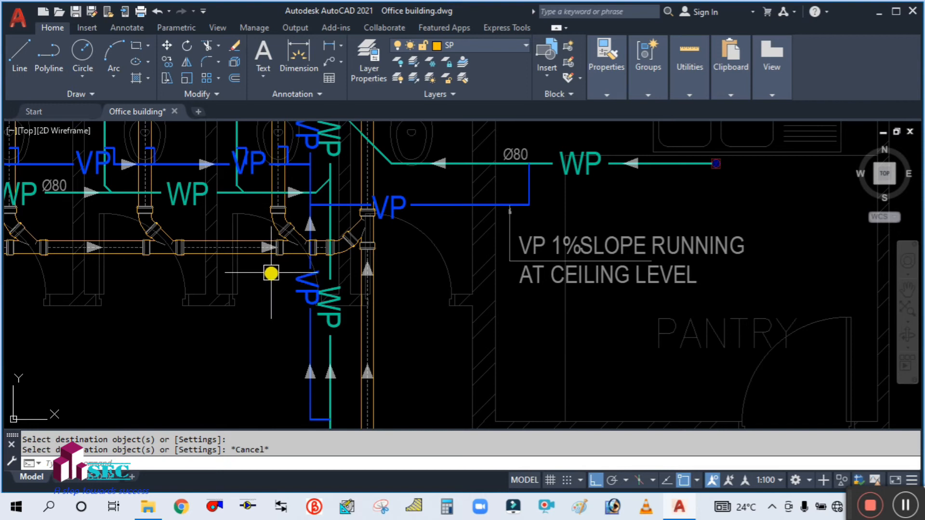
pyautogui.scroll(-2, 330, 244)
pyautogui.moveTo(368, 289); pyautogui.dragTo(340, 162, button='middle')
pyautogui.scroll(-3, 339, 162)
pyautogui.scroll(4, 344, 332)
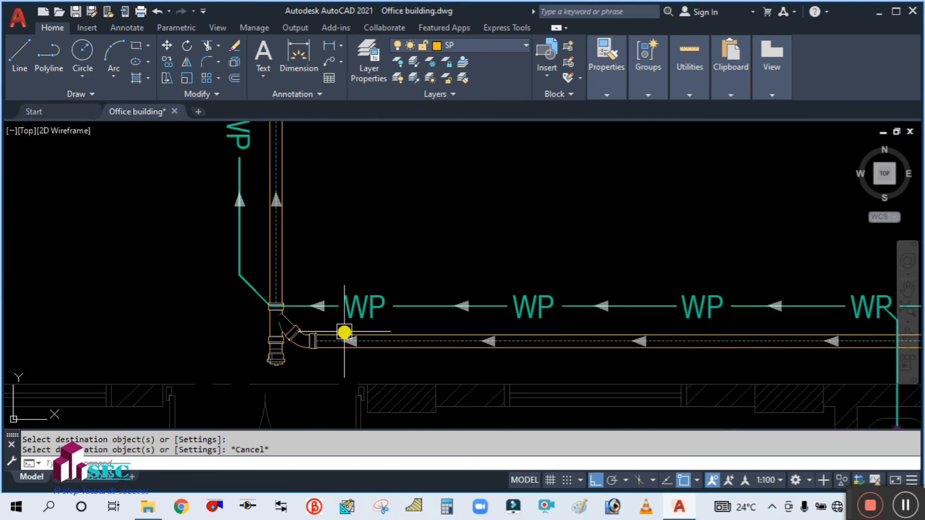
# Copy the Y-branch, bend and end cap from the pipe corner horizontally to the clear corridor space beyond the bathroom
pyautogui.moveTo(332, 266); pyautogui.dragTo(320, 201, button='middle')
pyautogui.write('o')
pyautogui.press('Return')
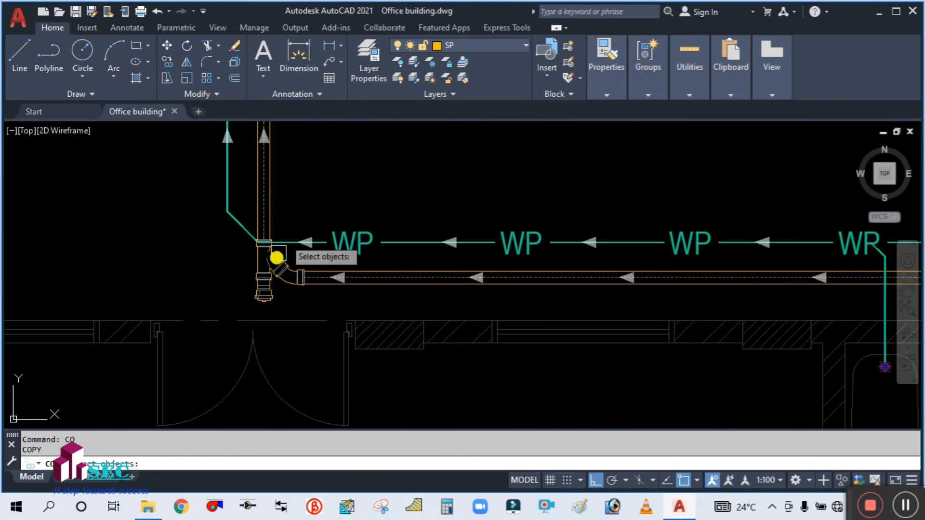
pyautogui.scroll(2, 270, 270)
pyautogui.click(299, 214)
pyautogui.click(266, 256)
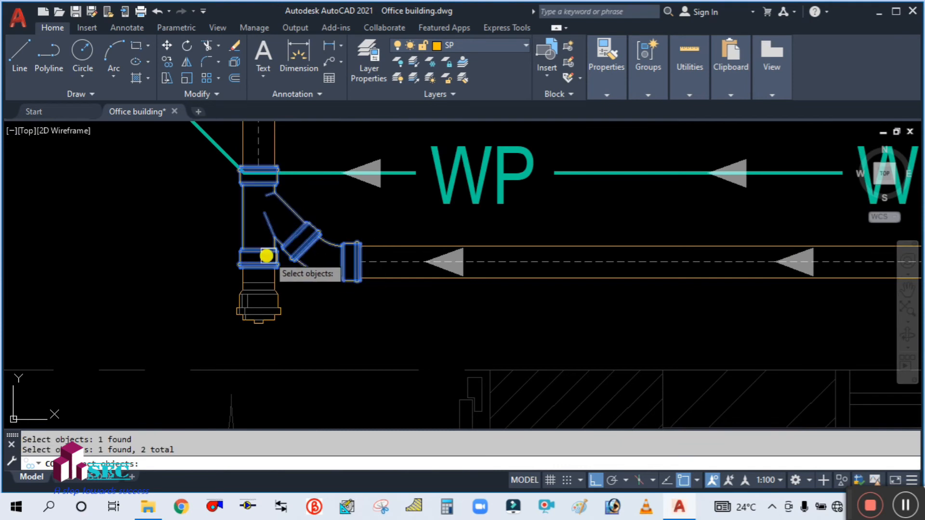
pyautogui.scroll(-3, 312, 214)
pyautogui.scroll(2, 272, 264)
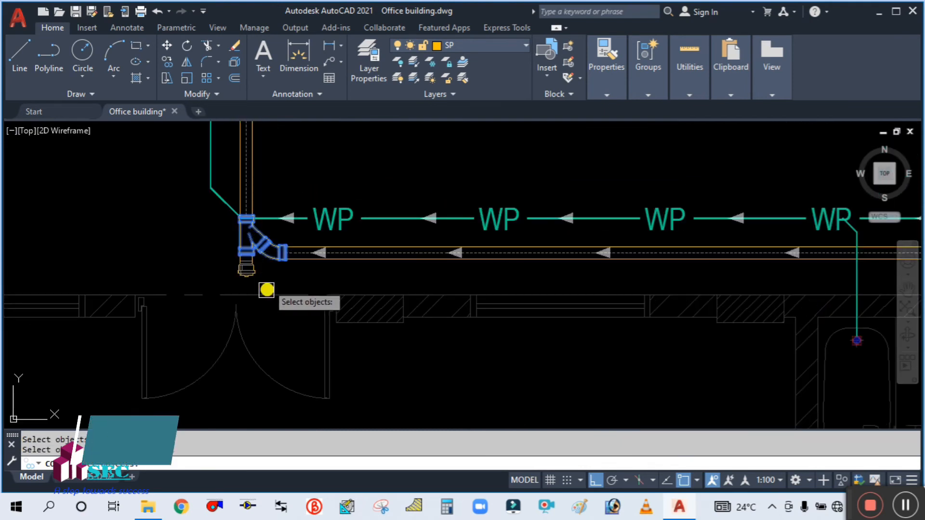
pyautogui.click(261, 278)
pyautogui.scroll(-2, 270, 262)
pyautogui.press('Return')
pyautogui.click(291, 203)
pyautogui.scroll(-3, 361, 207)
pyautogui.scroll(2, 516, 200)
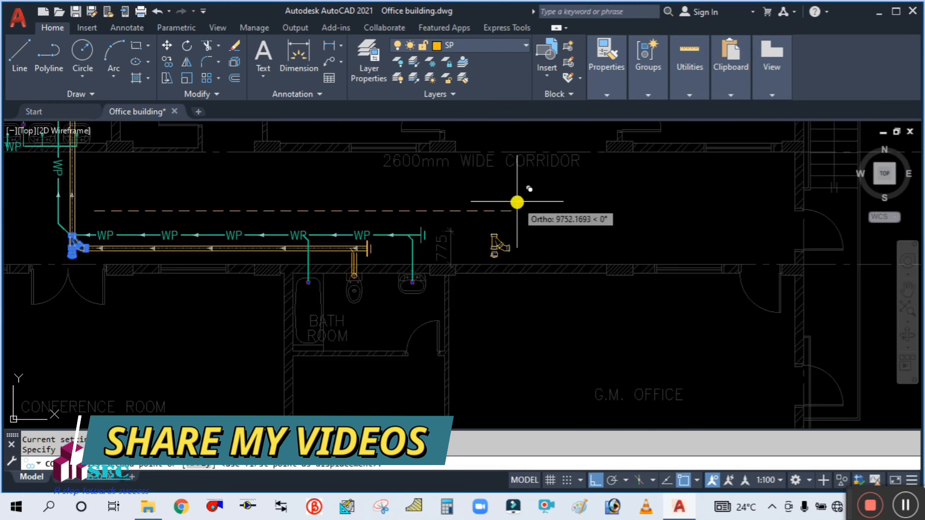
pyautogui.click(540, 217)
pyautogui.press('Escape')
pyautogui.scroll(3, 542, 246)
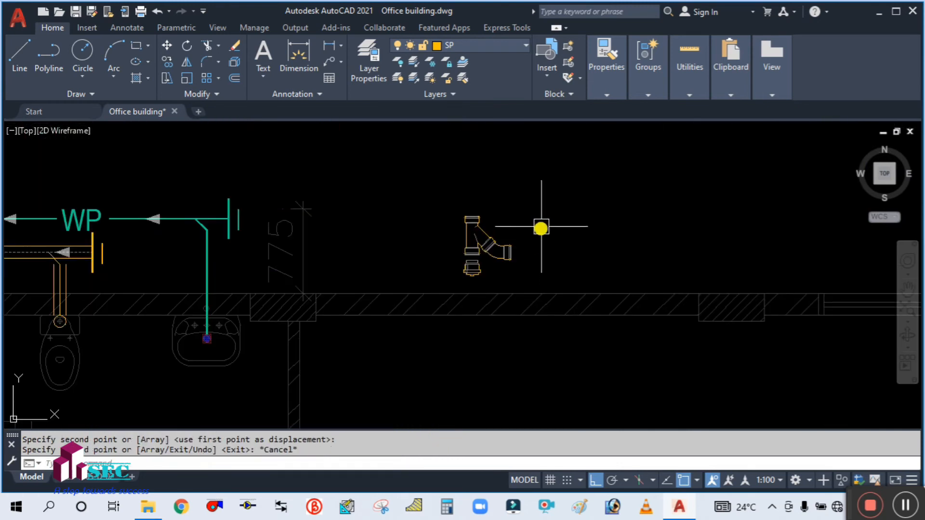
# Mirror the copied Y-branch, bend and end cap about a vertical line beside them, erasing the source objects
pyautogui.scroll(-2, 547, 210)
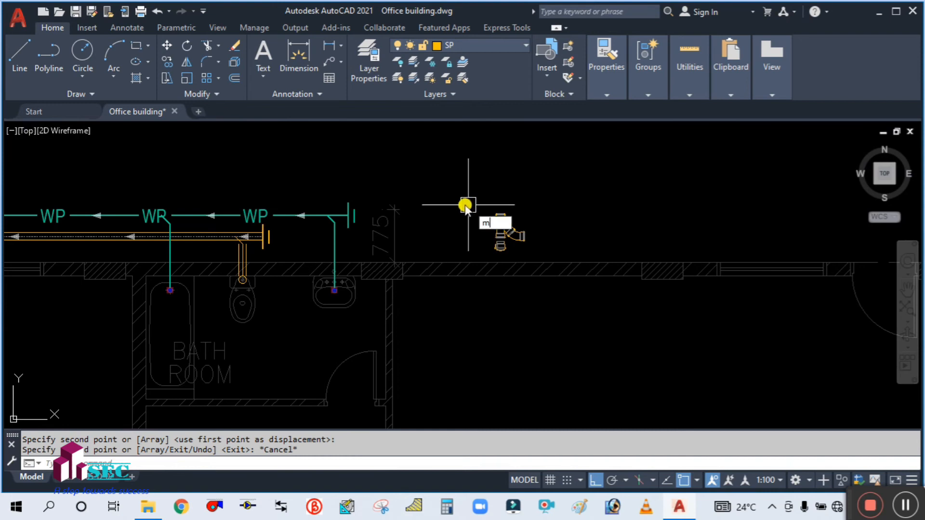
pyautogui.write('i')
pyautogui.press('Return')
pyautogui.scroll(2, 532, 249)
pyautogui.click(526, 249)
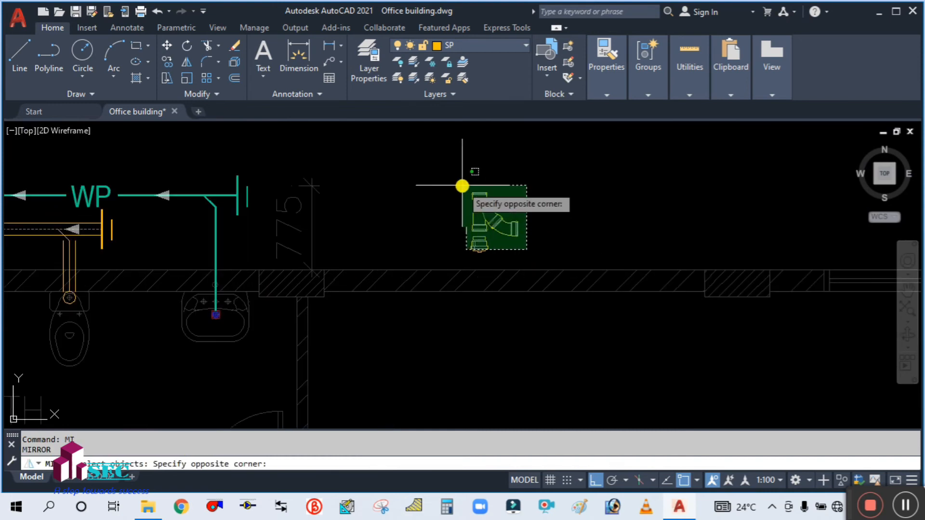
pyautogui.click(426, 173)
pyautogui.press('Return')
pyautogui.click(431, 163)
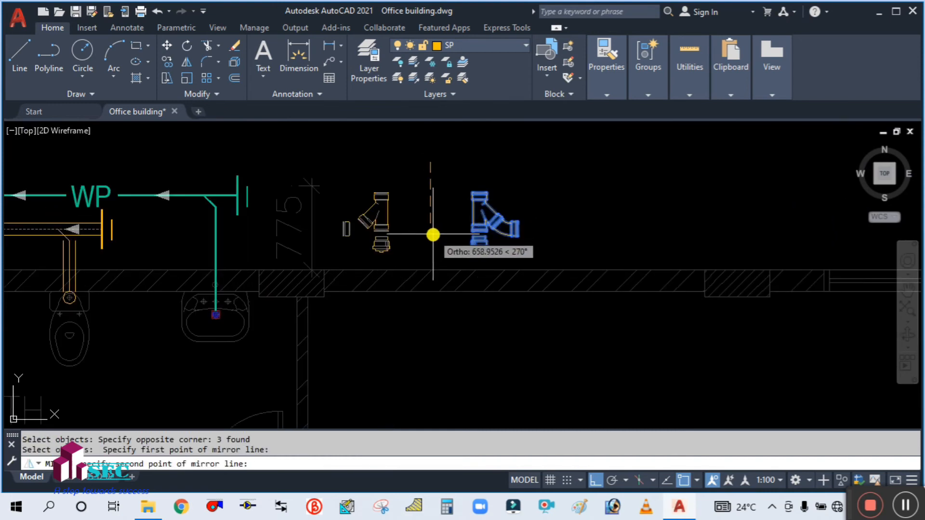
pyautogui.click(433, 235)
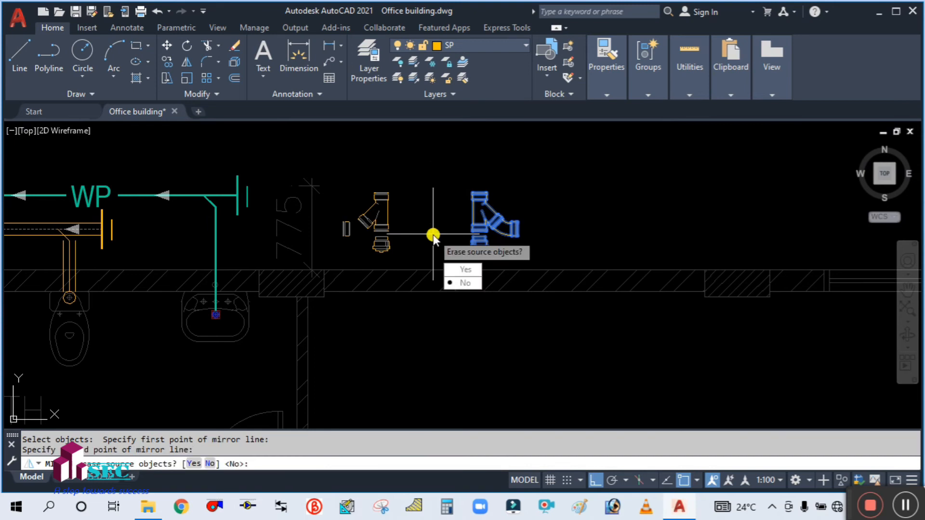
pyautogui.write('y')
pyautogui.press('Return')
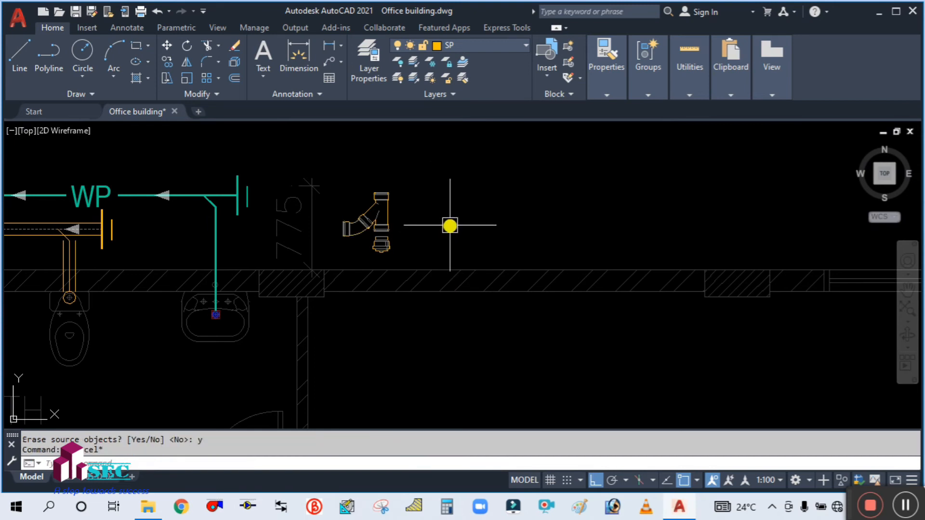
# Rotate the mirrored Y-branch, bend and end cap 90 degrees about a point beside them
pyautogui.write('ro')
pyautogui.press('Return')
pyautogui.scroll(3, 415, 231)
pyautogui.click(398, 285)
pyautogui.click(226, 198)
pyautogui.scroll(-4, 392, 196)
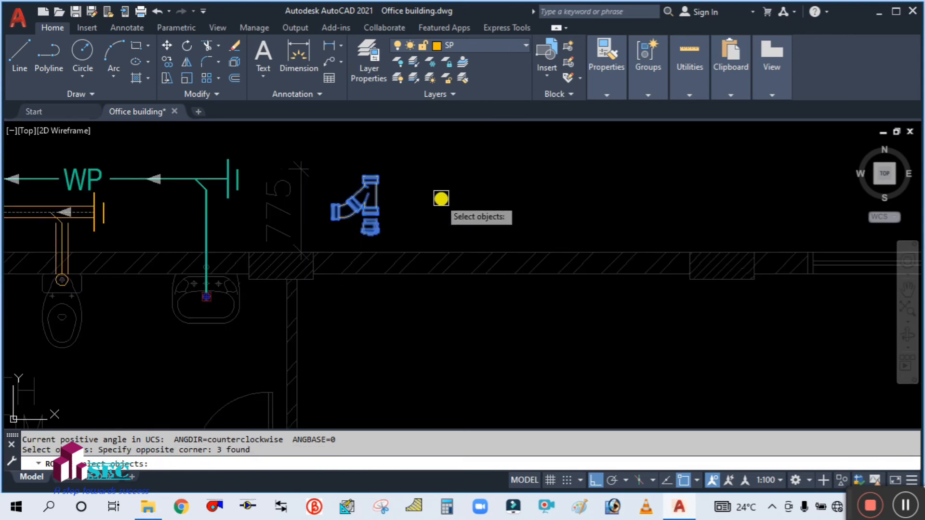
pyautogui.press('Return')
pyautogui.click(465, 209)
pyautogui.click(463, 190)
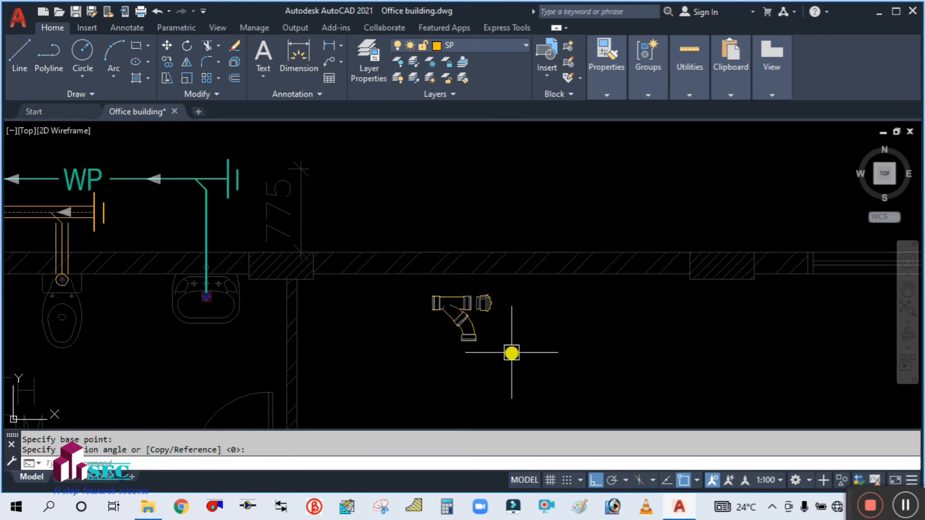
# Move the rotated Y-branch, bend and end cap from the Y-branch's open end onto the horizontal soil pipe near the bathroom branch
pyautogui.moveTo(511, 353); pyautogui.dragTo(593, 288, button='middle')
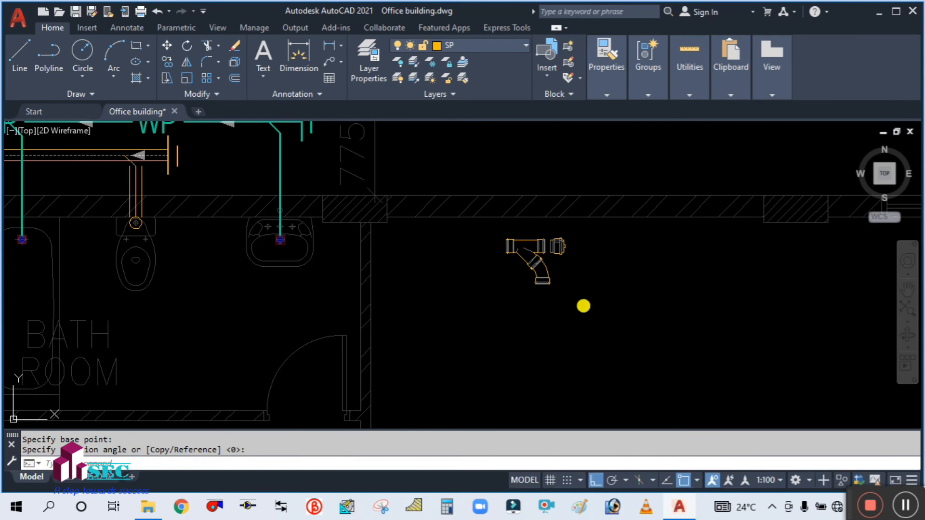
pyautogui.write('m')
pyautogui.press('Return')
pyautogui.click(599, 314)
pyautogui.click(497, 237)
pyautogui.scroll(5, 496, 237)
pyautogui.press('Return')
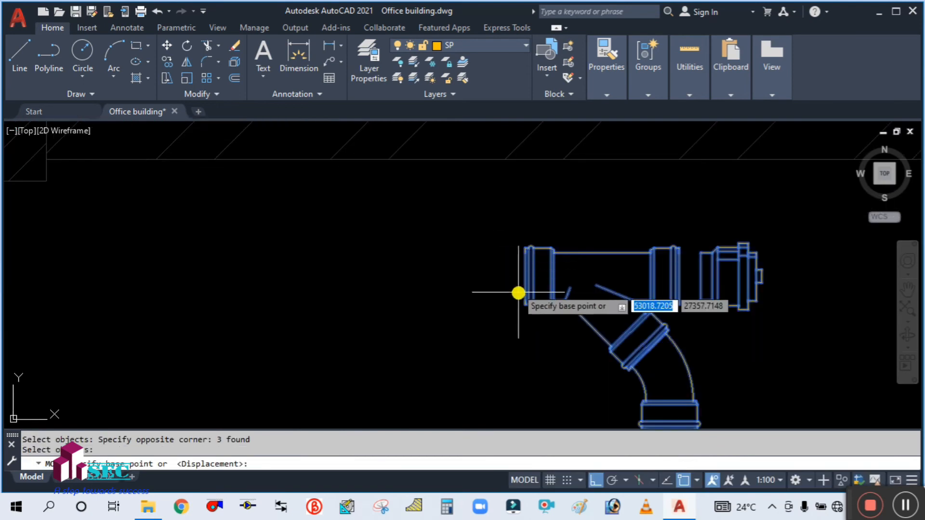
pyautogui.click(524, 273)
pyautogui.scroll(-5, 474, 258)
pyautogui.scroll(6, 337, 231)
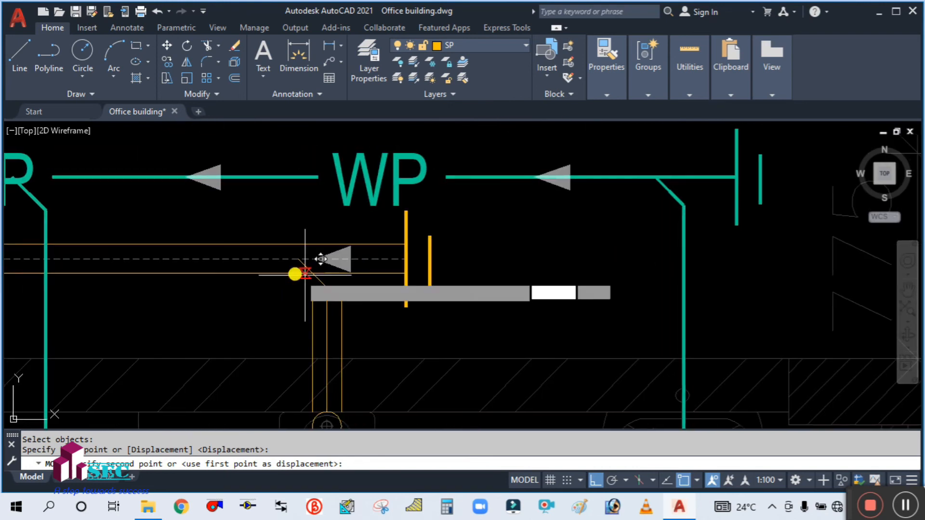
pyautogui.scroll(4, 258, 260)
pyautogui.click(260, 251)
pyautogui.scroll(-4, 391, 290)
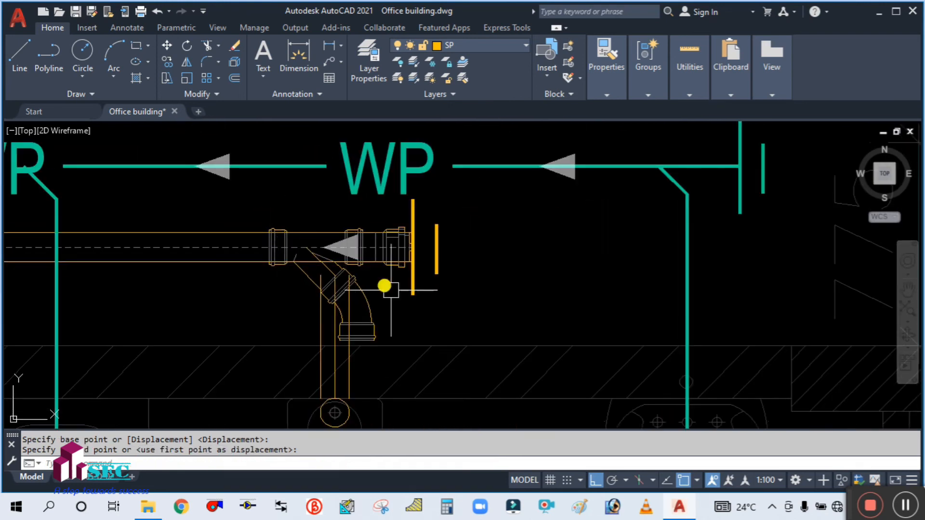
# Move the Y-branch, bend and end cap horizontally to align the bend's socket with the bathroom toilet pipe's centreline
pyautogui.moveTo(417, 309); pyautogui.dragTo(478, 252, button='middle')
pyautogui.press('Return')
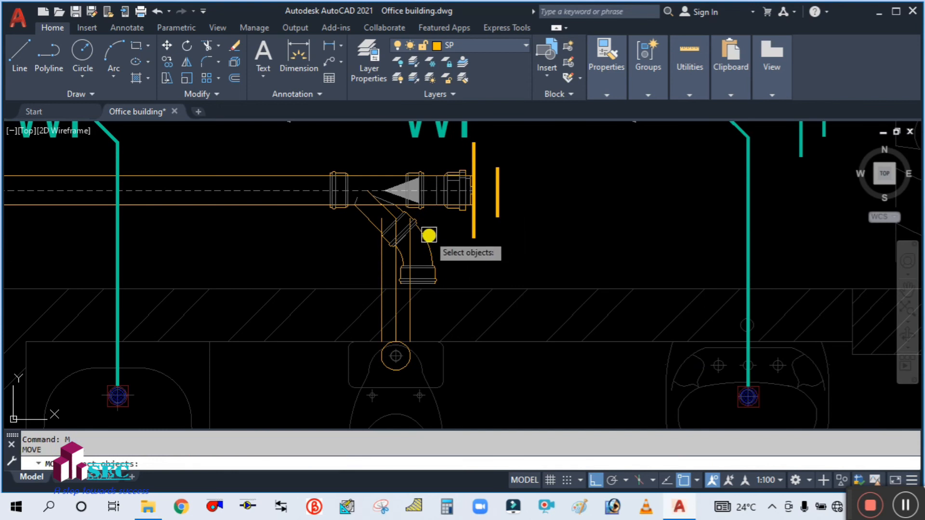
pyautogui.scroll(4, 347, 207)
pyautogui.click(347, 209)
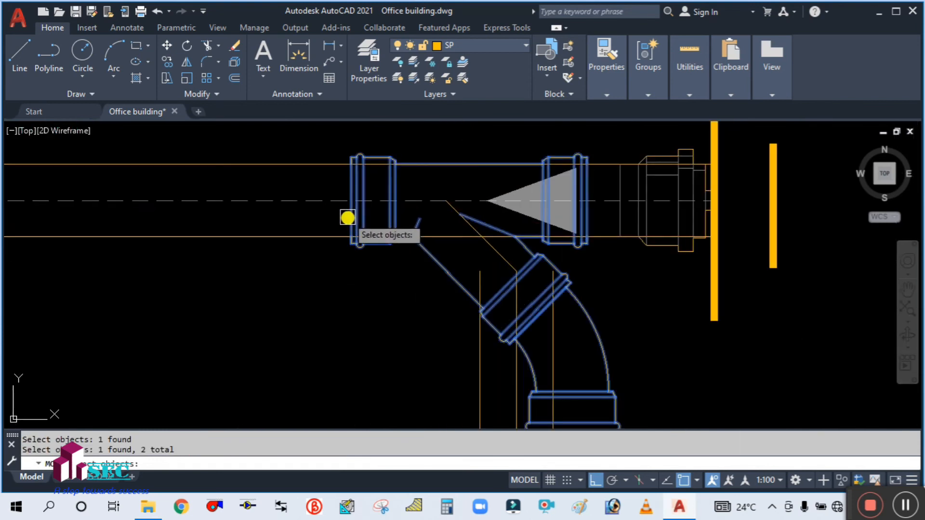
pyautogui.scroll(-4, 357, 211)
pyautogui.scroll(4, 508, 200)
pyautogui.click(485, 179)
pyautogui.scroll(-3, 485, 179)
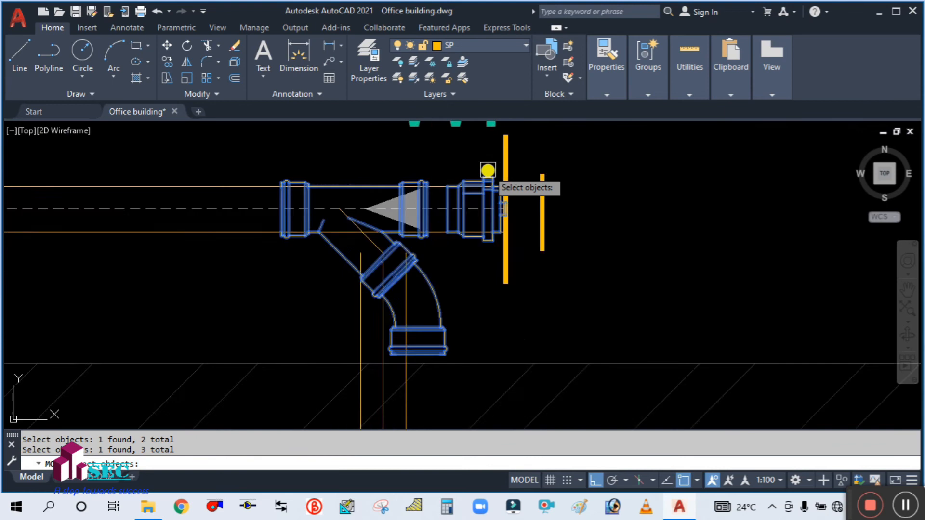
pyautogui.scroll(7, 450, 277)
pyautogui.press('Return')
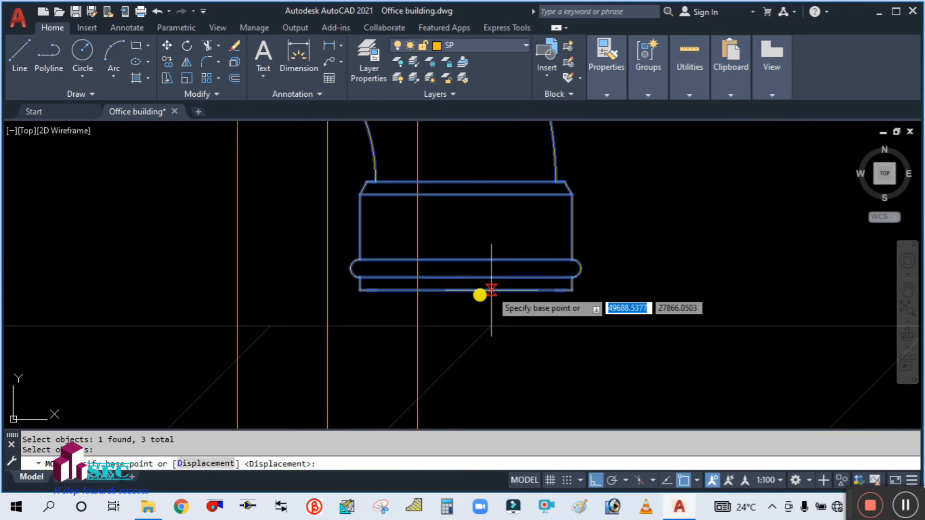
pyautogui.click(471, 294)
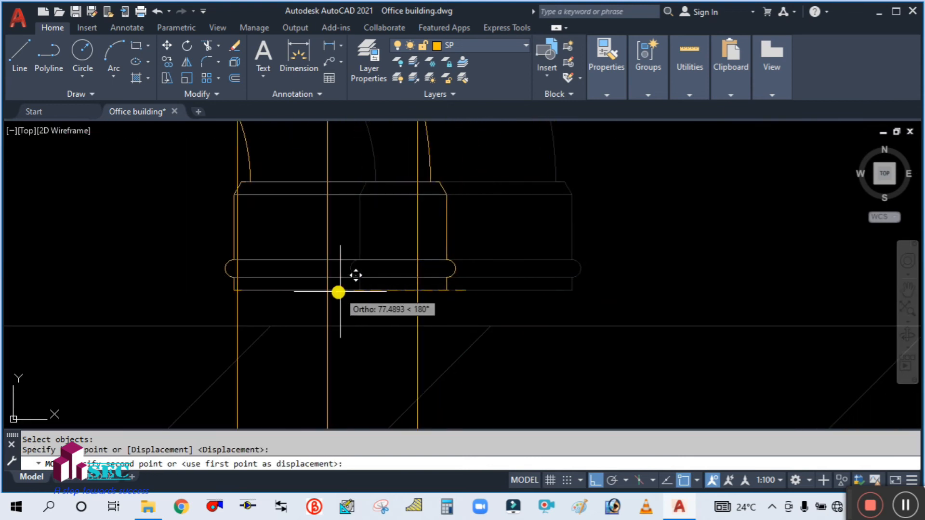
pyautogui.click(322, 291)
pyautogui.scroll(-5, 322, 291)
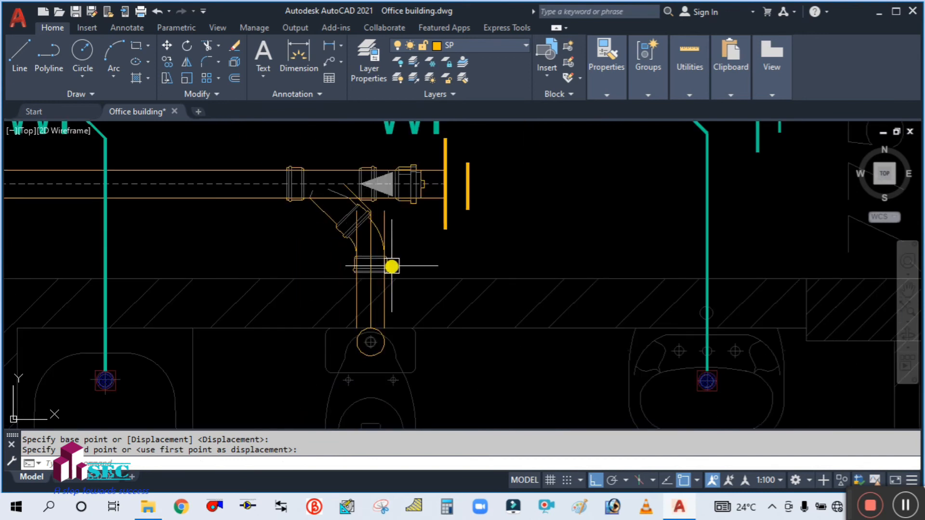
# Match the bathroom toilet pipe's centreline to the dashed centreline properties of the horizontal soil pipe
pyautogui.scroll(2, 402, 244)
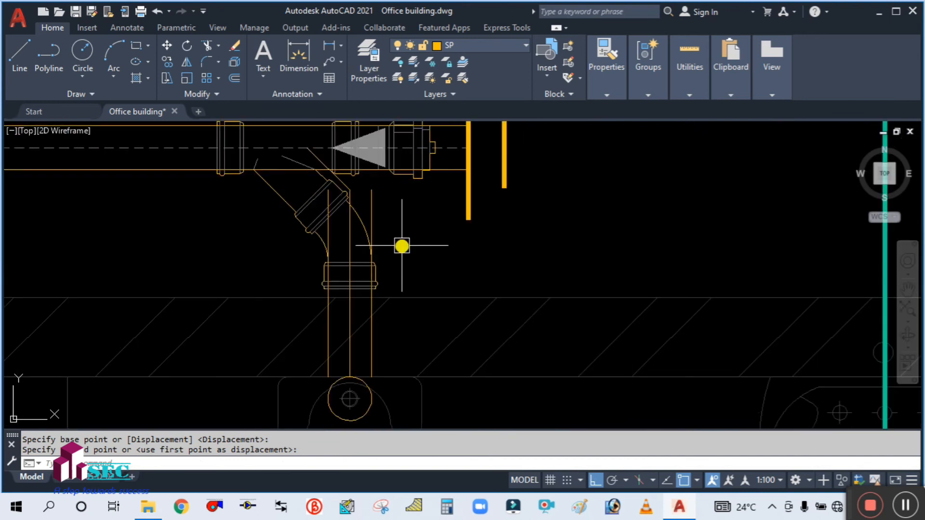
pyautogui.write('a')
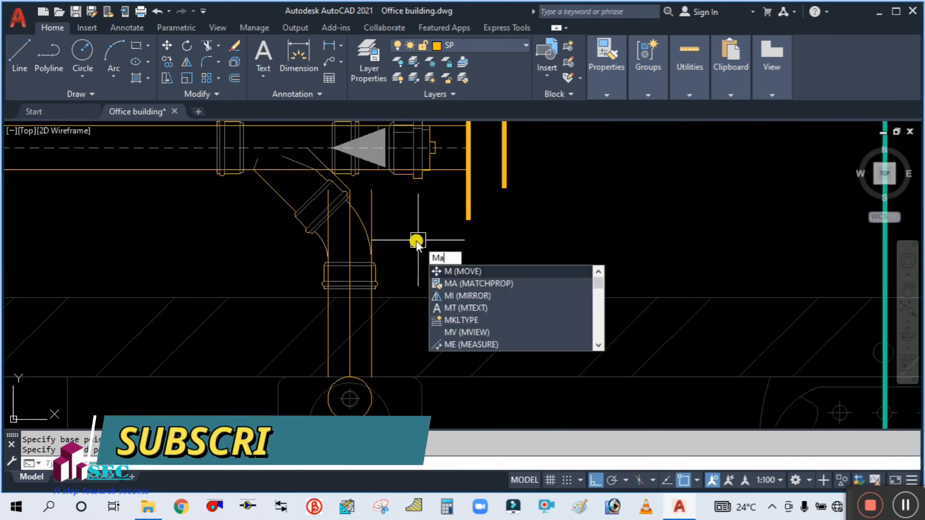
pyautogui.press('Return')
pyautogui.click(161, 147)
pyautogui.click(342, 305)
# Trim the pipe lines and centrelines inside the Y-branch and bend, using the fittings' socket ends as cutting edges
pyautogui.moveTo(426, 237); pyautogui.dragTo(462, 284, button='middle')
pyautogui.write('tr')
pyautogui.press('Return')
pyautogui.write('t')
pyautogui.press('Return')
pyautogui.scroll(2, 396, 351)
pyautogui.click(393, 315)
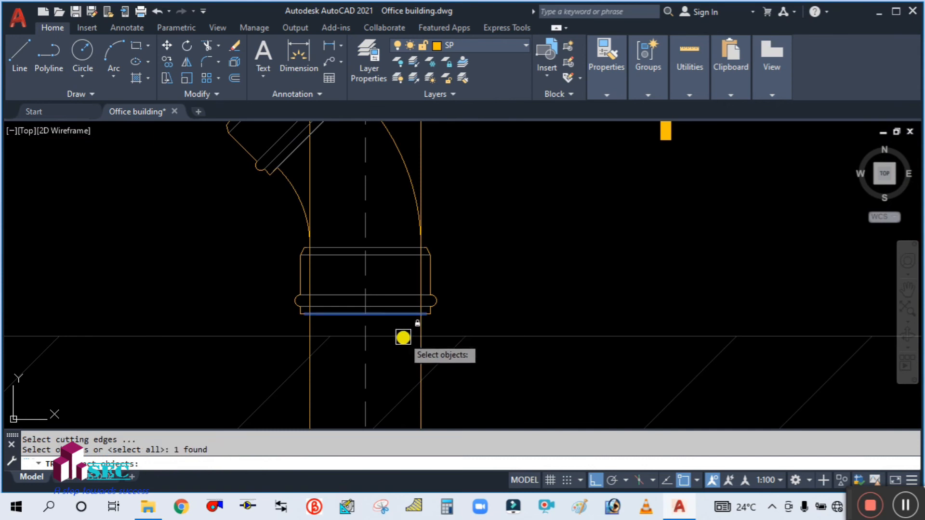
pyautogui.scroll(-3, 403, 337)
pyautogui.scroll(3, 252, 182)
pyautogui.click(255, 188)
pyautogui.scroll(-3, 276, 212)
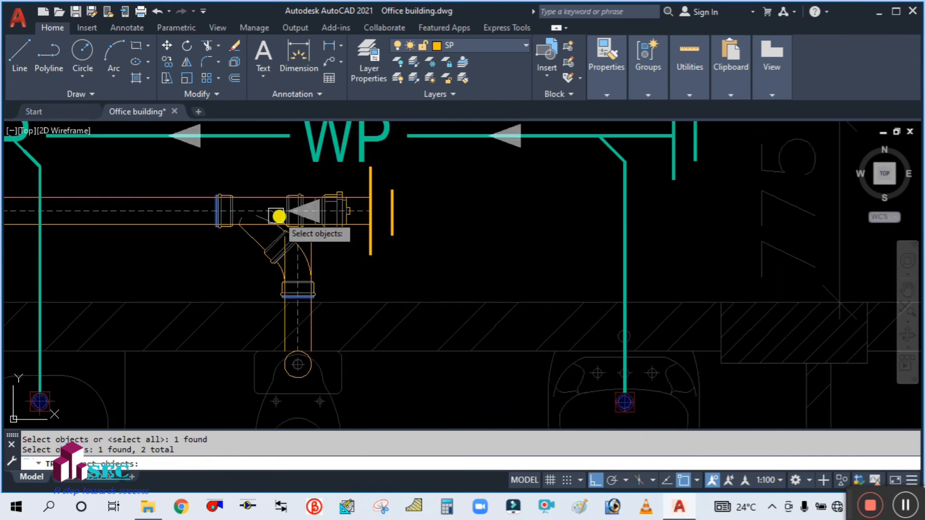
pyautogui.scroll(3, 332, 214)
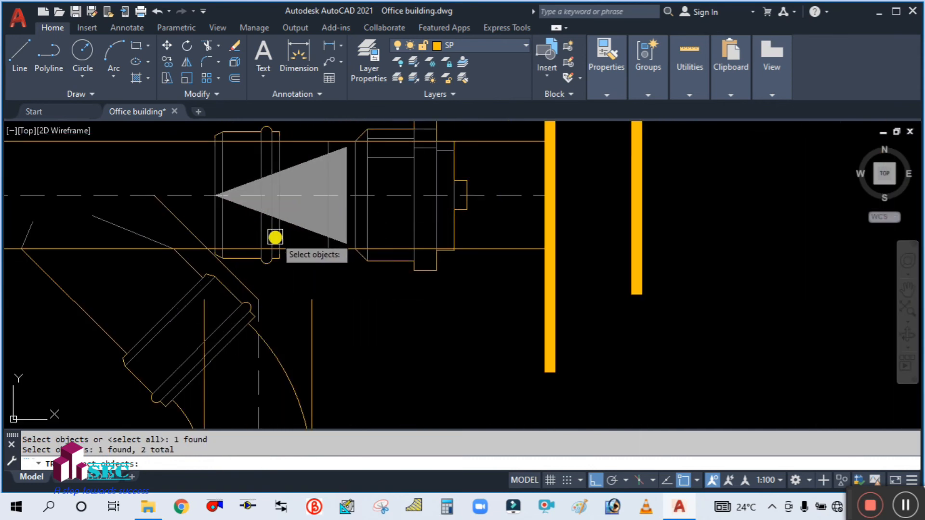
pyautogui.scroll(-3, 328, 232)
pyautogui.press('Return')
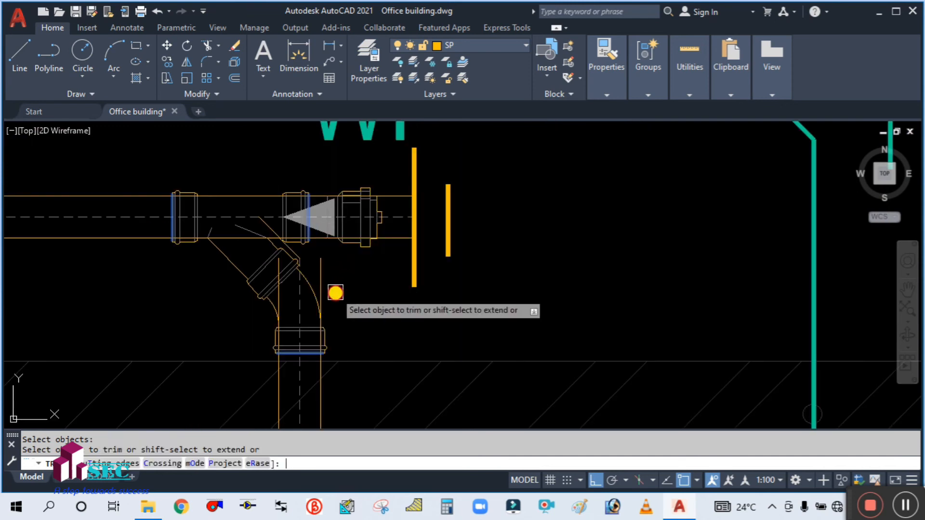
pyautogui.click(335, 293)
pyautogui.click(192, 297)
pyautogui.click(241, 165)
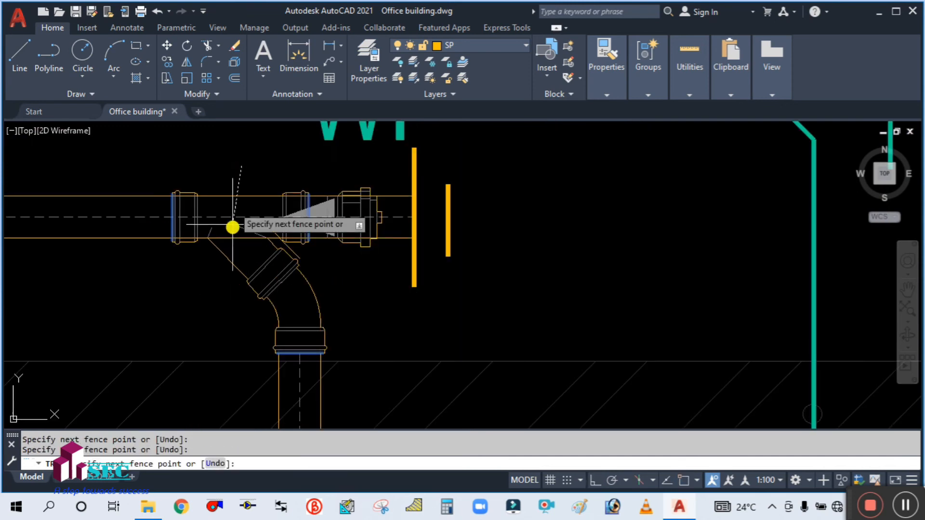
pyautogui.press('Escape')
# Erase the leftover diagonal centreline at the Y-branch and the two thick bars at the pipe's end
pyautogui.scroll(3, 253, 241)
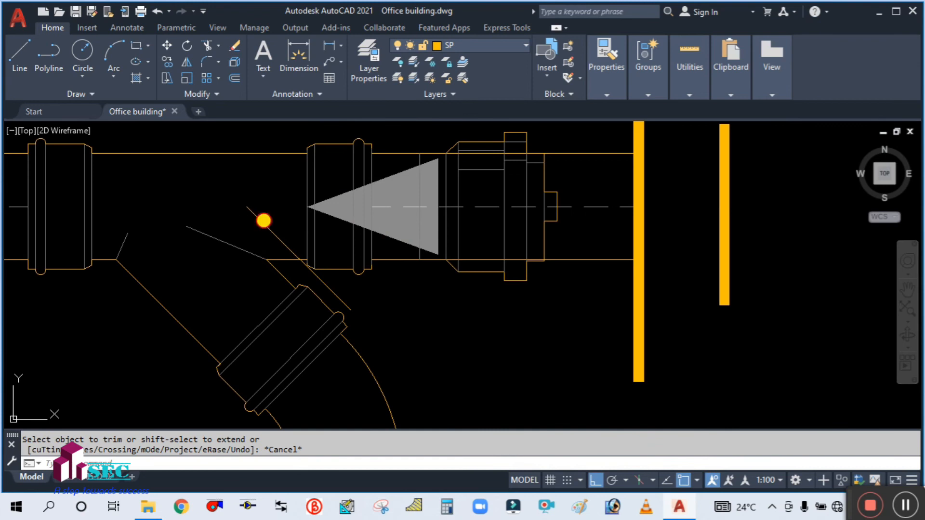
pyautogui.click(263, 221)
pyautogui.press('Delete')
pyautogui.scroll(-3, 289, 231)
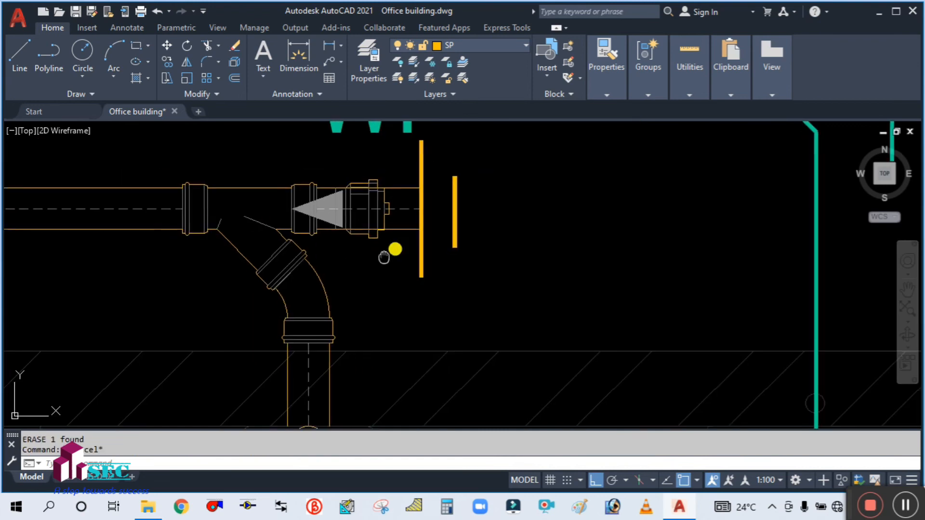
pyautogui.moveTo(383, 257); pyautogui.dragTo(402, 235, button='middle')
pyautogui.write('E')
pyautogui.press('Return')
pyautogui.scroll(2, 383, 229)
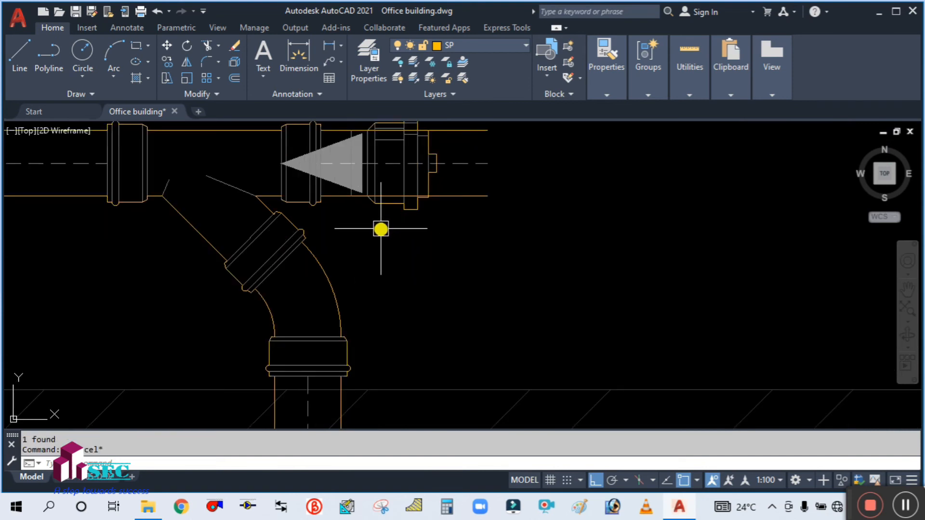
# Trim the horizontal soil pipe's lines and centreline beyond the inner end of the end cap
pyautogui.write('tr')
pyautogui.press('Return')
pyautogui.write('t')
pyautogui.press('Return')
pyautogui.scroll(3, 362, 211)
pyautogui.scroll(2, 362, 211)
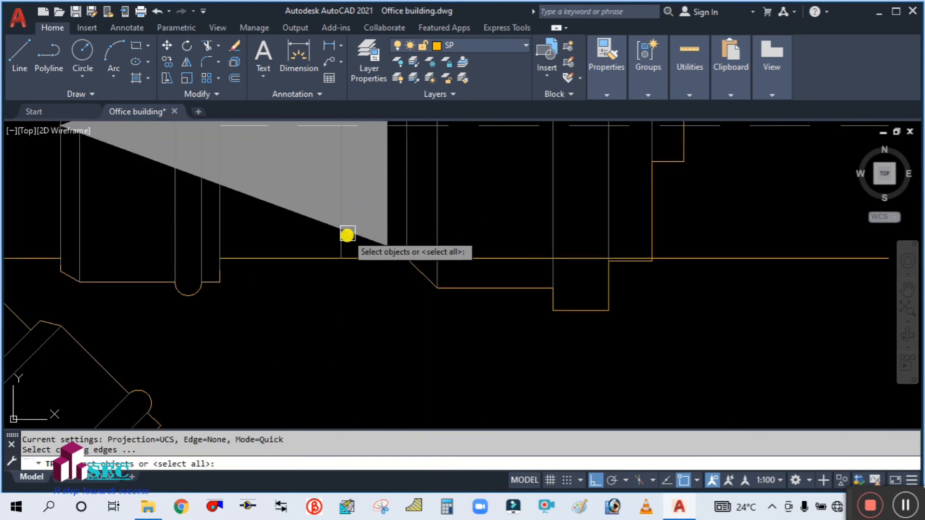
pyautogui.click(347, 236)
pyautogui.scroll(-4, 373, 291)
pyautogui.press('Return')
pyautogui.click(384, 292)
pyautogui.click(386, 159)
pyautogui.press('Return')
pyautogui.press('Escape')
pyautogui.scroll(-6, 437, 203)
pyautogui.moveTo(437, 217); pyautogui.dragTo(561, 190, button='middle')
pyautogui.scroll(5, 549, 231)
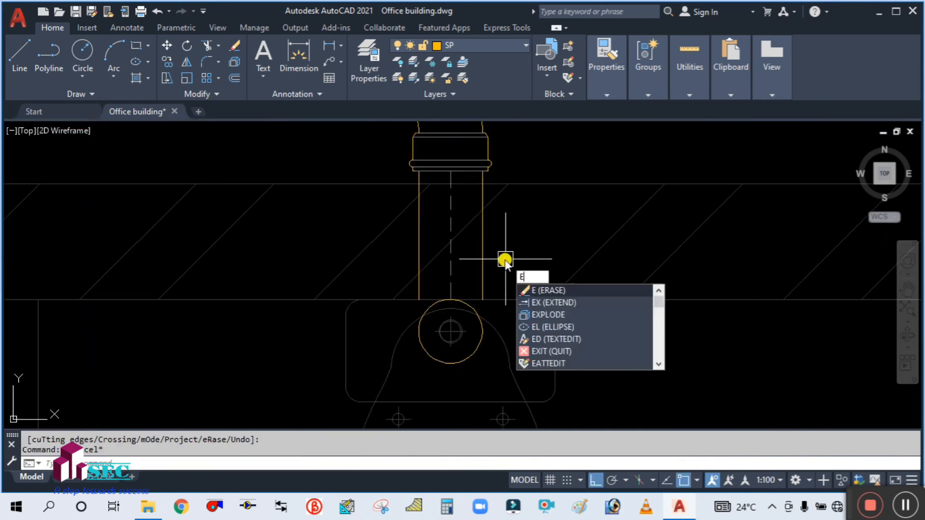
pyautogui.press('Escape')
# Copy the outlet bend from a gents toilet, by its socket's end midpoint, to the bathroom toilet's outlet centre
pyautogui.scroll(-8, 514, 232)
pyautogui.moveTo(341, 248); pyautogui.dragTo(500, 270, button='middle')
pyautogui.scroll(-2, 492, 266)
pyautogui.scroll(-2, 487, 264)
pyautogui.moveTo(346, 226); pyautogui.dragTo(288, 410, button='middle')
pyautogui.scroll(6, 213, 157)
pyautogui.moveTo(213, 157); pyautogui.dragTo(320, 244, button='middle')
pyautogui.scroll(5, 333, 237)
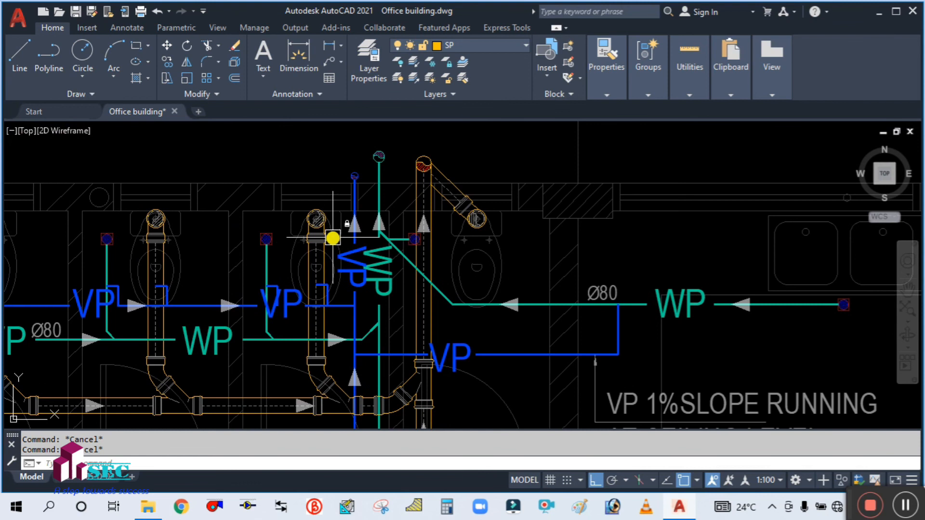
pyautogui.write('co')
pyautogui.press('Return')
pyautogui.scroll(5, 289, 212)
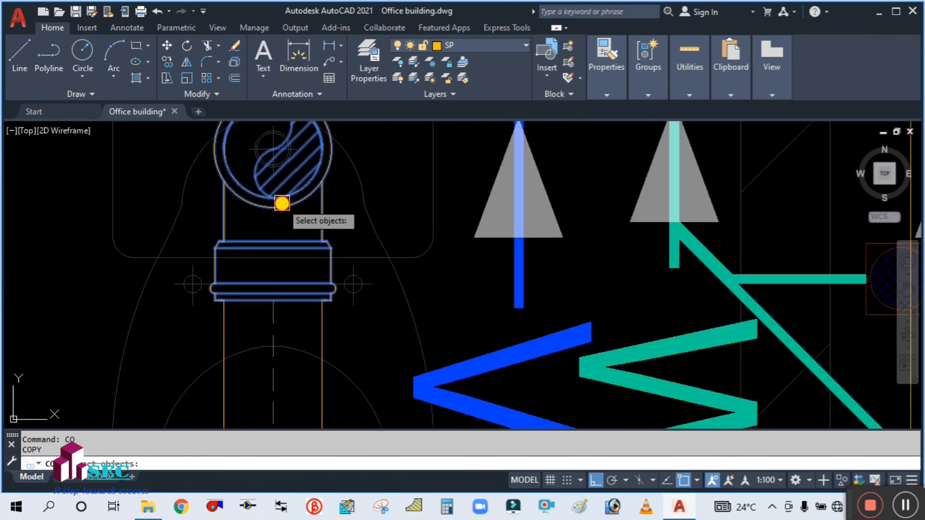
pyautogui.press('Return')
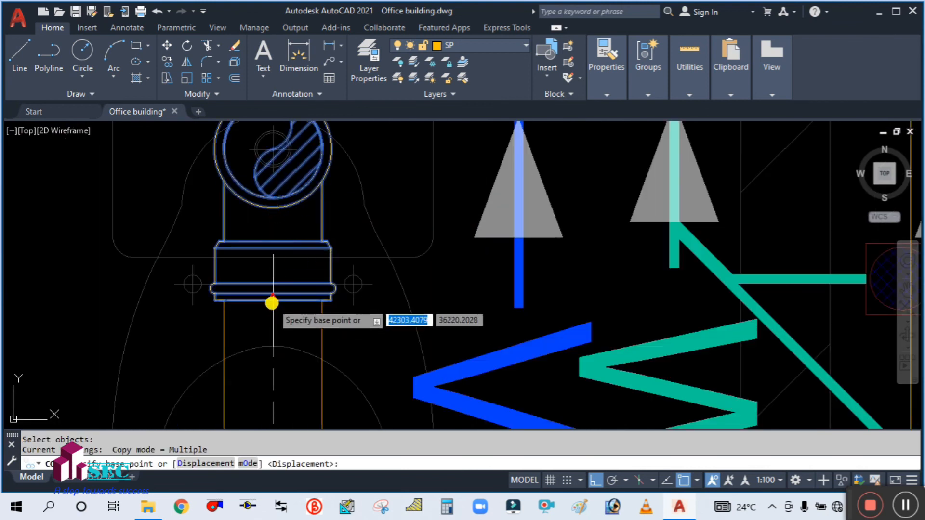
pyautogui.click(268, 279)
pyautogui.scroll(-5, 268, 279)
pyautogui.scroll(-5, 259, 253)
pyautogui.moveTo(407, 355); pyautogui.dragTo(313, 153, button='middle')
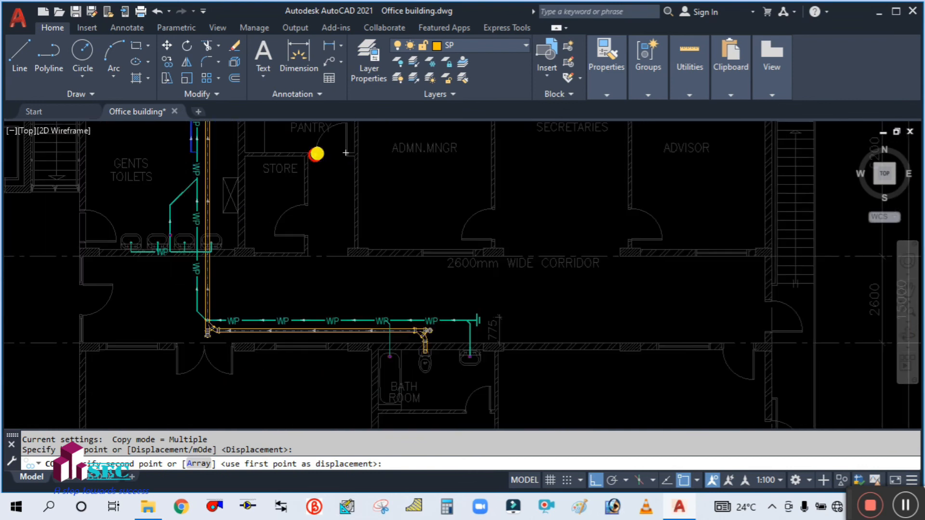
pyautogui.scroll(5, 430, 353)
pyautogui.scroll(10, 429, 353)
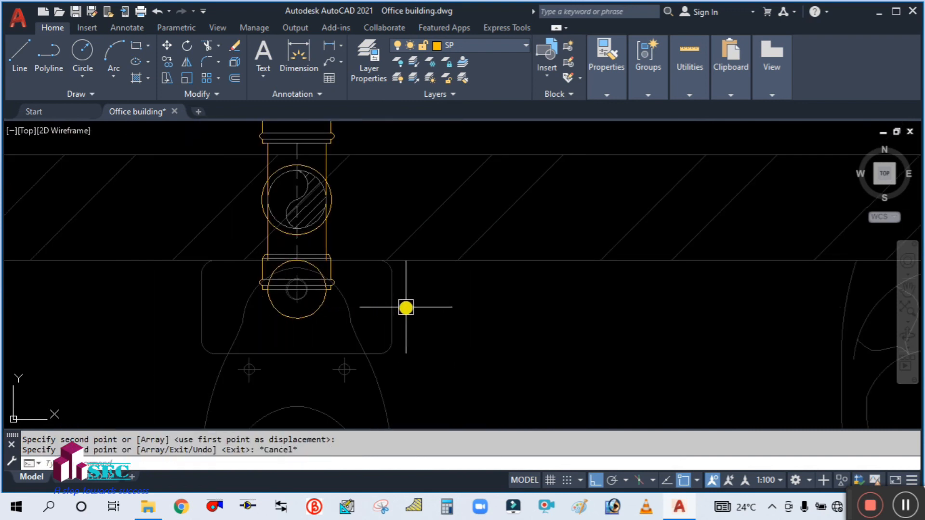
# Mirror the copied outlet bend about a horizontal line through its socket end, erasing the source object
pyautogui.scroll(-3, 430, 312)
pyautogui.scroll(2, 431, 312)
pyautogui.write('i')
pyautogui.press('Return')
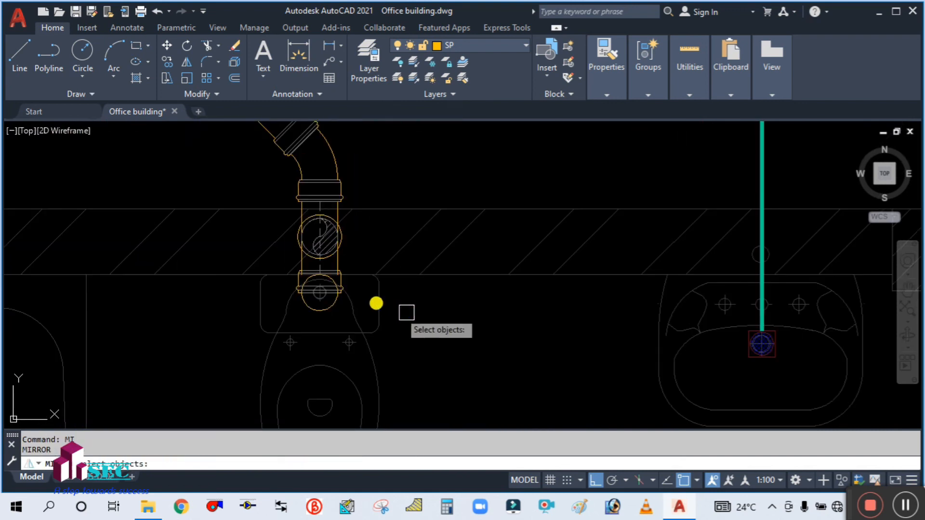
pyautogui.scroll(4, 311, 274)
pyautogui.click(274, 294)
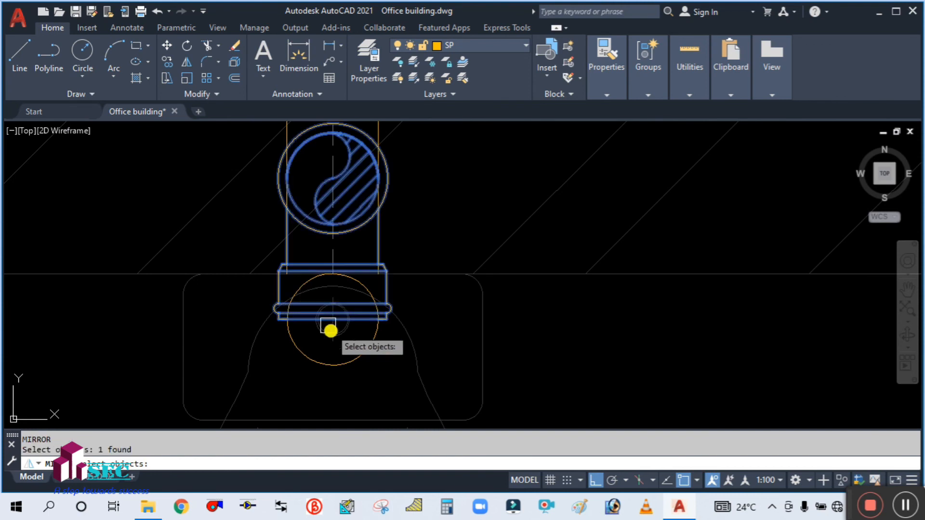
pyautogui.scroll(4, 334, 330)
pyautogui.press('Return')
pyautogui.click(316, 294)
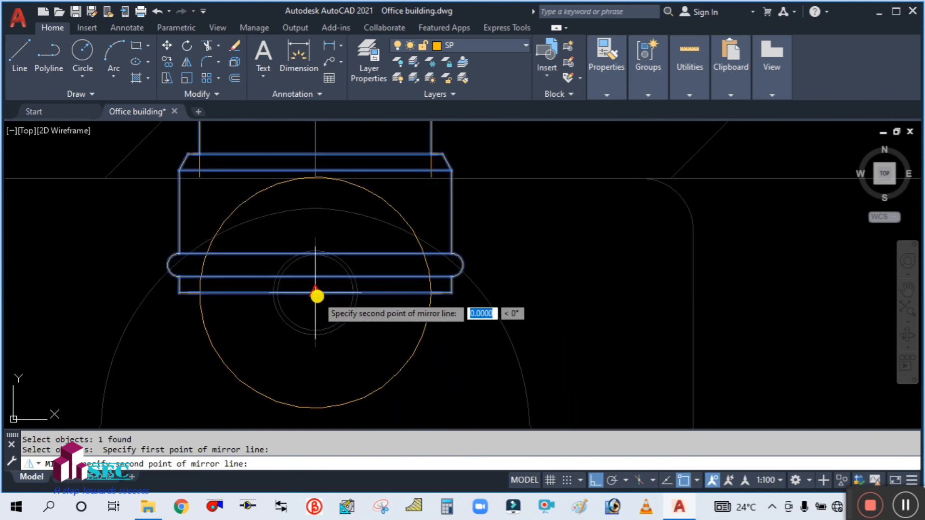
pyautogui.scroll(-3, 332, 299)
pyautogui.click(602, 298)
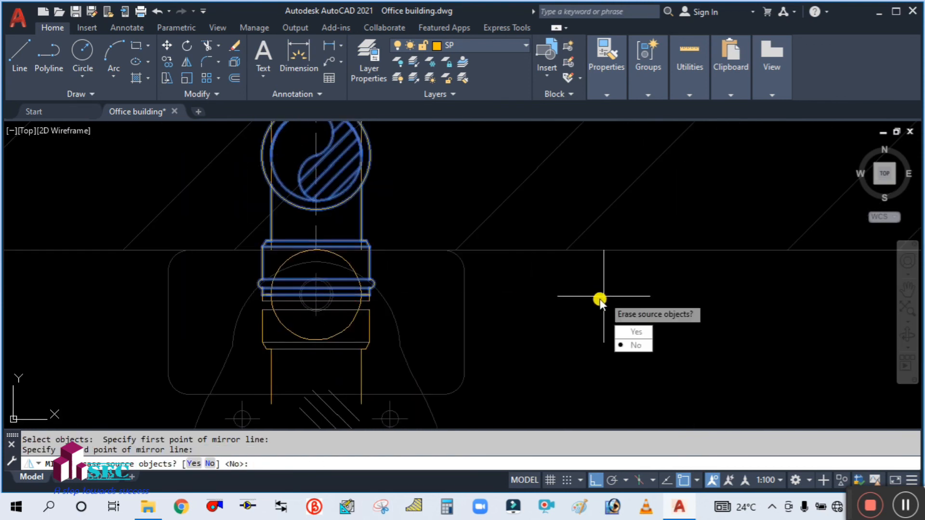
pyautogui.write('y')
pyautogui.press('Return')
pyautogui.press('Escape')
pyautogui.scroll(-4, 453, 303)
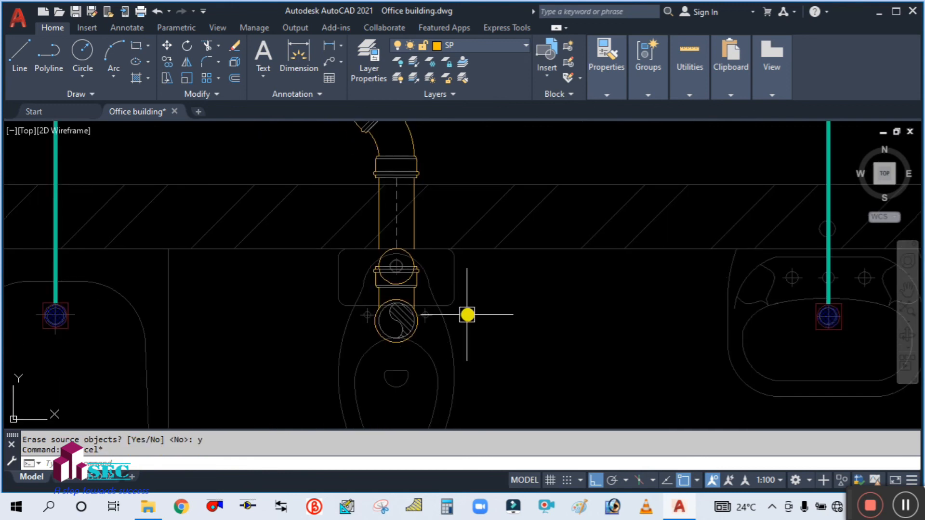
# Move the mirrored outlet bend by the centre of its round opening onto the bathroom toilet's outlet centre
pyautogui.scroll(3, 410, 330)
pyautogui.write('m')
pyautogui.press('Return')
pyautogui.click(367, 335)
pyautogui.scroll(3, 392, 334)
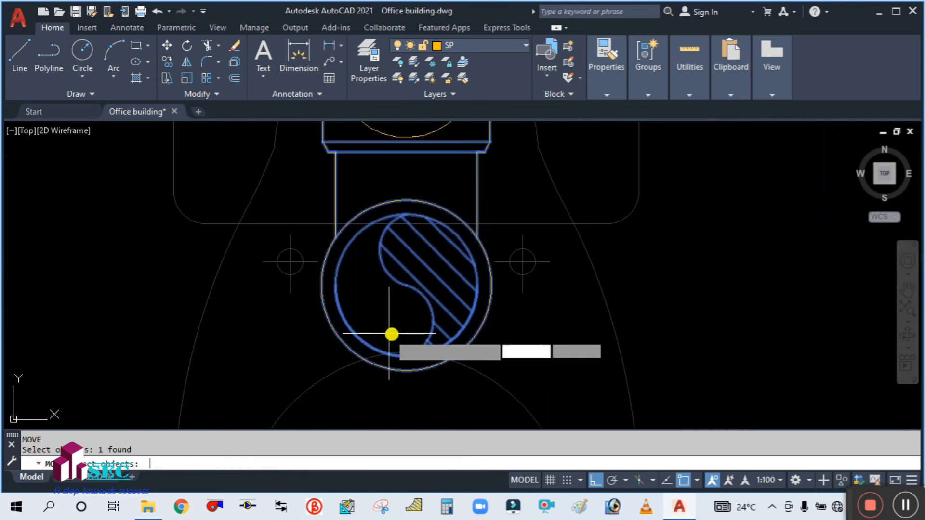
pyautogui.press('Return')
pyautogui.click(405, 289)
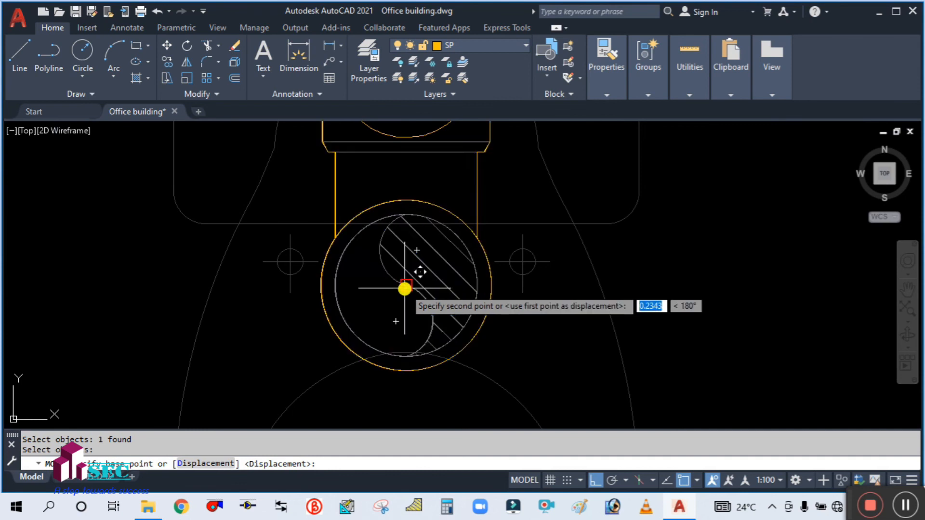
pyautogui.scroll(-4, 404, 288)
pyautogui.scroll(6, 415, 211)
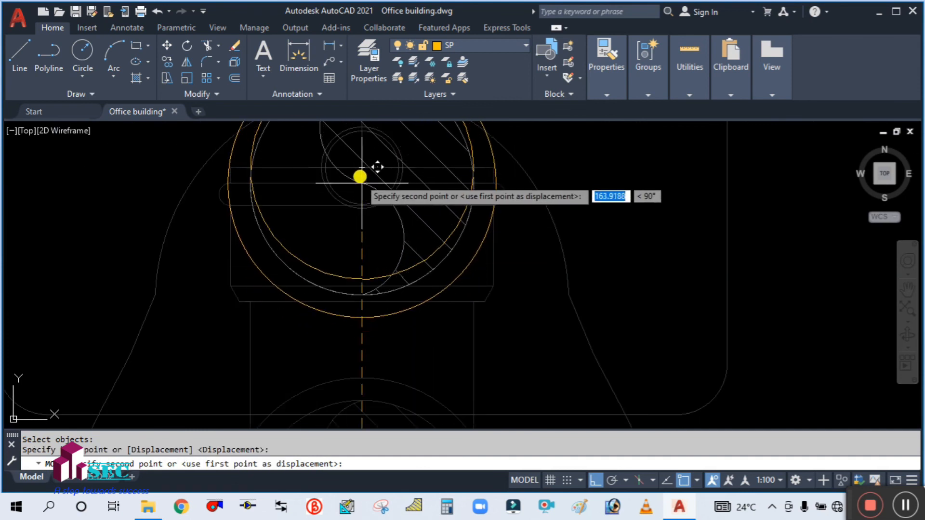
pyautogui.click(362, 168)
# Trim the vertical branch pipe's lines and centreline inside the outlet bend, using the socket's outer end line as cutting edge
pyautogui.scroll(-6, 342, 290)
pyautogui.moveTo(416, 260); pyautogui.dragTo(419, 317, button='middle')
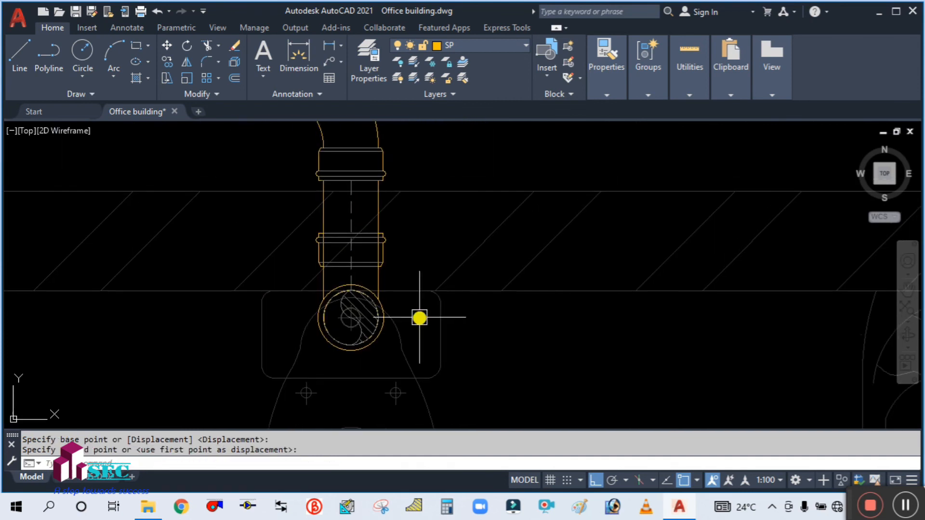
pyautogui.write('r')
pyautogui.press('Return')
pyautogui.scroll(5, 330, 244)
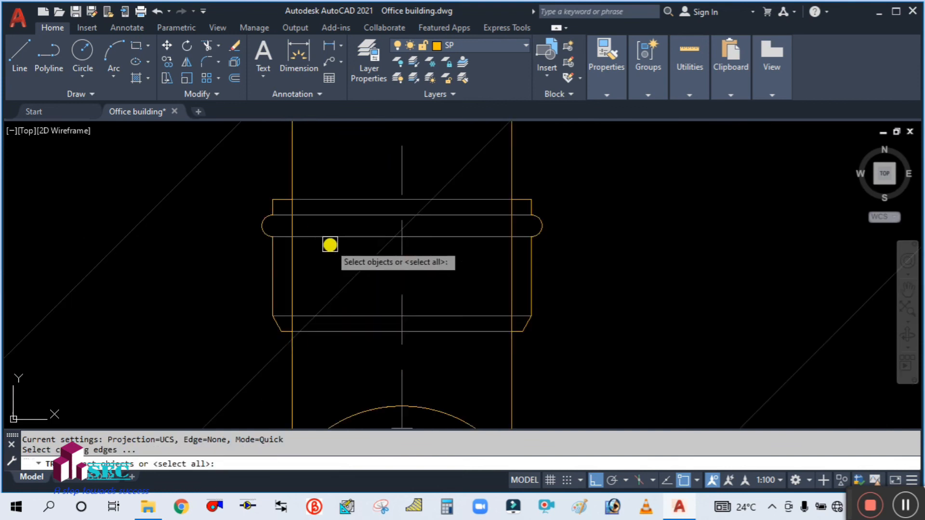
pyautogui.click(335, 200)
pyautogui.scroll(-4, 337, 202)
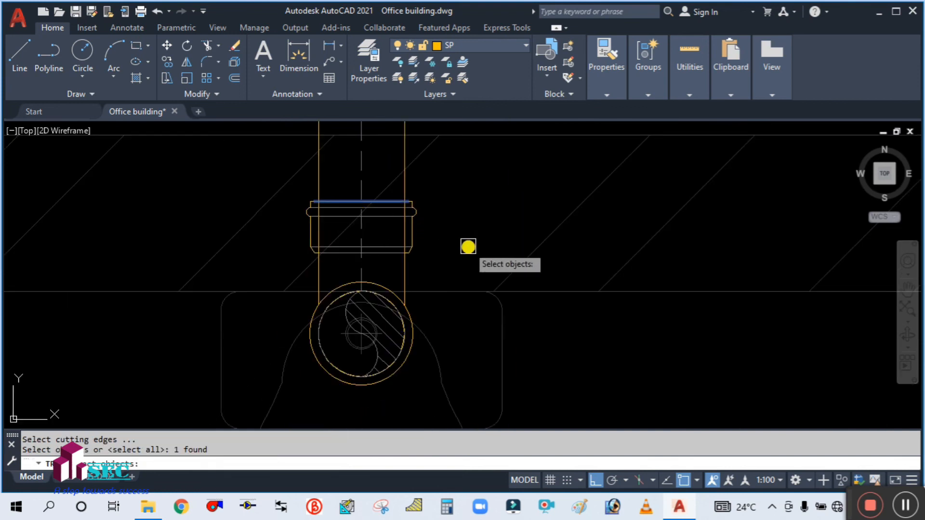
pyautogui.press('Return')
pyautogui.click(468, 245)
pyautogui.click(273, 259)
pyautogui.press('Escape')
# Save the office building drawing
pyautogui.scroll(-5, 268, 260)
pyautogui.scroll(-3, 398, 275)
pyautogui.scroll(2, 363, 231)
pyautogui.scroll(3, 363, 230)
pyautogui.scroll(1, 448, 259)
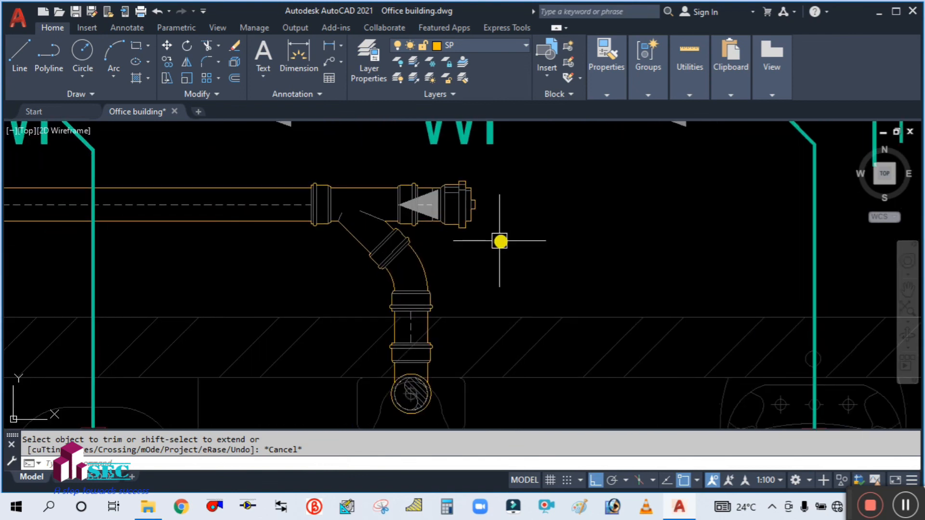
pyautogui.hotkey('ctrl', 's')
# Examine the double-line soil pipe layout across the gents toilets, ladies toilets, corridor and bathroom
pyautogui.scroll(-8, 490, 243)
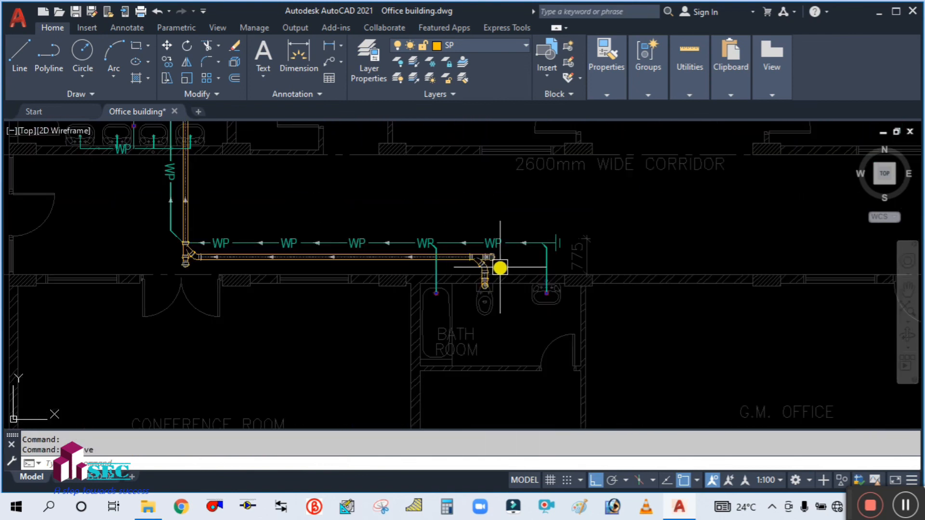
pyautogui.scroll(-5, 345, 220)
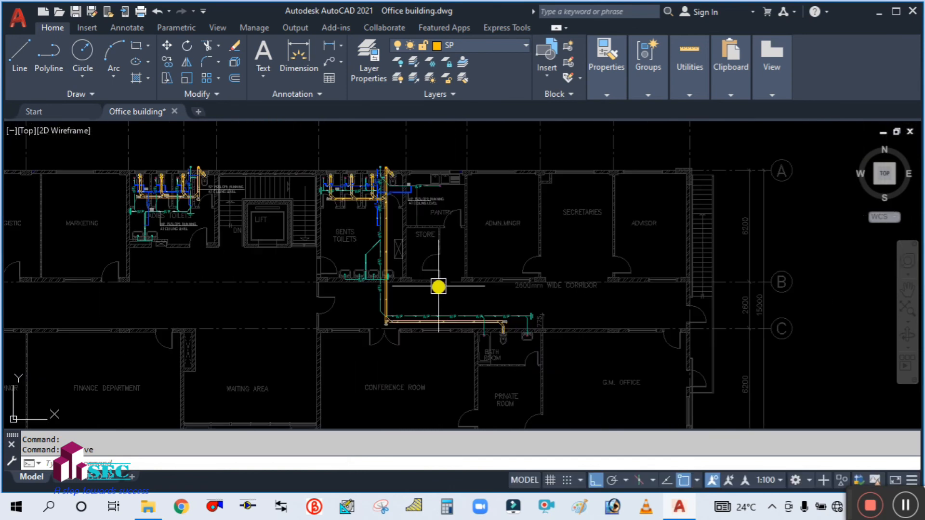
pyautogui.scroll(6, 392, 193)
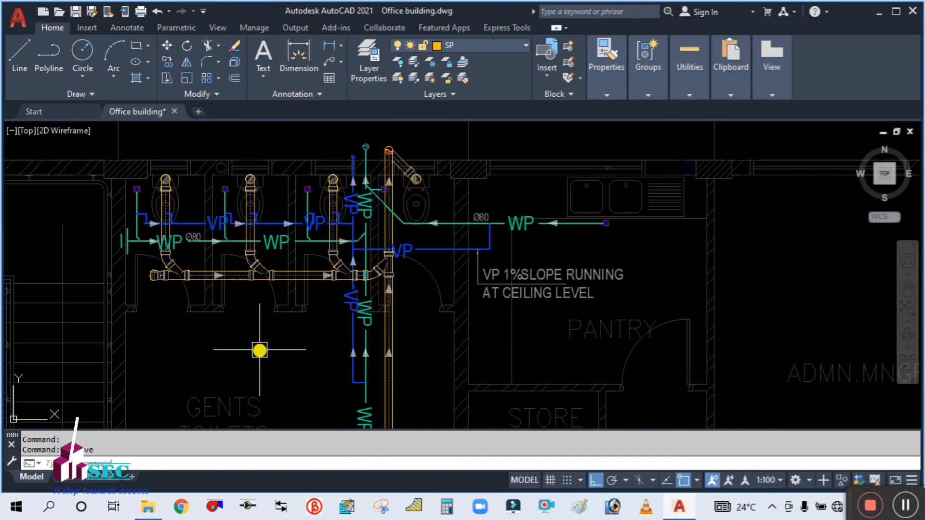
pyautogui.moveTo(260, 350); pyautogui.dragTo(342, 247, button='middle')
pyautogui.scroll(-2, 354, 244)
pyautogui.scroll(-5, 354, 244)
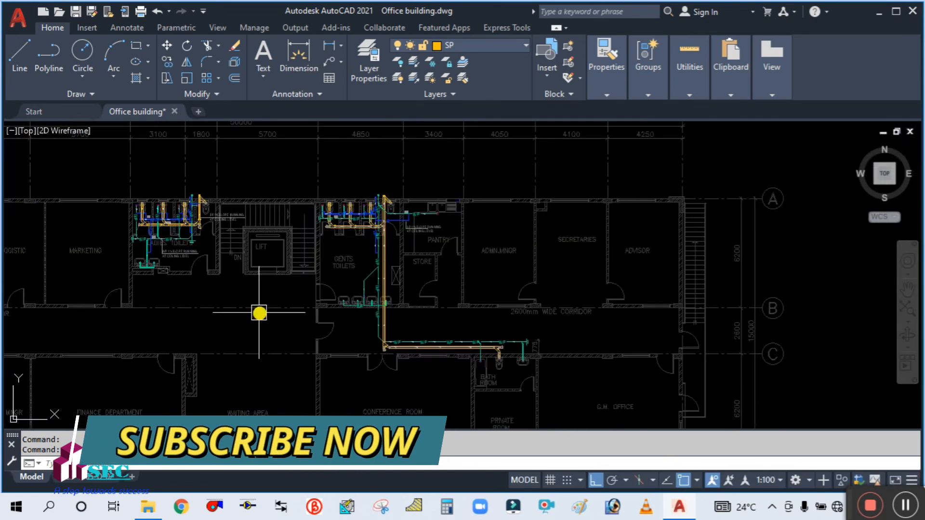
pyautogui.moveTo(258, 314); pyautogui.dragTo(280, 314, button='middle')
pyautogui.scroll(3, 422, 246)
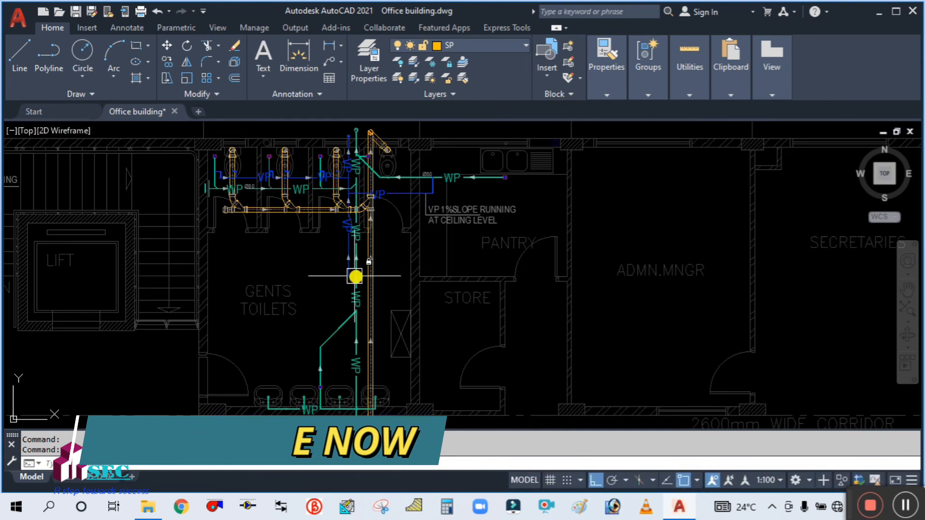
pyautogui.scroll(5, 380, 213)
pyautogui.scroll(-5, 373, 214)
pyautogui.moveTo(332, 262)
pyautogui.mouseDown(button='middle')
pyautogui.moveTo(432, 221)
pyautogui.moveTo(462, 221)
pyautogui.mouseUp(button='middle')
pyautogui.scroll(-3, 458, 222)
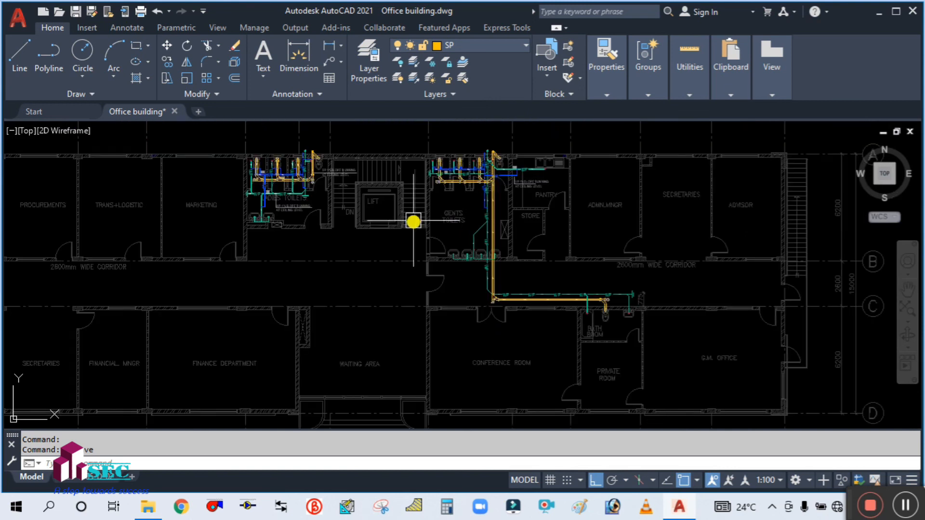
pyautogui.scroll(5, 265, 154)
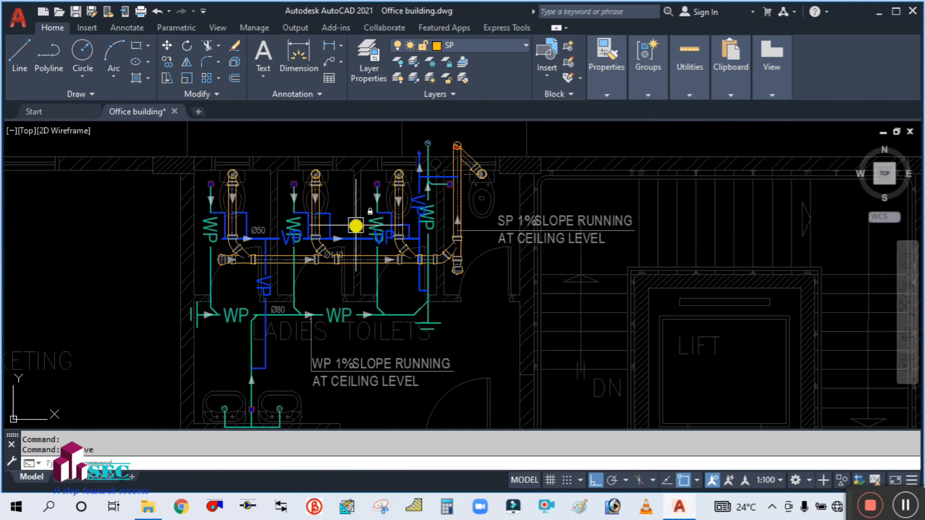
pyautogui.scroll(-2, 355, 226)
pyautogui.scroll(4, 400, 211)
pyautogui.scroll(-3, 255, 230)
pyautogui.scroll(-2, 453, 232)
pyautogui.scroll(3, 547, 243)
pyautogui.scroll(3, 382, 239)
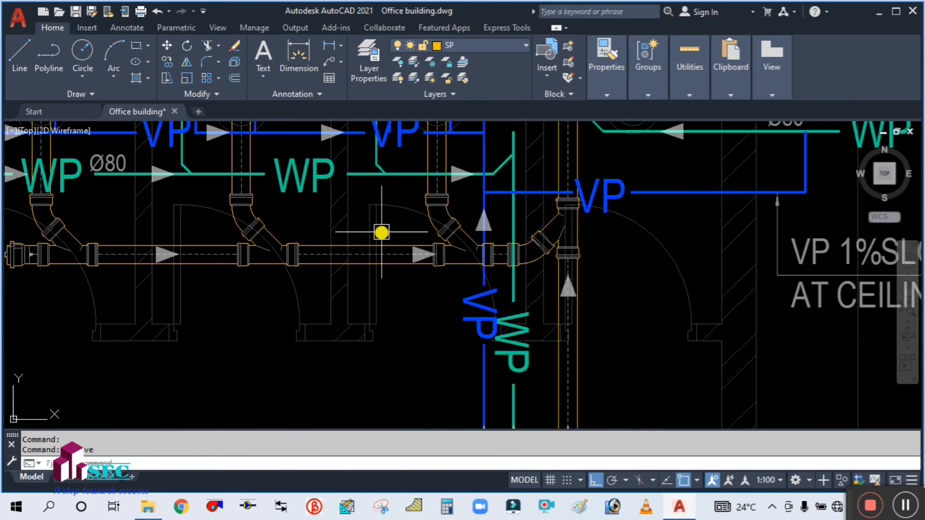
pyautogui.scroll(-3, 382, 233)
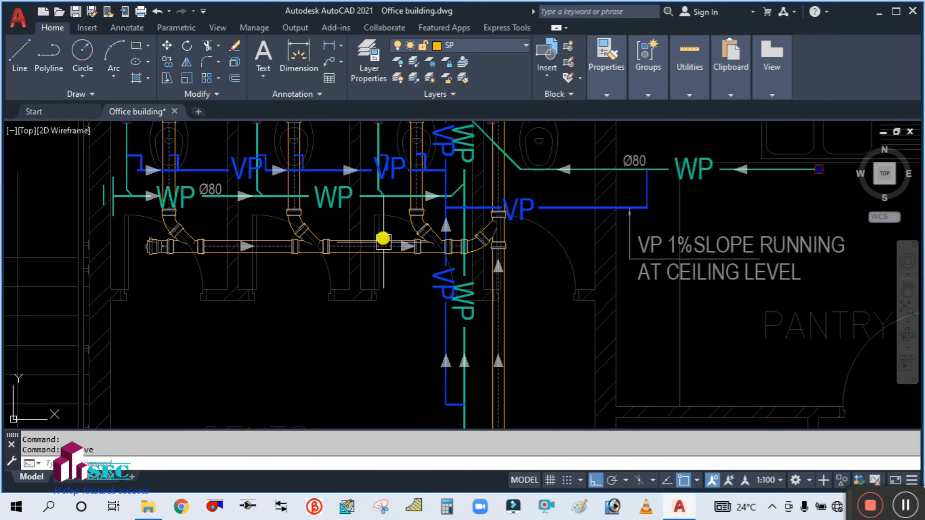
pyautogui.scroll(-1, 380, 336)
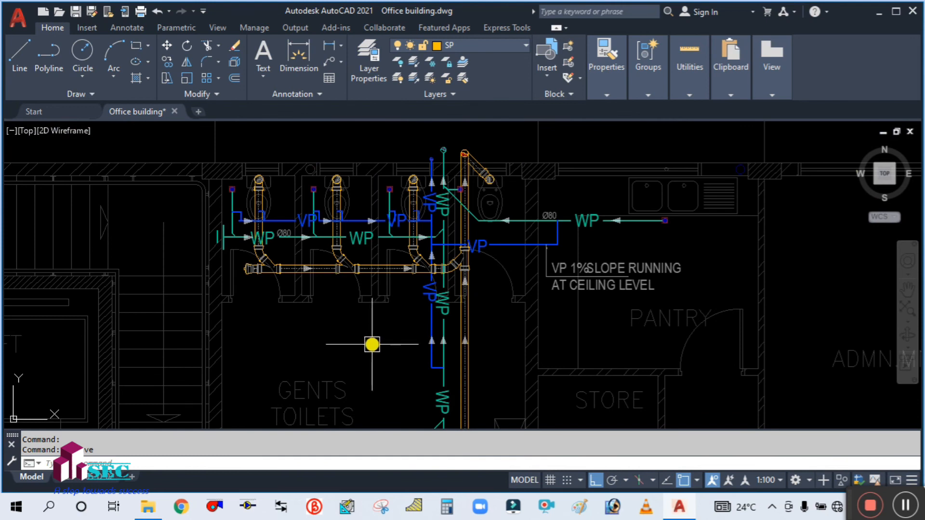
pyautogui.scroll(-2, 400, 256)
pyautogui.moveTo(335, 295); pyautogui.dragTo(457, 264, button='middle')
pyautogui.scroll(-3, 457, 265)
pyautogui.scroll(3, 512, 319)
pyautogui.moveTo(509, 196); pyautogui.dragTo(496, 352, button='middle')
pyautogui.scroll(2, 425, 211)
pyautogui.moveTo(350, 314); pyautogui.dragTo(360, 335, button='middle')
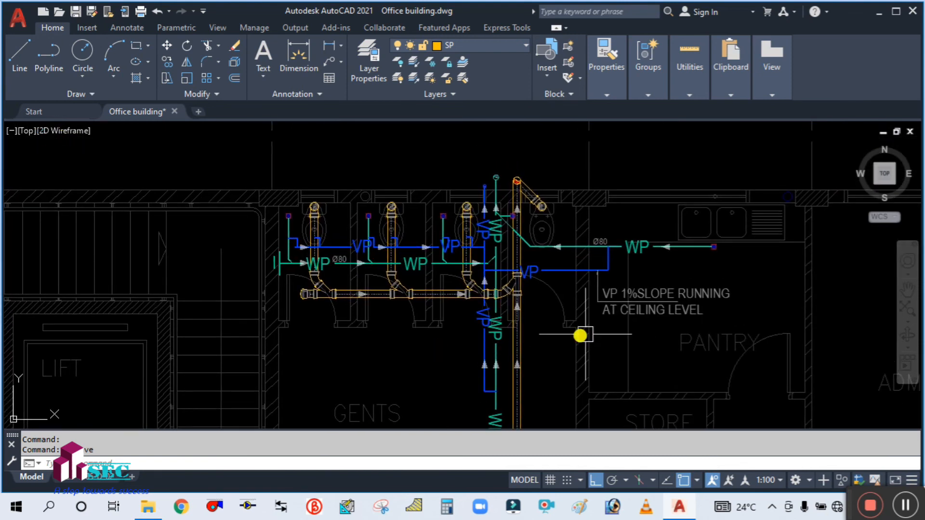
pyautogui.moveTo(847, 490); pyautogui.dragTo(763, 451)
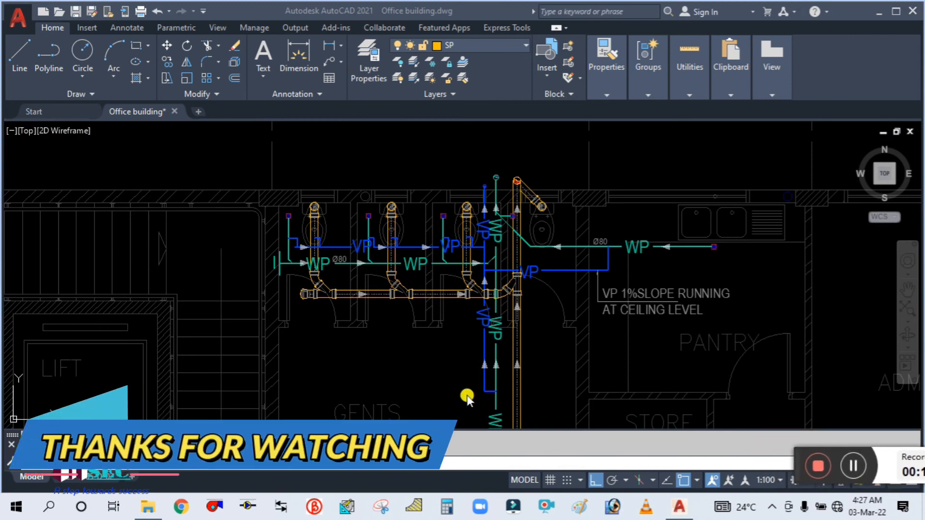